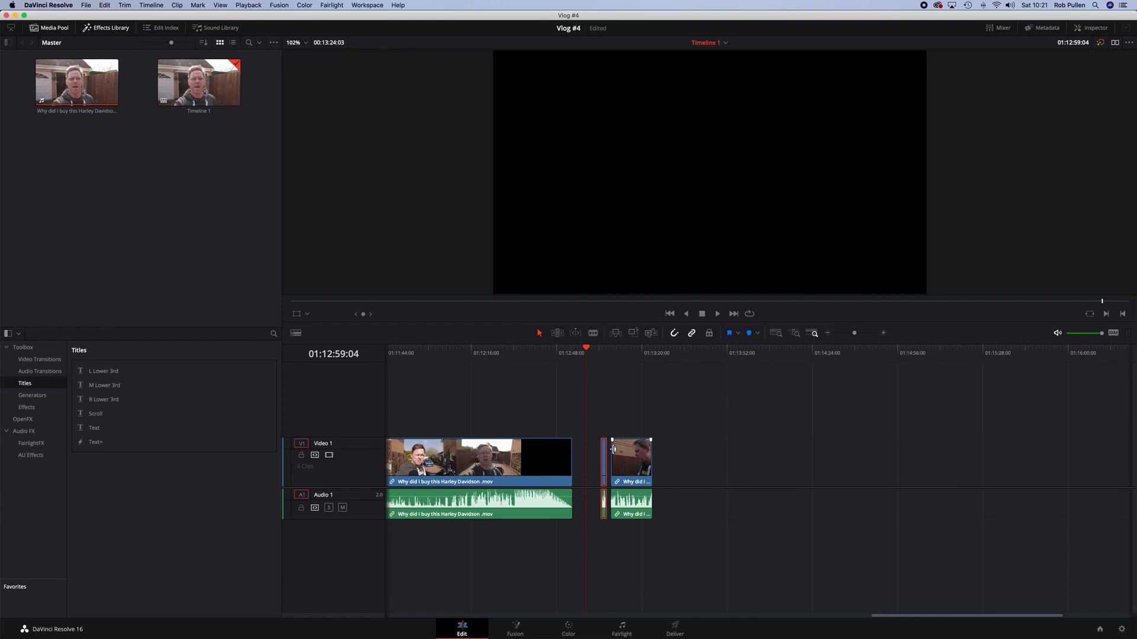
# Select the short clip after the gap, open it on the Color page and show the window controls
pyautogui.click(631, 463)
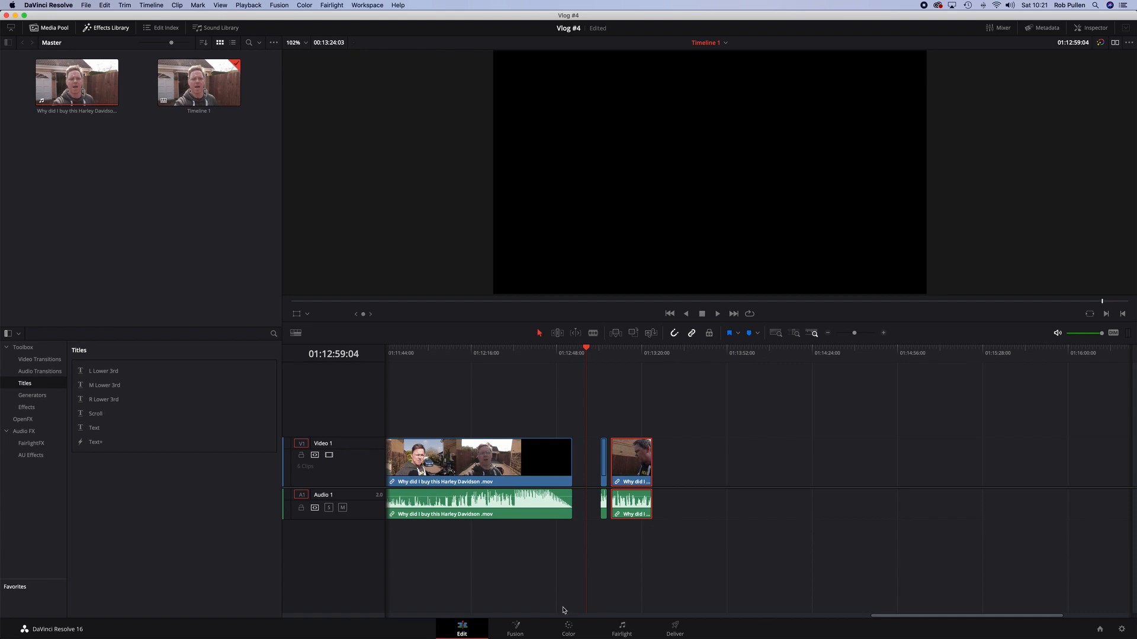
pyautogui.click(572, 630)
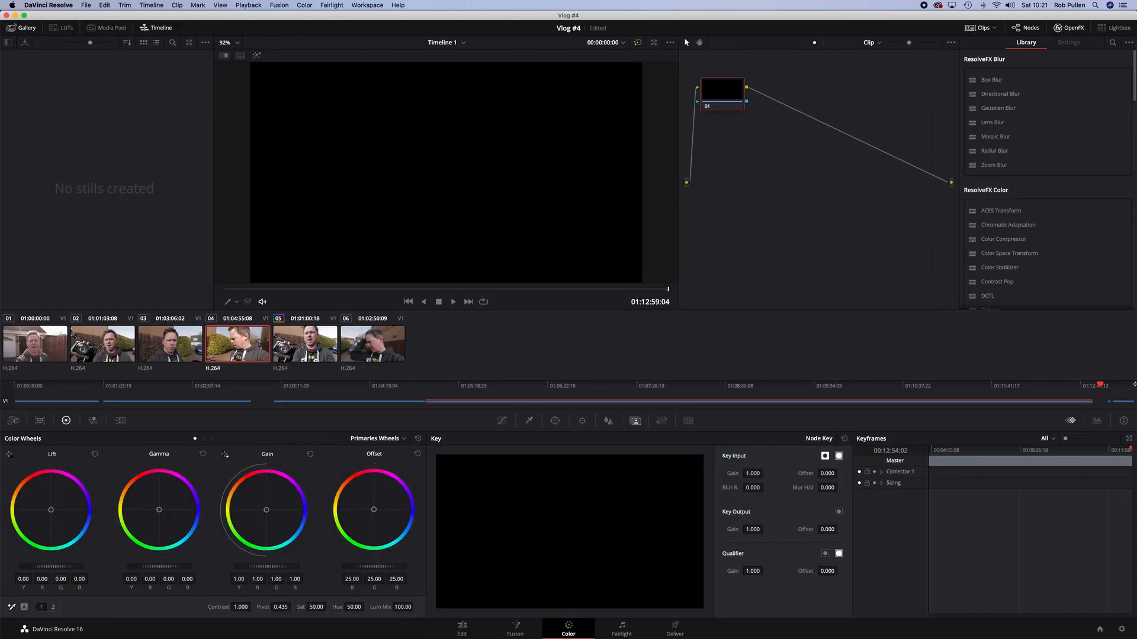
pyautogui.click(1107, 386)
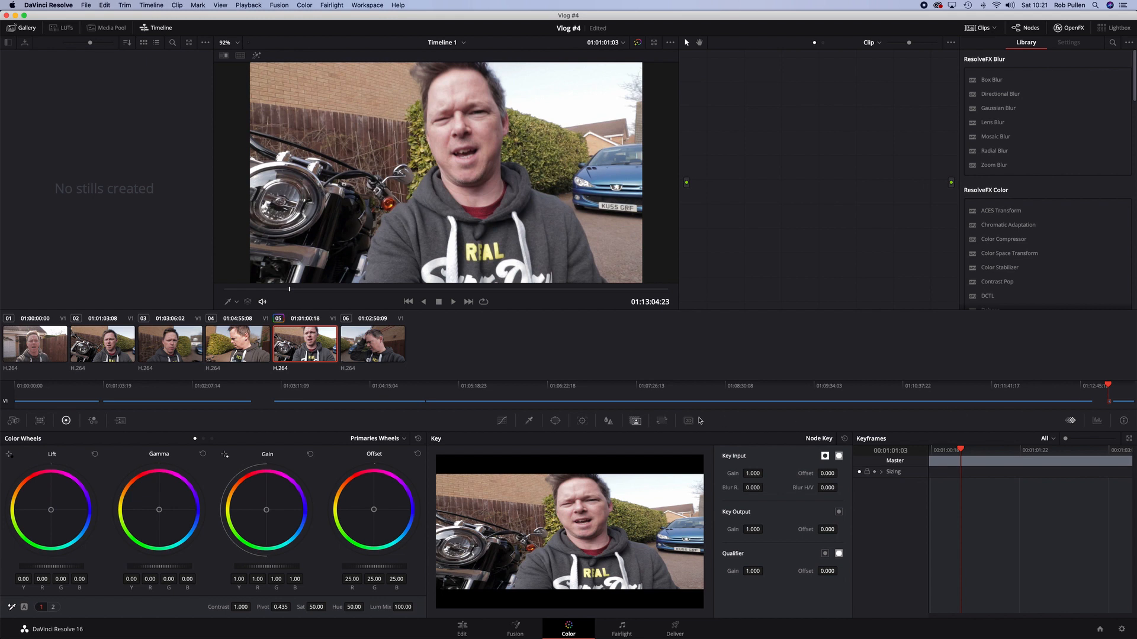
pyautogui.click(554, 421)
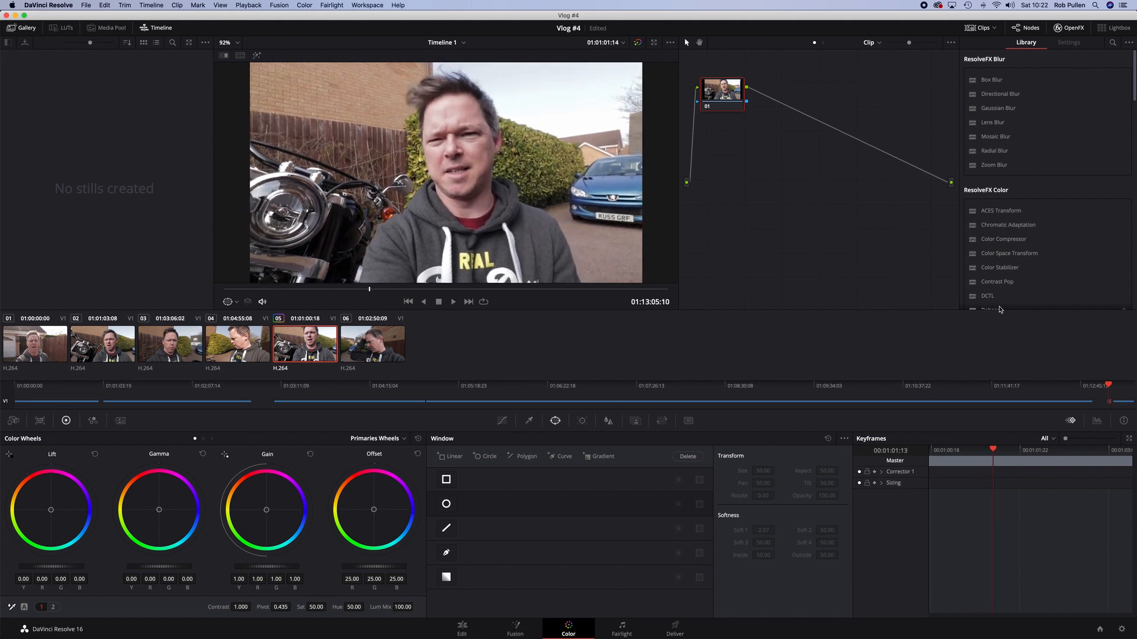
# Step frame by frame through the clip to examine the car's number plate
pyautogui.press('Left')
pyautogui.press('Left')
pyautogui.press('Left')
pyautogui.press('Left')
pyautogui.press('Right')
pyautogui.press('Right')
pyautogui.press('Right')
pyautogui.press('Left')
pyautogui.press('Left')
pyautogui.press('Left')
pyautogui.press('Left')
pyautogui.press('Left')
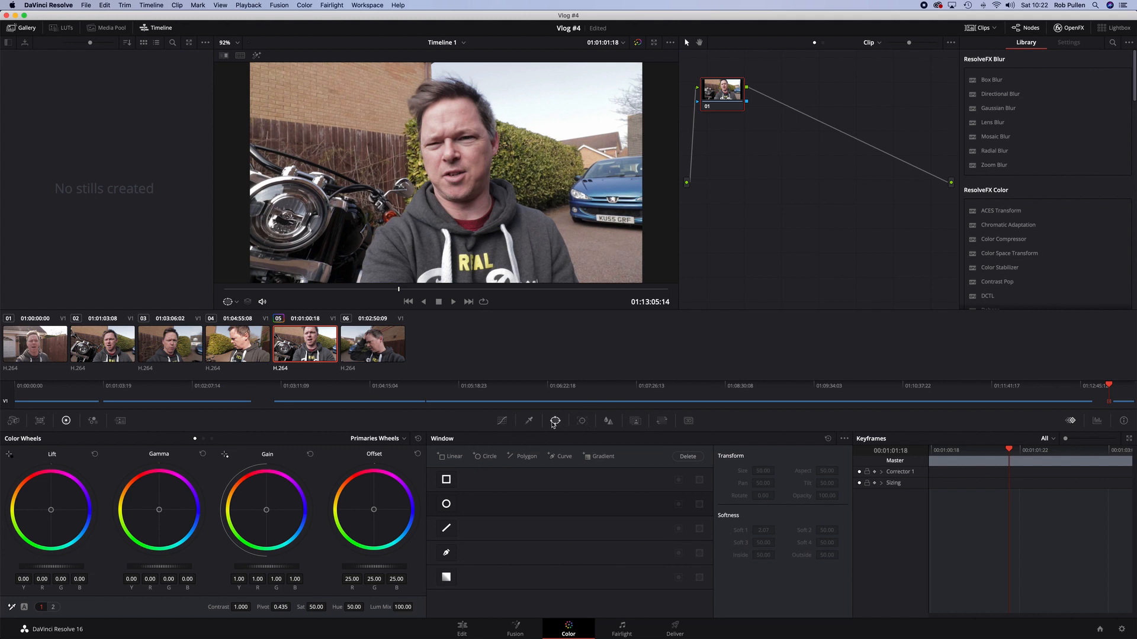
# Draw a pen-tool window shape around the car's number plate
pyautogui.click(446, 554)
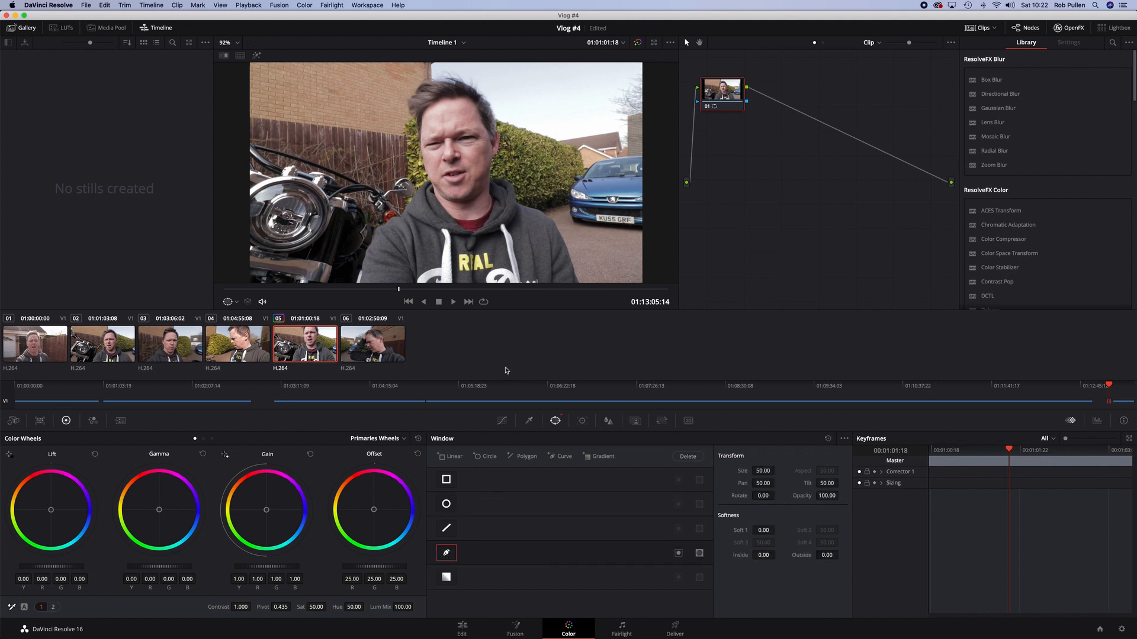
pyautogui.click(591, 211)
pyautogui.click(636, 215)
pyautogui.click(636, 229)
pyautogui.click(589, 224)
pyautogui.click(591, 213)
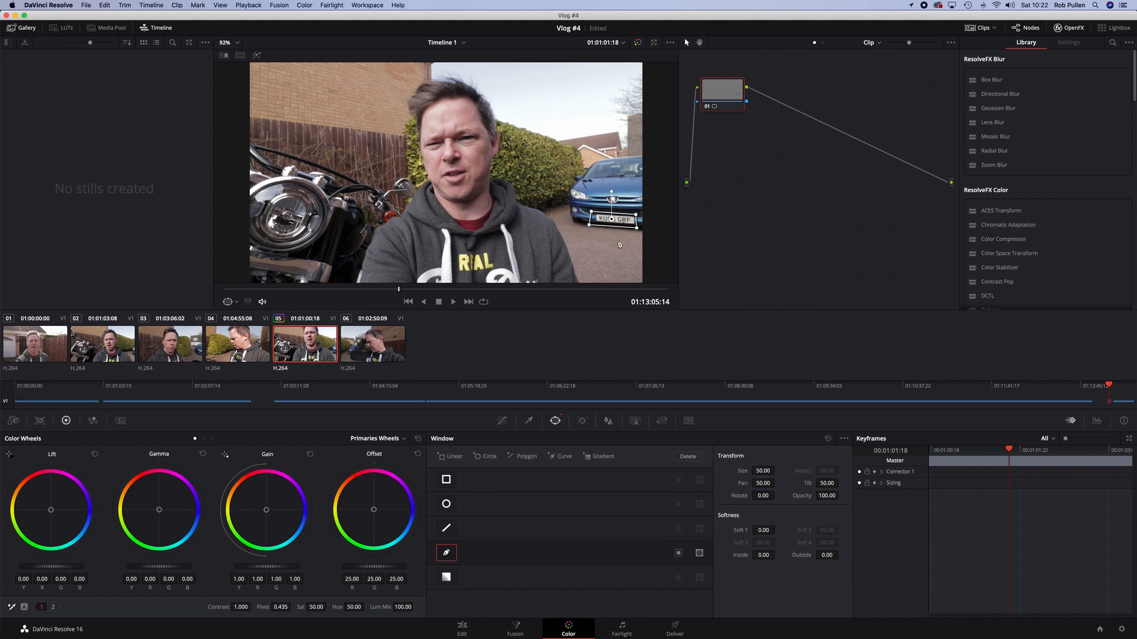
# Open the tracker, move near the clip start and track the plate window in reverse
pyautogui.click(582, 421)
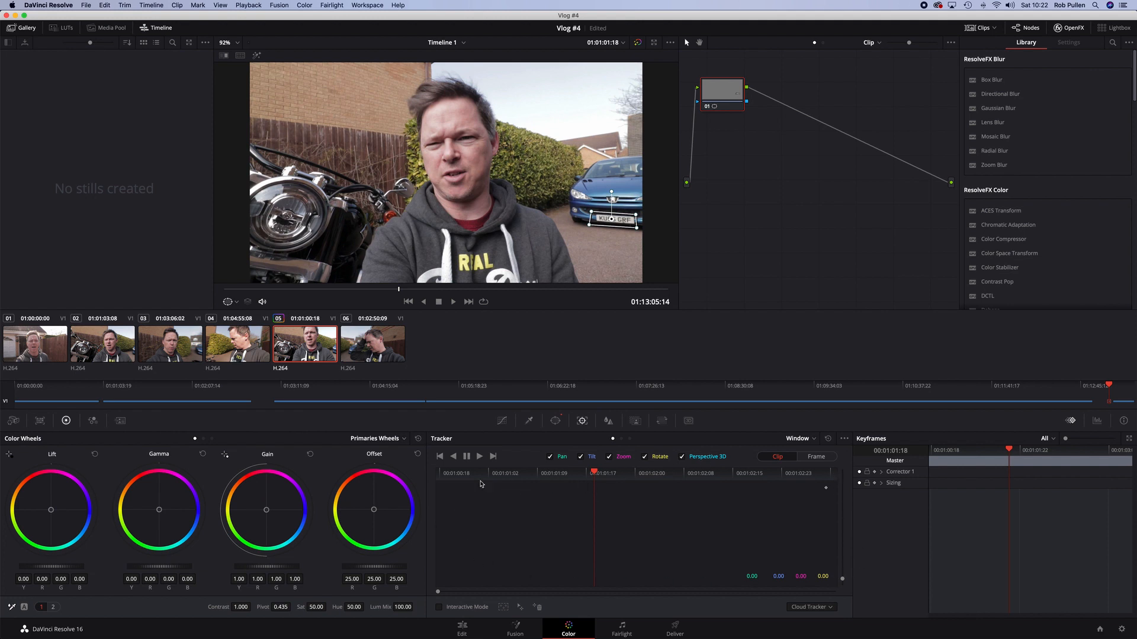
pyautogui.moveTo(592, 475)
pyautogui.mouseDown()
pyautogui.moveTo(524, 476)
pyautogui.moveTo(662, 476)
pyautogui.moveTo(514, 476)
pyautogui.moveTo(610, 476)
pyautogui.moveTo(587, 478)
pyautogui.mouseUp()
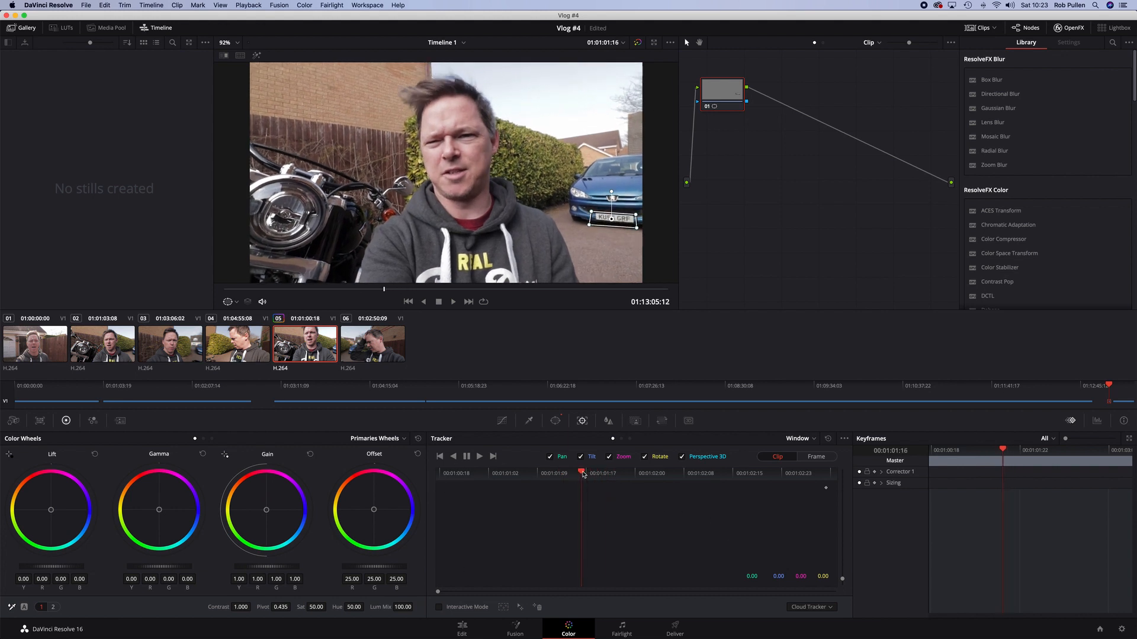
pyautogui.moveTo(587, 473); pyautogui.dragTo(540, 475)
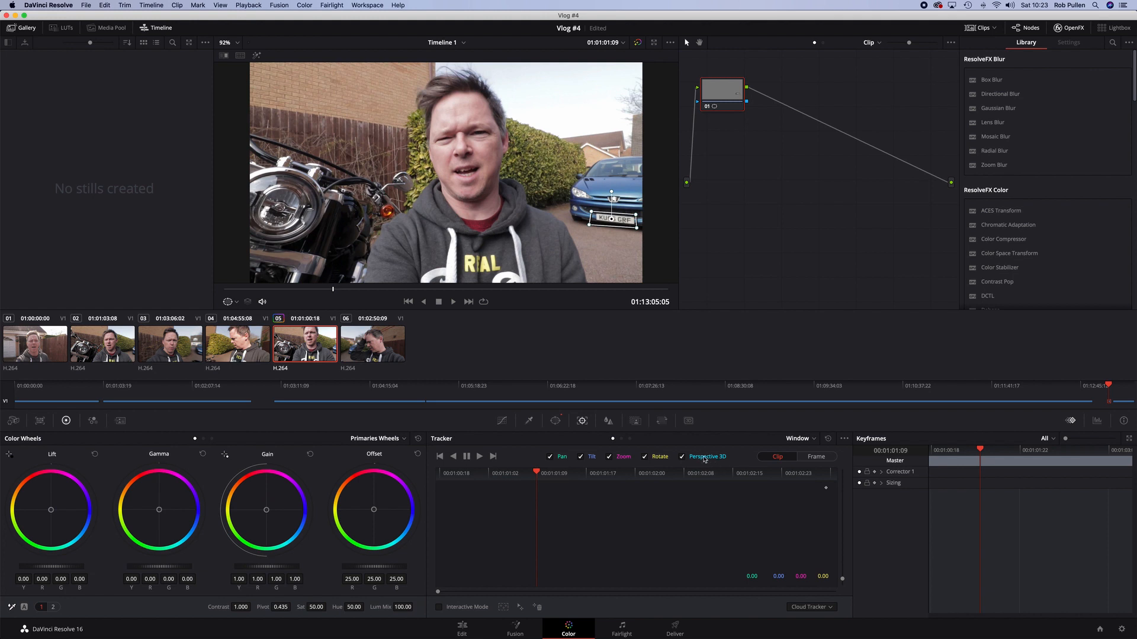
pyautogui.click(454, 459)
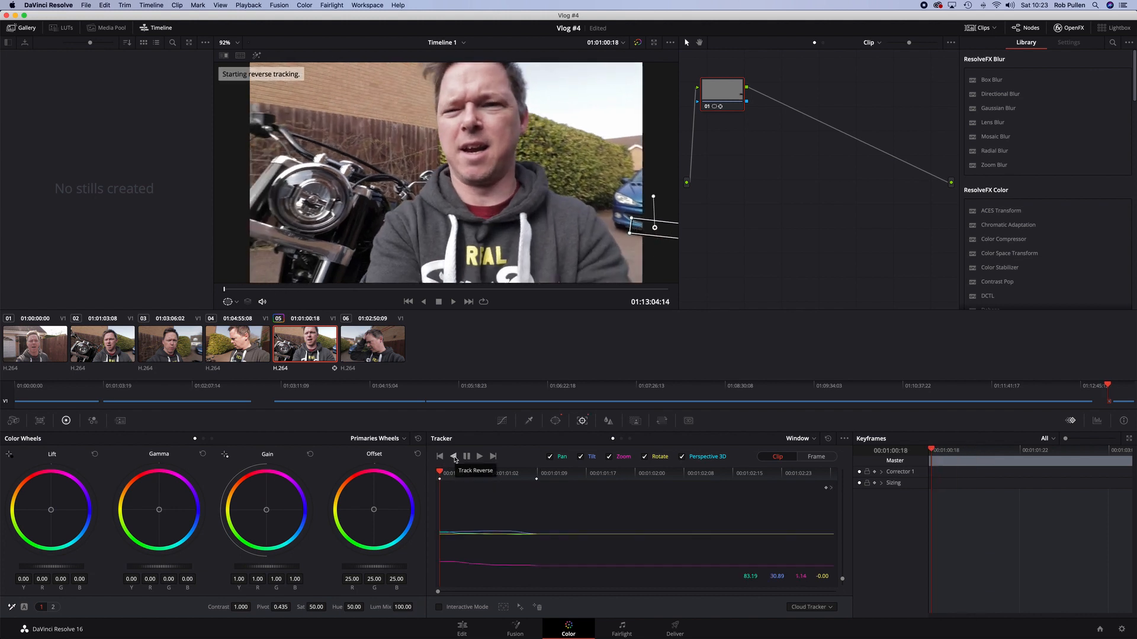
# Return to the starting frame and track the window forward to the end of the clip
pyautogui.moveTo(444, 473); pyautogui.dragTo(540, 472)
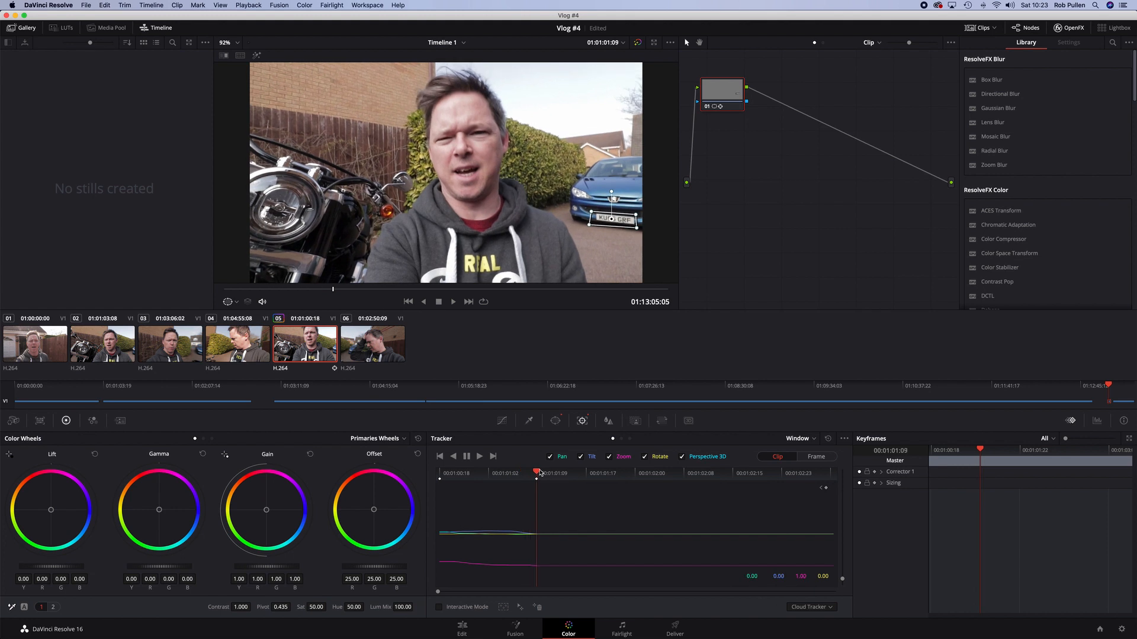
pyautogui.click(480, 457)
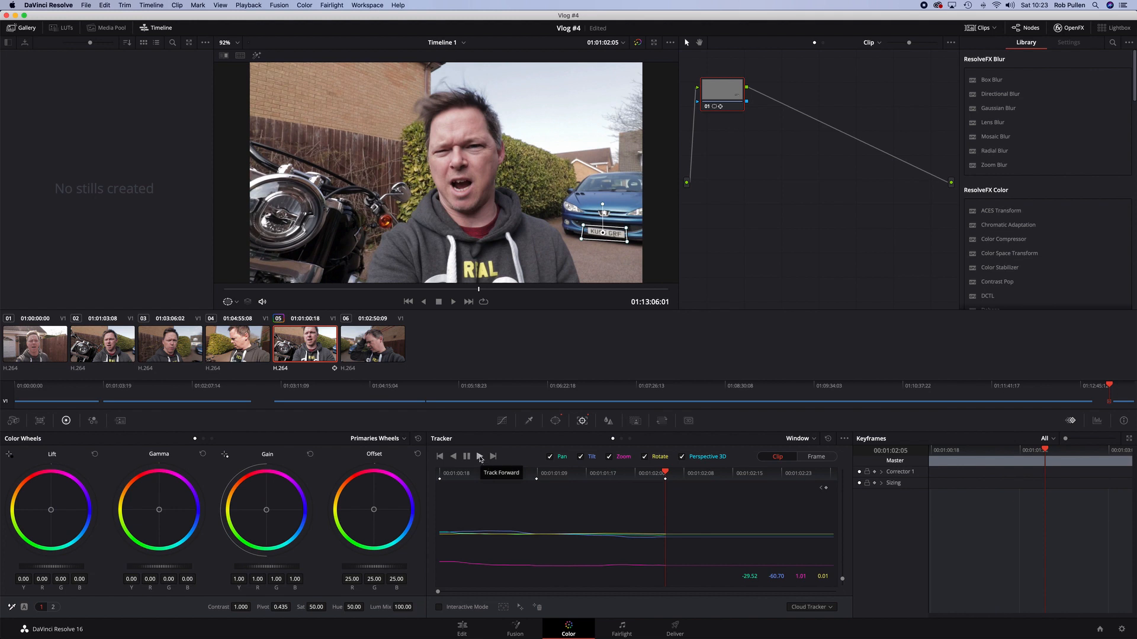
pyautogui.click(479, 456)
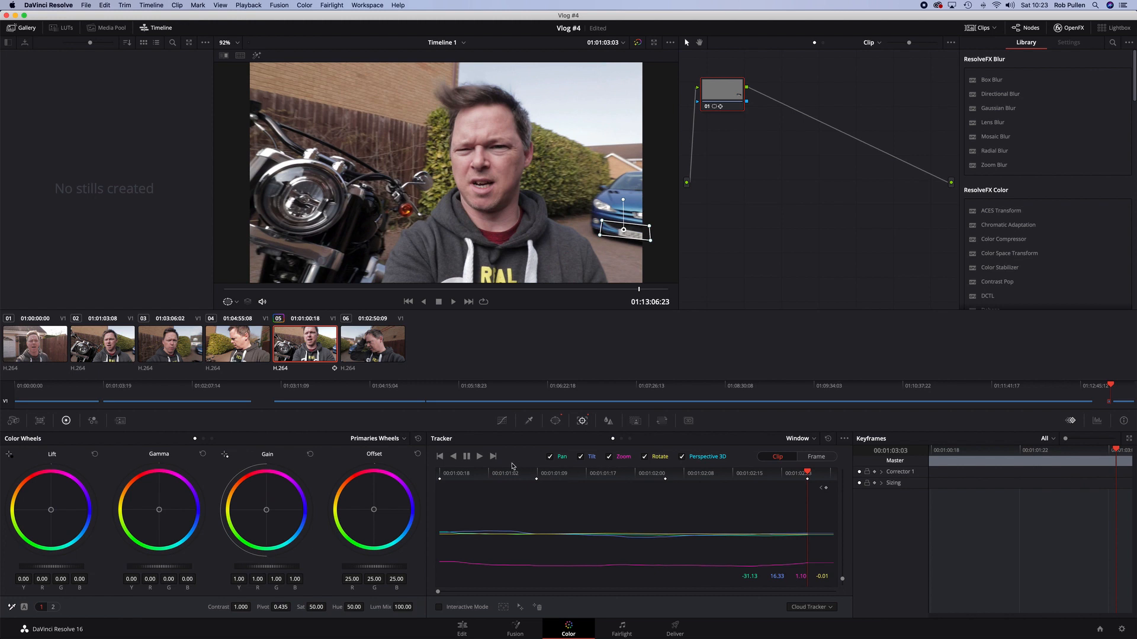
pyautogui.click(479, 457)
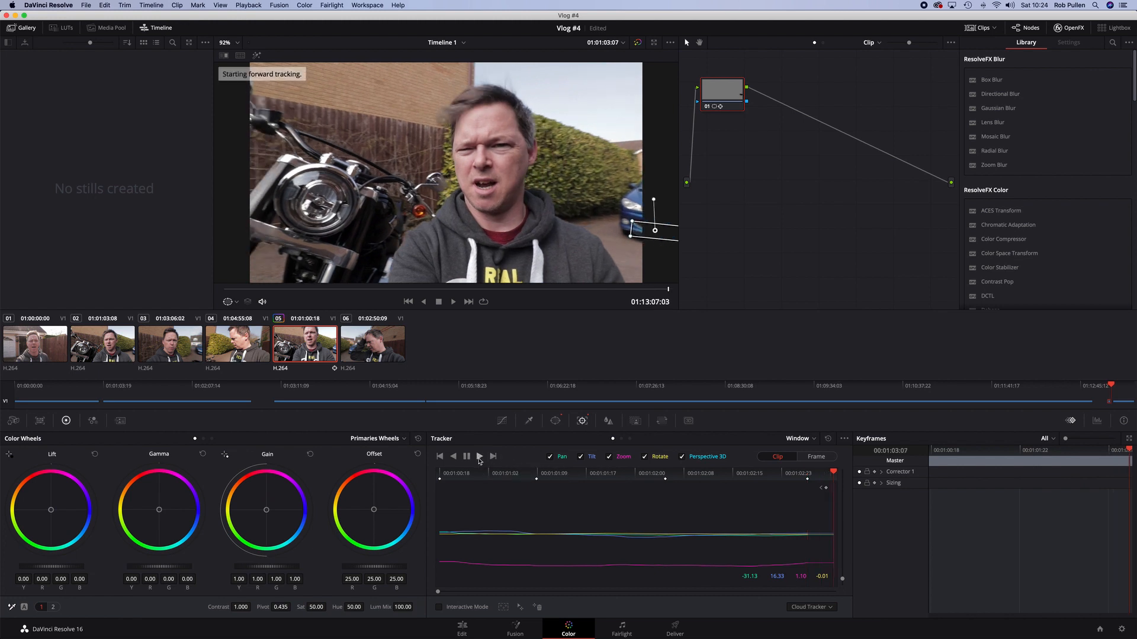
# Step through the clip frame by frame to check the window follows the number plate
pyautogui.press('Left')
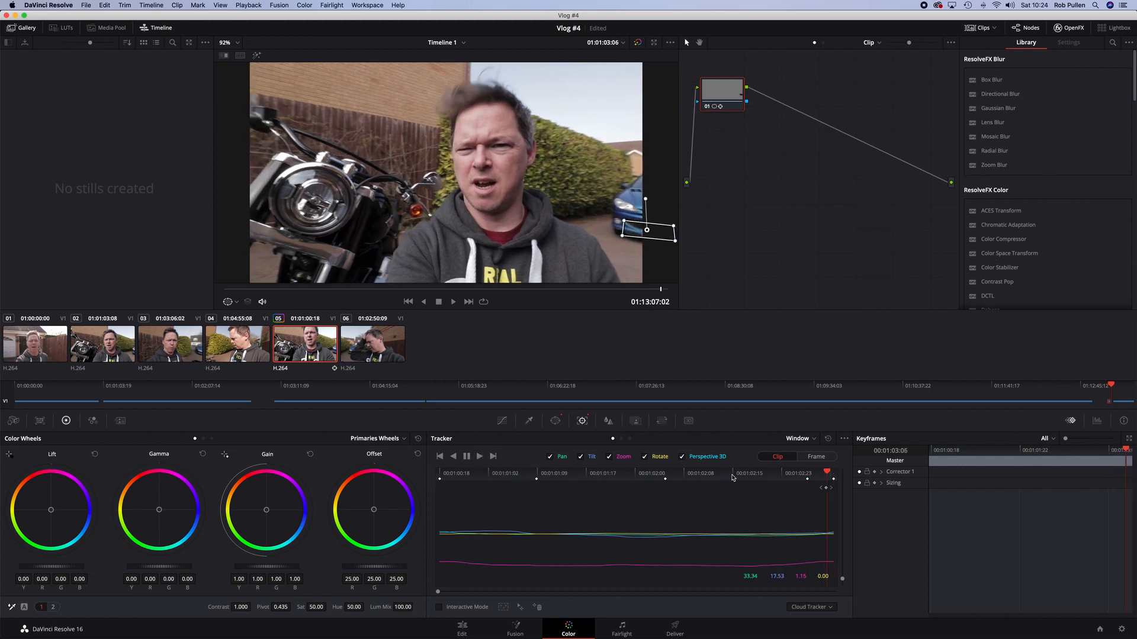
pyautogui.press('Left')
pyautogui.press('Left')
pyautogui.press('Left')
pyautogui.press('Left')
pyautogui.press('Left')
pyautogui.press('Left')
pyautogui.press('Left')
pyautogui.press('Left')
pyautogui.press('Left')
pyautogui.press('Left')
pyautogui.press('Left')
pyautogui.press('Left')
pyautogui.press('Left')
pyautogui.press('Left')
pyautogui.press('Left')
pyautogui.press('Left')
pyautogui.press('Left')
pyautogui.press('Left')
pyautogui.press('Left')
pyautogui.press('Left')
pyautogui.press('Left')
pyautogui.press('Left')
pyautogui.press('Left')
pyautogui.press('Left')
pyautogui.press('Left')
pyautogui.press('Left')
pyautogui.press('Left')
pyautogui.press('Left')
pyautogui.press('Left')
pyautogui.press('Left')
pyautogui.press('Left')
pyautogui.press('Left')
pyautogui.press('Left')
pyautogui.press('Left')
pyautogui.press('Left')
pyautogui.press('Left')
pyautogui.press('Left')
pyautogui.press('Left')
pyautogui.press('Left')
pyautogui.press('Left')
pyautogui.press('Left')
pyautogui.press('Left')
pyautogui.press('Left')
pyautogui.press('Left')
pyautogui.press('Left')
pyautogui.press('Left')
pyautogui.press('Left')
pyautogui.press('Left')
pyautogui.press('Left')
pyautogui.press('Left')
pyautogui.press('Left')
pyautogui.press('Left')
pyautogui.press('Left')
pyautogui.press('Left')
pyautogui.press('Left')
pyautogui.press('Left')
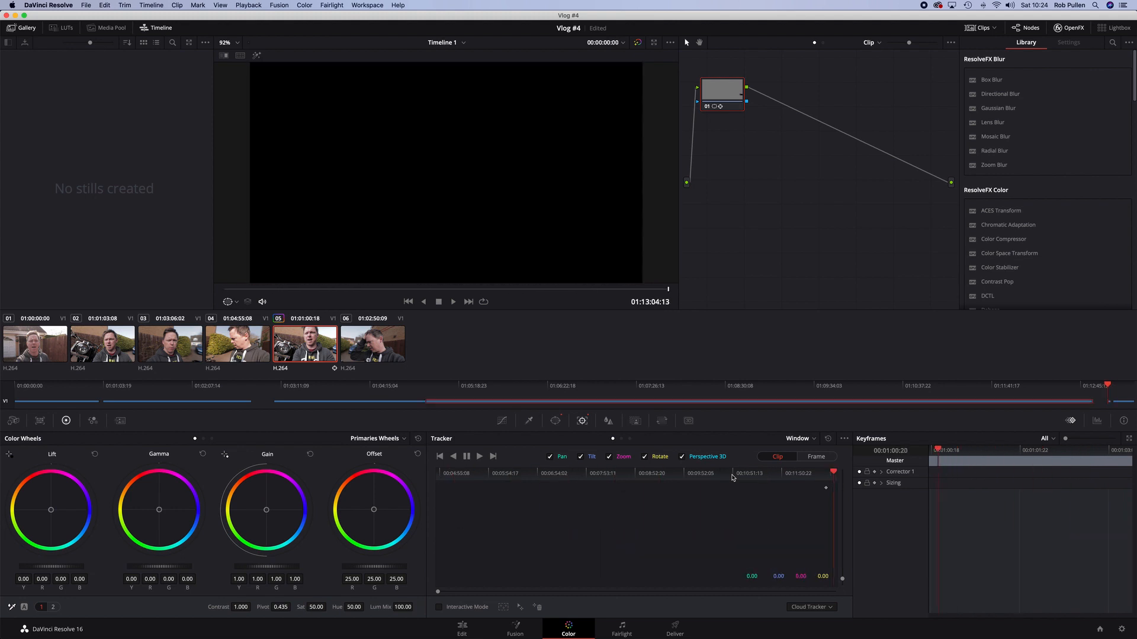
pyautogui.press('Right')
pyautogui.press('Right')
pyautogui.press('Right')
pyautogui.press('Right')
pyautogui.press('Right')
pyautogui.press('Right')
pyautogui.press('Right')
pyautogui.press('Right')
pyautogui.press('Right')
pyautogui.press('Right')
pyautogui.press('Right')
pyautogui.press('Right')
pyautogui.press('Right')
pyautogui.press('Right')
pyautogui.press('Right')
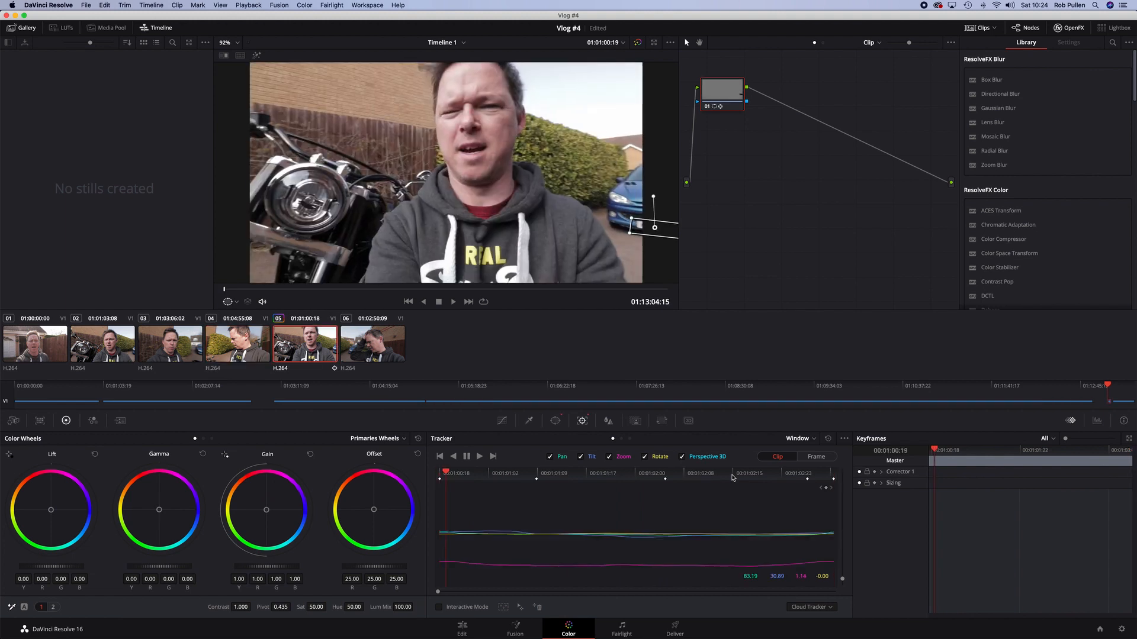
pyautogui.press('Right')
pyautogui.press('Right')
pyautogui.press('Right')
pyautogui.press('Right')
pyautogui.press('Right')
pyautogui.press('Right')
pyautogui.press('Right')
pyautogui.press('Right')
pyautogui.press('Right')
pyautogui.press('Right')
pyautogui.press('Right')
pyautogui.press('Right')
pyautogui.press('Right')
pyautogui.press('Right')
pyautogui.press('Right')
pyautogui.press('Right')
pyautogui.press('Right')
pyautogui.press('Right')
pyautogui.press('Right')
pyautogui.press('Right')
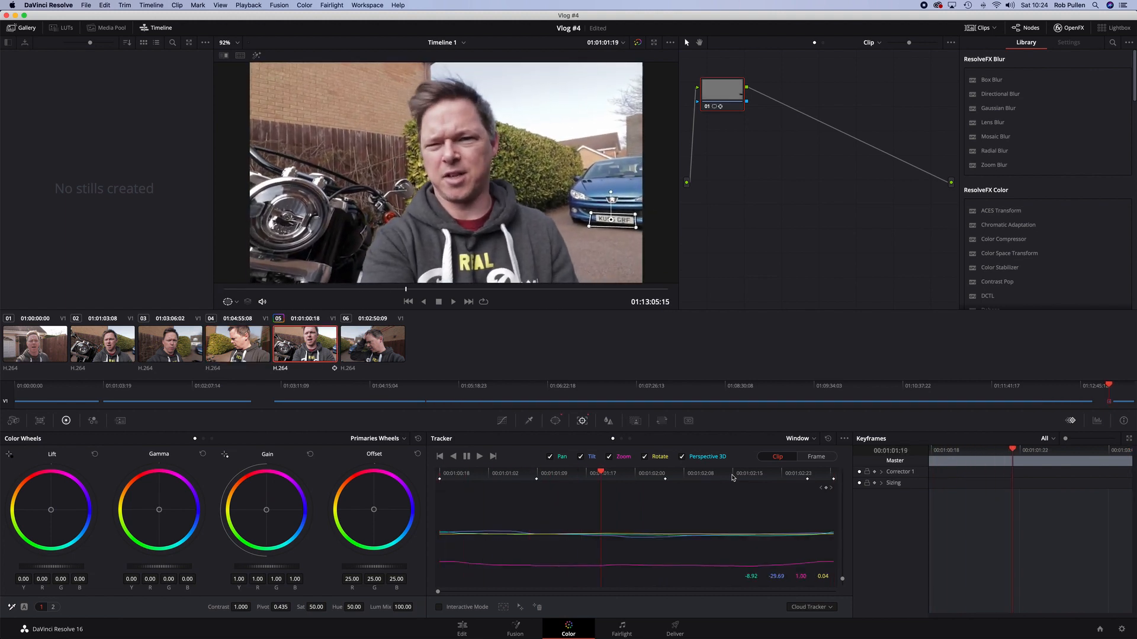
pyautogui.press('Right')
pyautogui.press('Right')
pyautogui.press('Right')
pyautogui.press('Right')
pyautogui.press('Right')
pyautogui.press('Right')
pyautogui.press('Right')
pyautogui.press('Right')
pyautogui.press('Right')
pyautogui.press('Right')
pyautogui.press('Right')
pyautogui.press('Right')
pyautogui.press('Right')
pyautogui.press('Right')
pyautogui.press('Right')
pyautogui.press('Right')
pyautogui.press('Right')
pyautogui.press('Right')
pyautogui.press('Right')
pyautogui.press('Right')
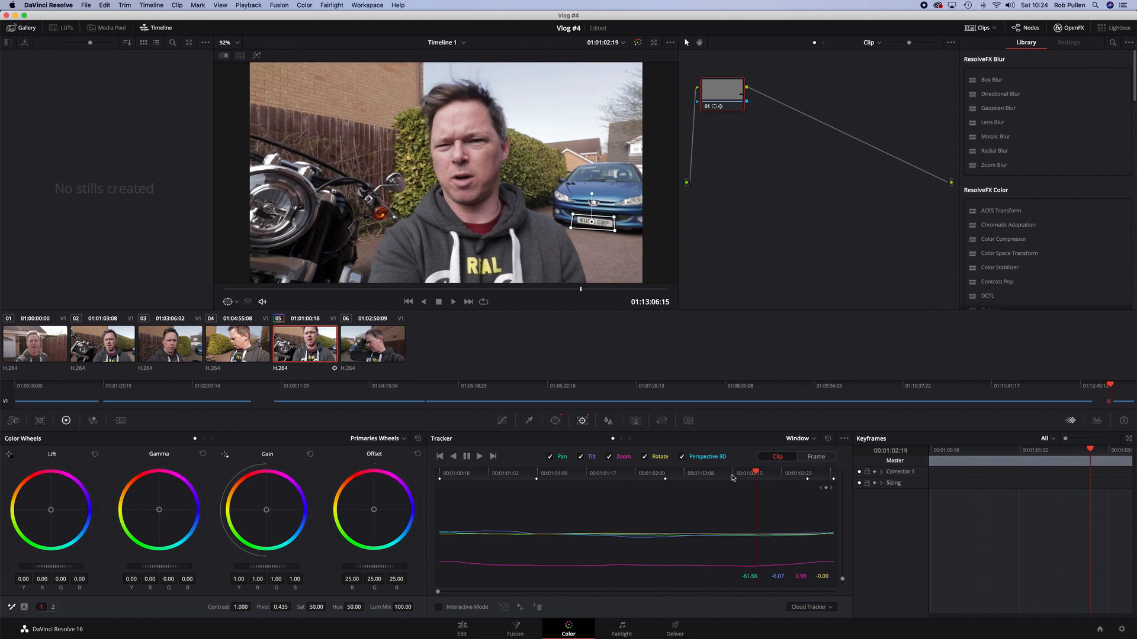
pyautogui.press('Right')
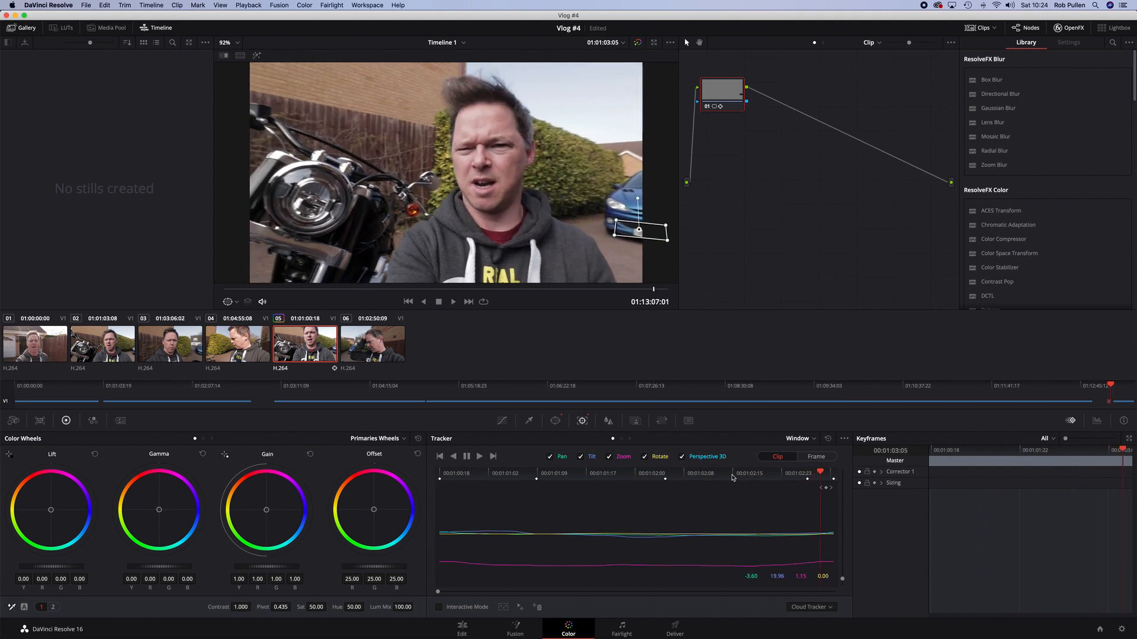
pyautogui.press('Right')
pyautogui.press('Left')
pyautogui.press('Left')
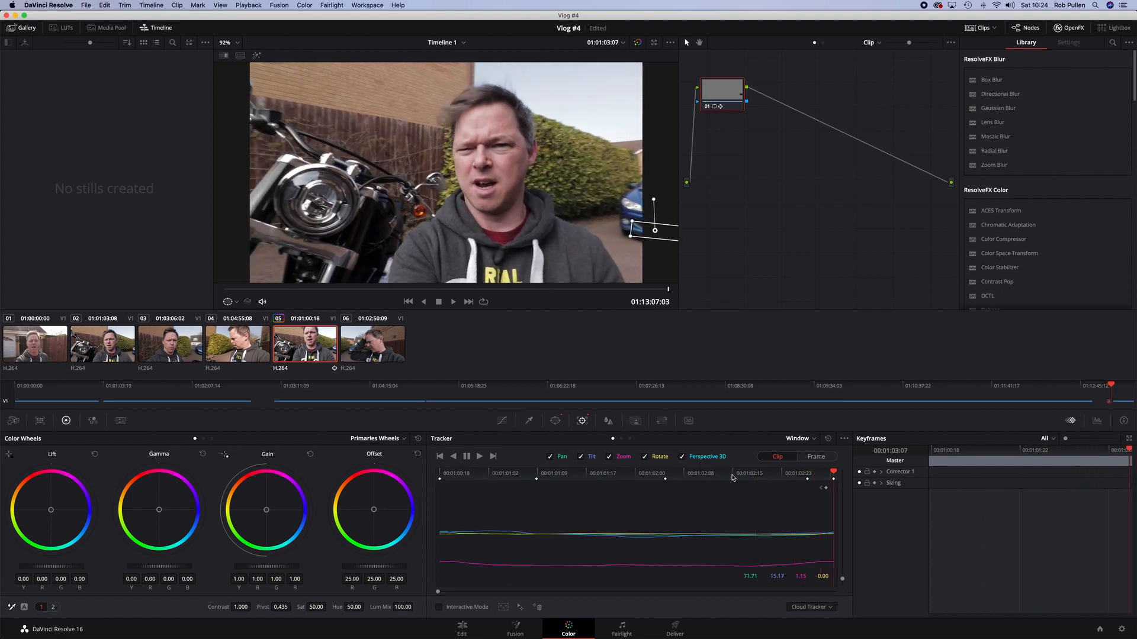
pyautogui.press('Left')
pyautogui.press('Left')
pyautogui.press('Left')
pyautogui.press('Left')
pyautogui.press('Left')
pyautogui.press('Left')
pyautogui.press('Left')
pyautogui.press('Left')
pyautogui.press('Left')
pyautogui.press('Left')
pyautogui.press('Left')
pyautogui.press('Left')
pyautogui.press('Left')
pyautogui.press('Left')
pyautogui.press('Left')
pyautogui.press('Left')
pyautogui.press('Left')
pyautogui.press('Left')
pyautogui.press('Left')
pyautogui.press('Left')
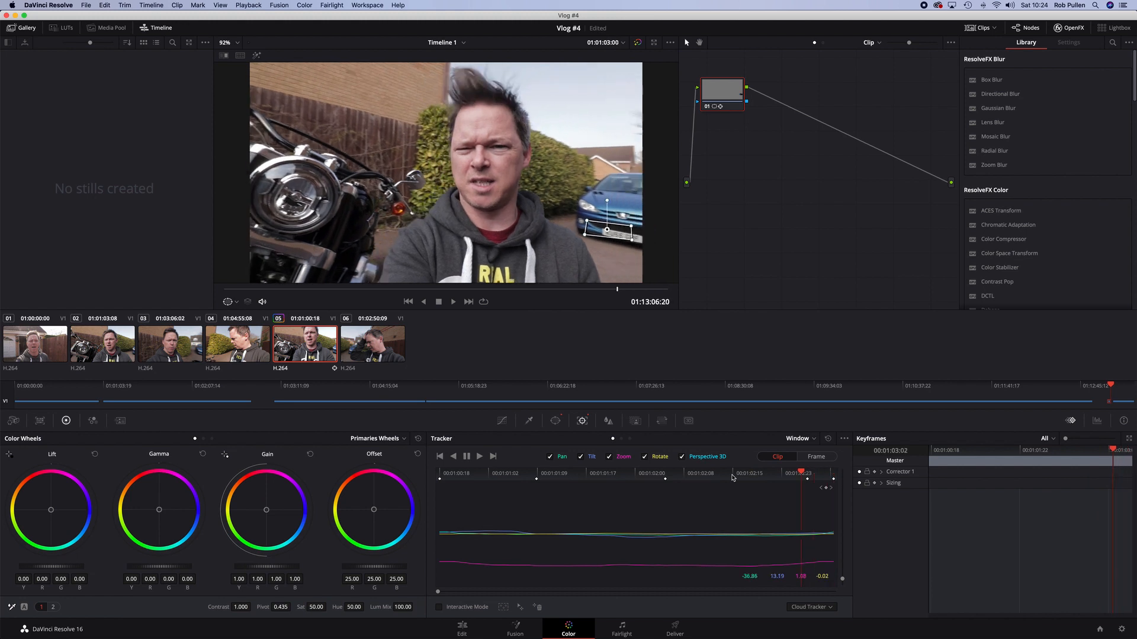
pyautogui.press('Left')
pyautogui.press('Left')
pyautogui.press('Left')
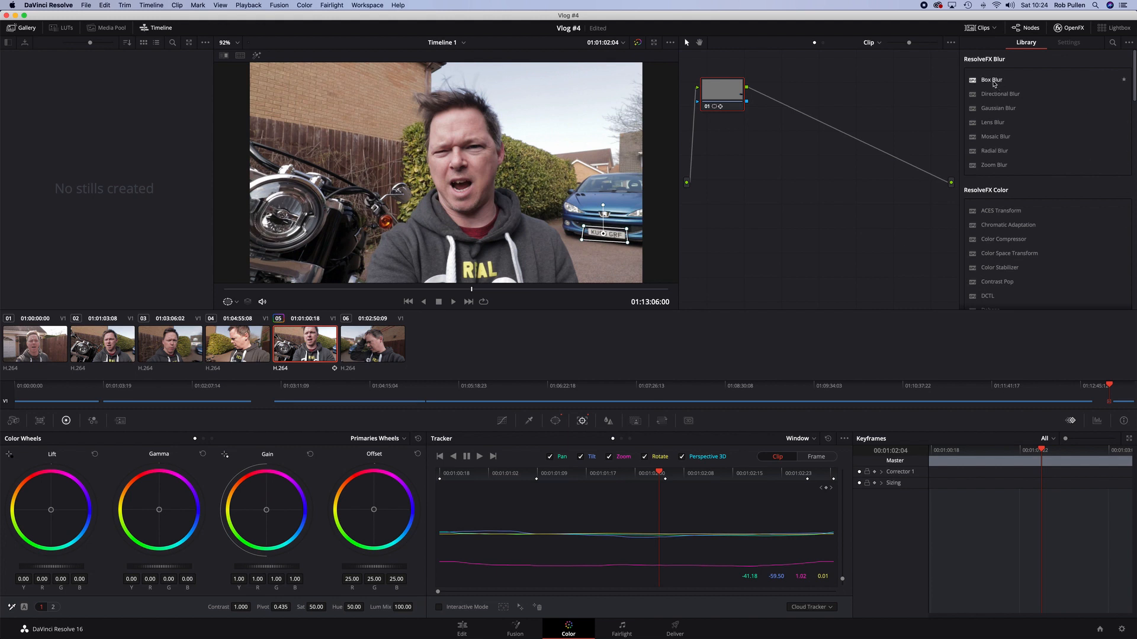
# Apply the Box Blur effect to the node to blur the windowed number plate
pyautogui.moveTo(995, 83); pyautogui.dragTo(716, 91)
pyautogui.moveTo(1046, 91); pyautogui.dragTo(1039, 93)
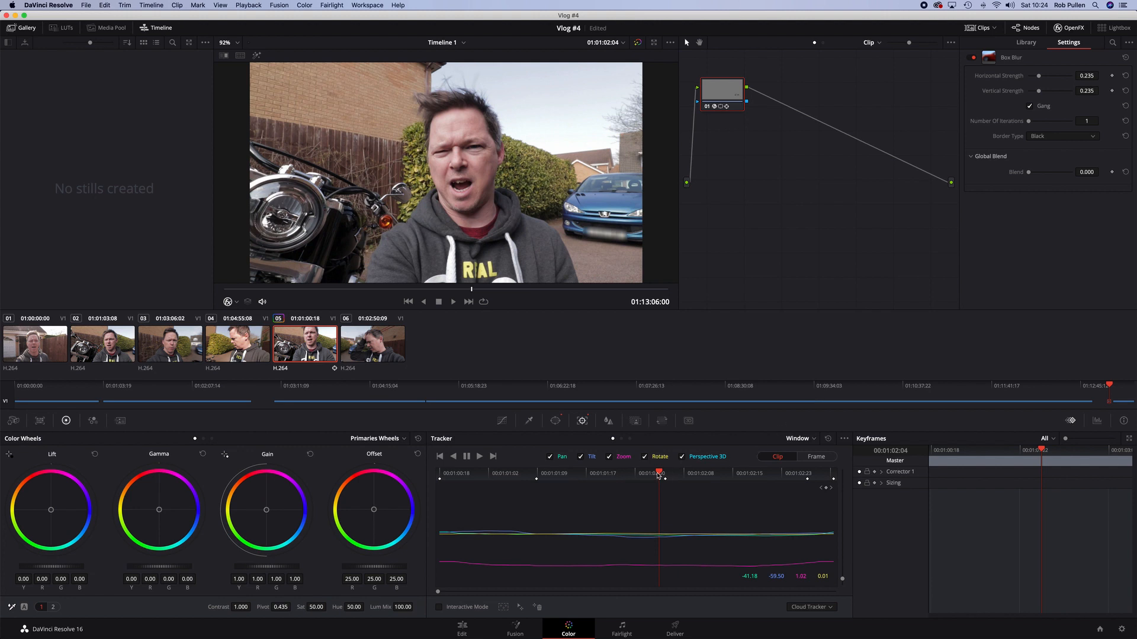
# Play back and step through the clip from its start to check the blurred plate
pyautogui.moveTo(659, 474); pyautogui.dragTo(638, 474)
pyautogui.moveTo(565, 471); pyautogui.dragTo(439, 474)
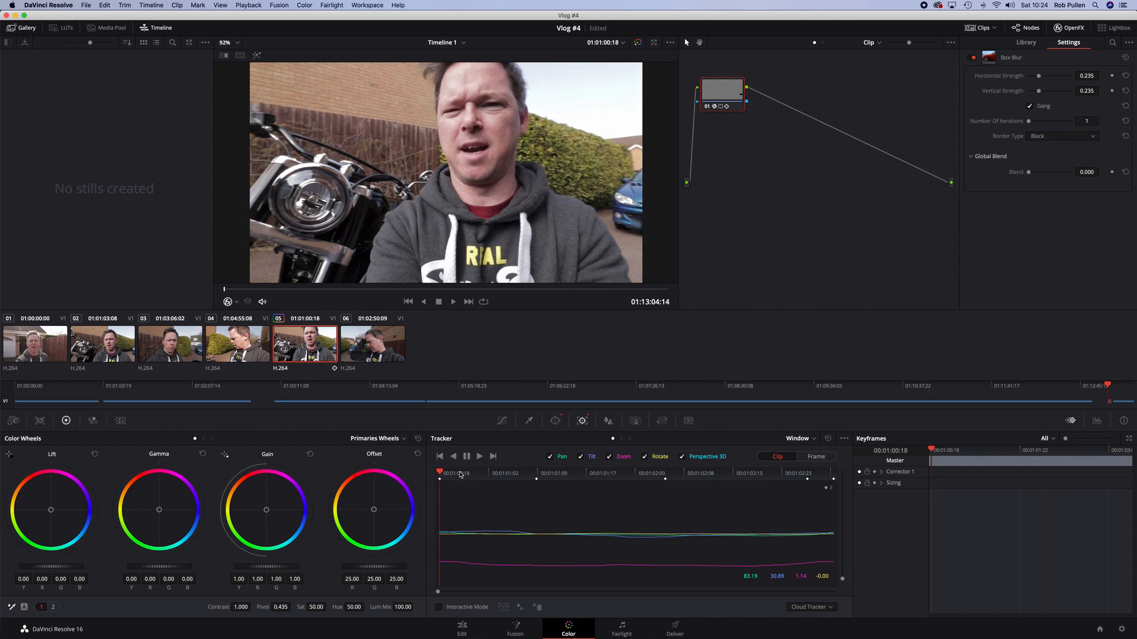
pyautogui.press('space')
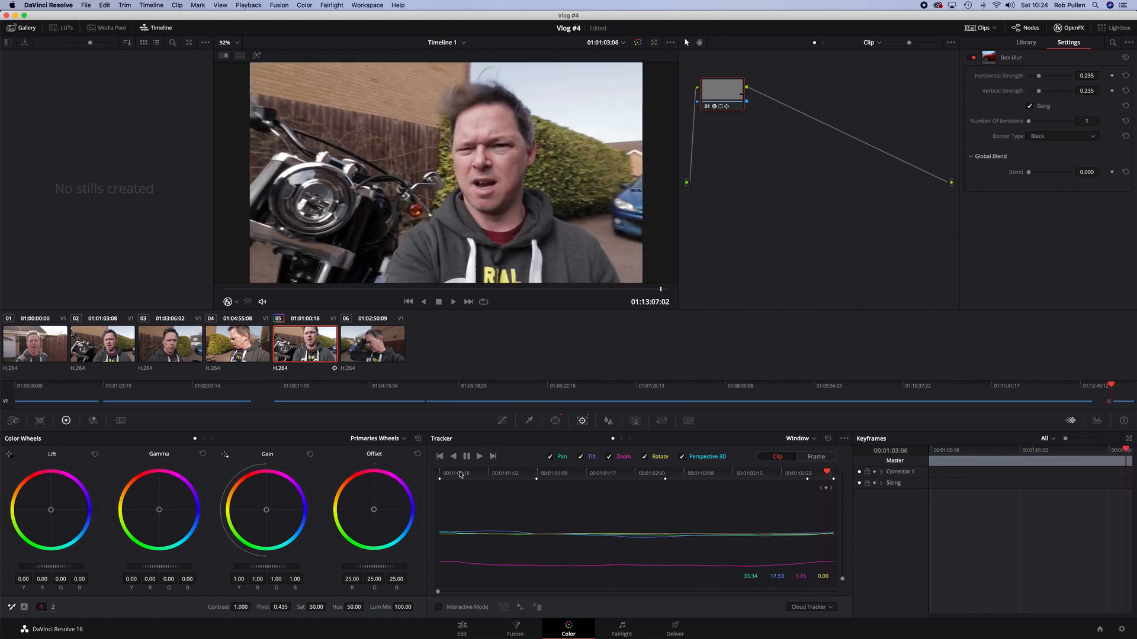
pyautogui.press('Left')
pyautogui.press('Left')
pyautogui.press('Left')
pyautogui.press('Left')
pyautogui.press('Left')
pyautogui.press('Left')
pyautogui.press('Left')
pyautogui.press('Left')
pyautogui.press('Left')
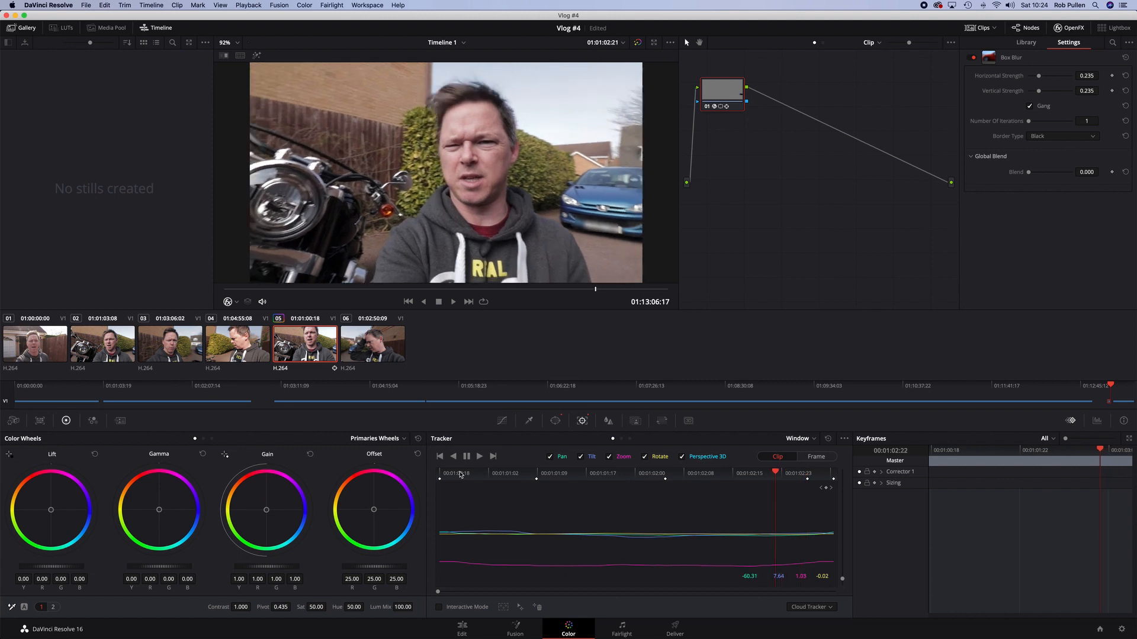
pyautogui.press('Left')
pyautogui.press('Left')
pyautogui.press('Left')
pyautogui.press('Left')
pyautogui.press('Left')
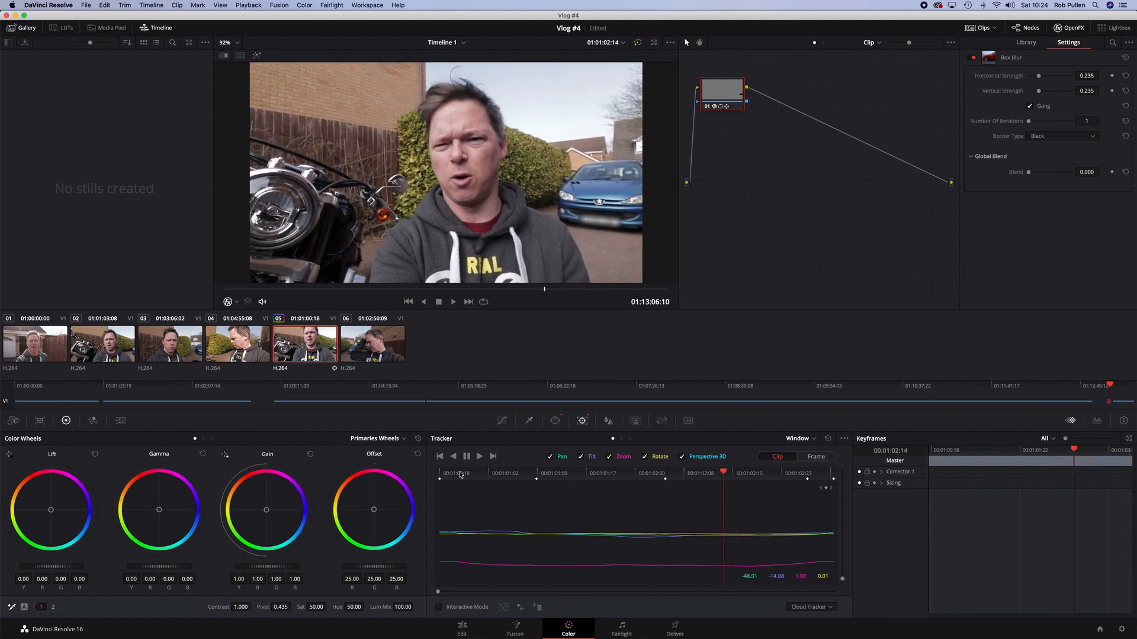
pyautogui.press('Right')
pyautogui.press('Right')
pyautogui.press('Right')
pyautogui.press('Right')
pyautogui.press('Right')
pyautogui.press('Right')
pyautogui.press('Right')
pyautogui.press('Right')
pyautogui.press('Right')
pyautogui.press('Right')
pyautogui.press('Right')
pyautogui.press('Right')
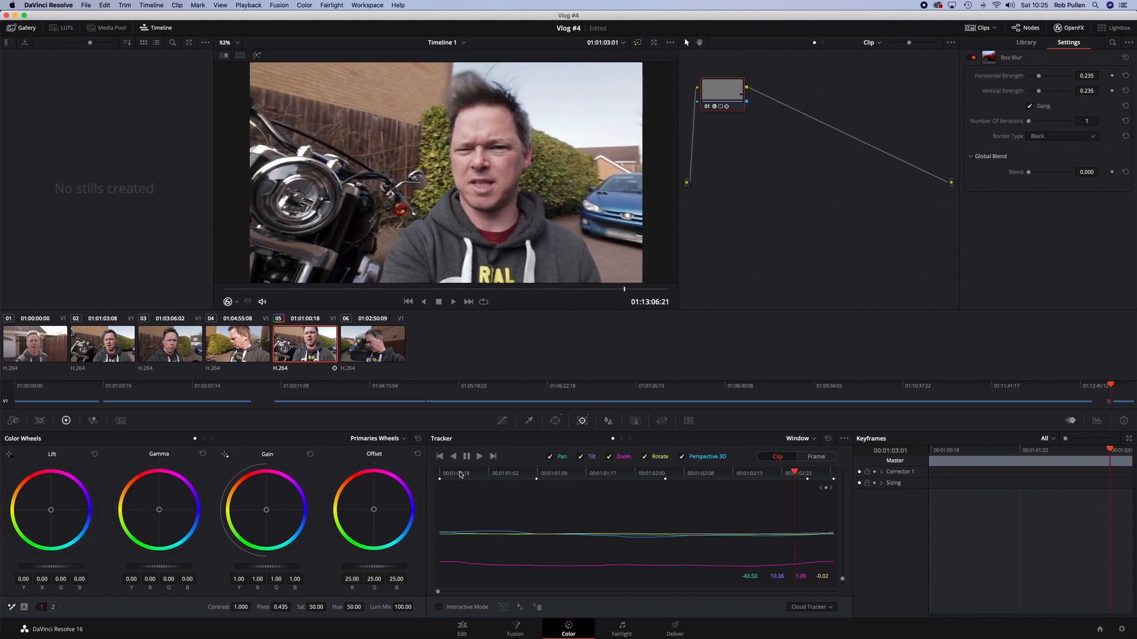
pyautogui.press('Right')
pyautogui.press('Right')
pyautogui.press('Right')
pyautogui.press('Right')
pyautogui.press('Right')
pyautogui.press('Right')
pyautogui.press('Right')
pyautogui.press('Left')
pyautogui.press('Left')
pyautogui.press('Left')
pyautogui.press('Left')
pyautogui.press('Left')
pyautogui.press('Left')
pyautogui.press('Left')
pyautogui.press('Left')
pyautogui.press('Left')
pyautogui.press('Left')
pyautogui.press('Left')
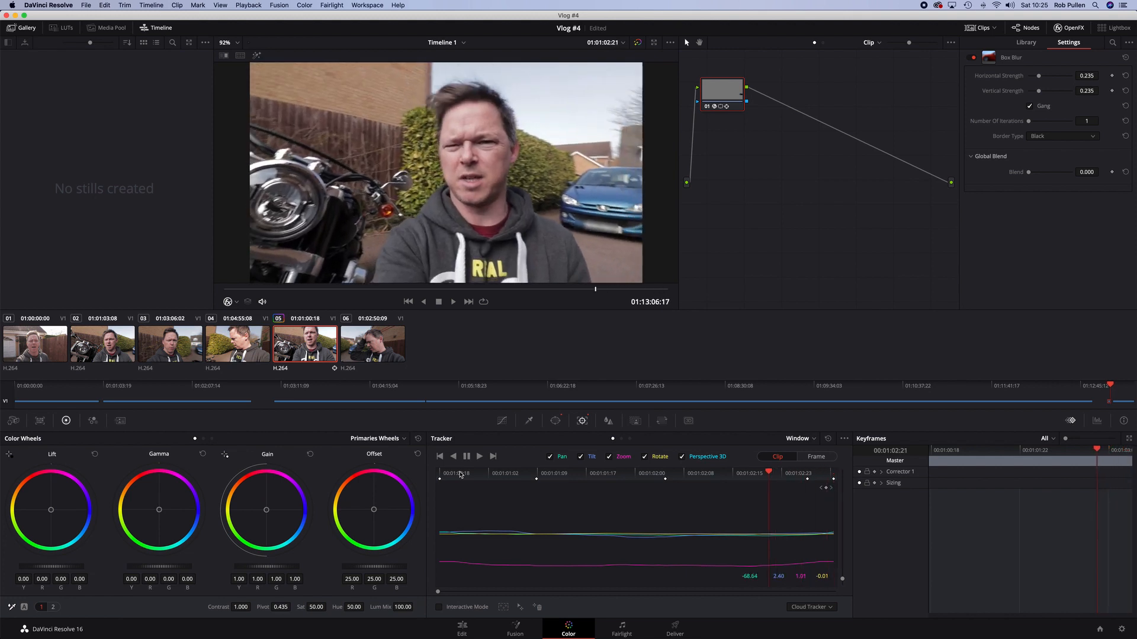
pyautogui.press('Left')
pyautogui.press('Left')
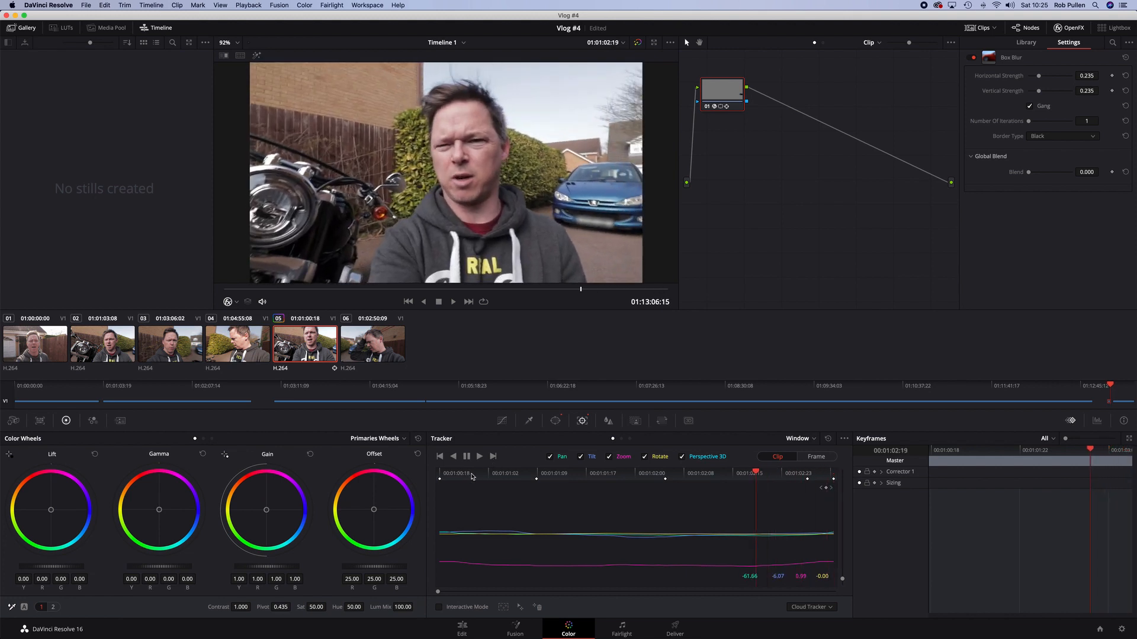
# Select the next clip 06 and step back through its frames to examine it
pyautogui.click(1115, 386)
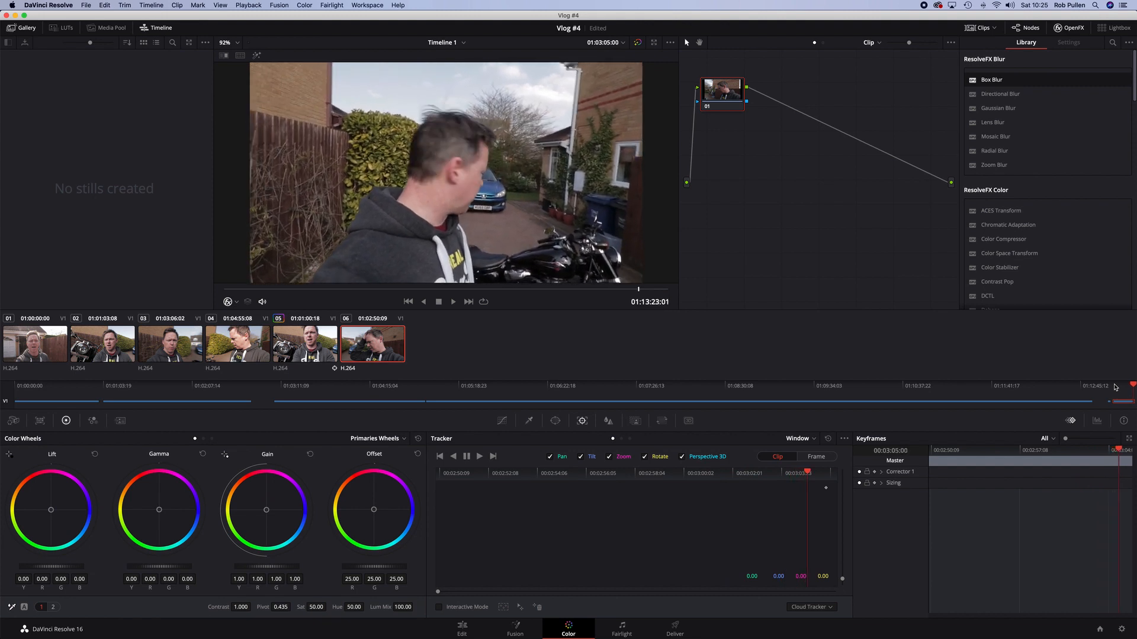
pyautogui.press('Left')
pyautogui.press('Left')
pyautogui.press('Left')
pyautogui.press('Left')
pyautogui.press('Left')
pyautogui.press('Left')
pyautogui.press('Left')
pyautogui.press('Left')
pyautogui.press('Left')
pyautogui.press('Left')
pyautogui.press('Left')
pyautogui.press('Left')
pyautogui.press('Left')
pyautogui.press('Left')
pyautogui.press('Left')
pyautogui.press('Left')
pyautogui.press('Left')
pyautogui.press('Left')
pyautogui.press('Left')
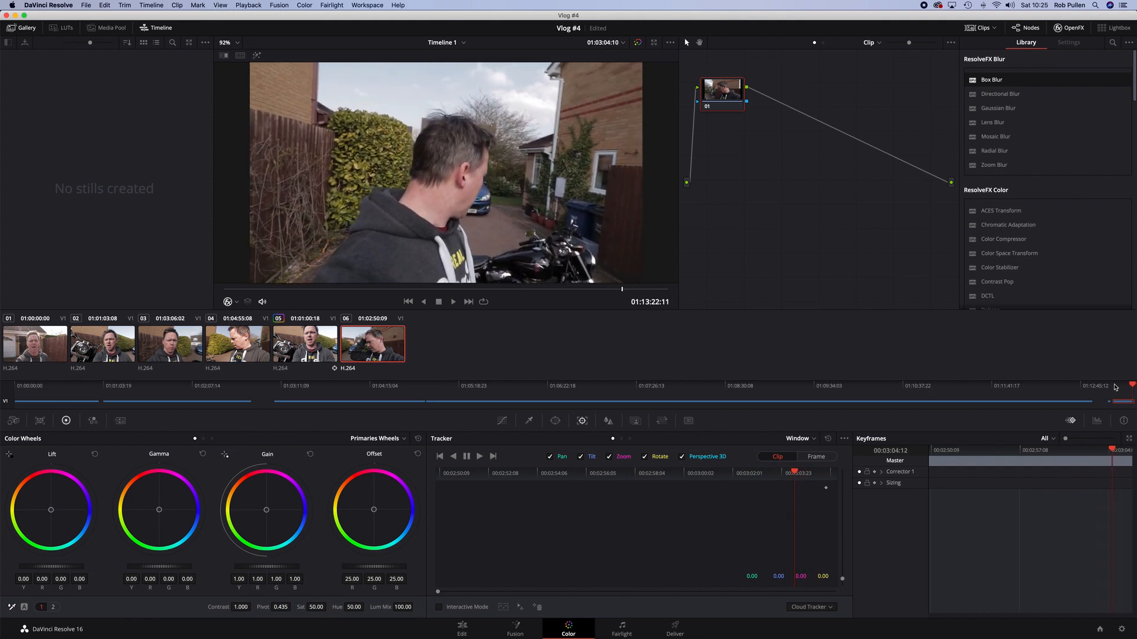
pyautogui.press('Left')
pyautogui.press('Left')
pyautogui.press('Left')
pyautogui.press('Left')
pyautogui.press('Left')
pyautogui.press('Left')
pyautogui.press('Left')
pyautogui.press('Left')
pyautogui.press('Left')
pyautogui.press('Left')
pyautogui.press('Left')
pyautogui.press('Left')
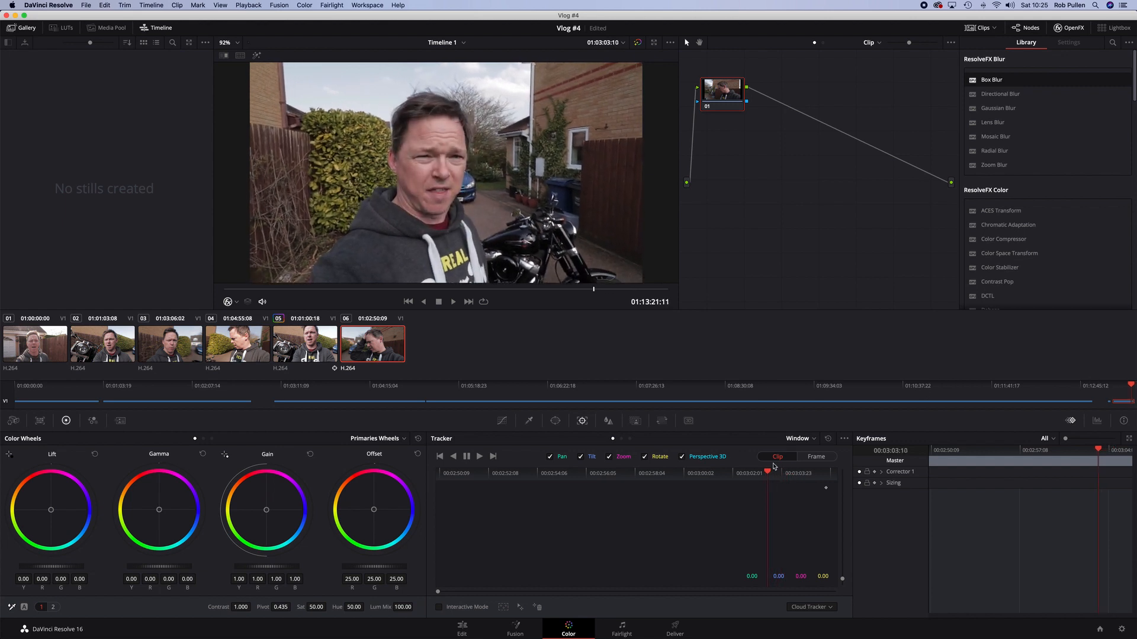
# Move to a frame near the start of clip 06 where the car's plate shows and add a serial node
pyautogui.moveTo(768, 472); pyautogui.dragTo(439, 472)
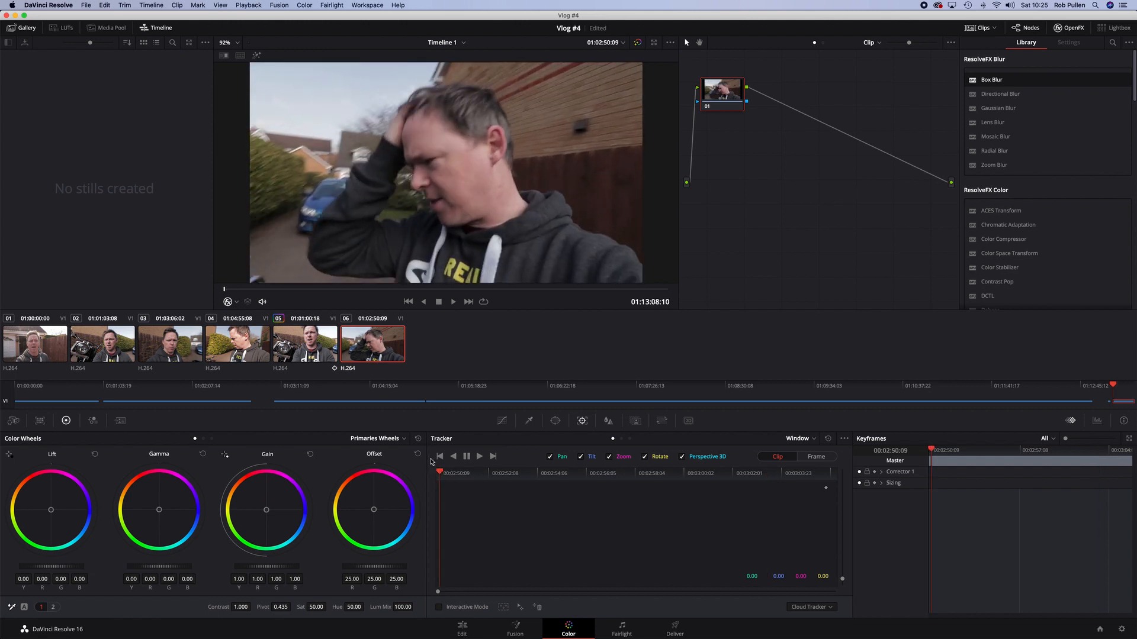
pyautogui.press('Right')
pyautogui.press('Right')
pyautogui.press('Right')
pyautogui.press('Right')
pyautogui.press('Right')
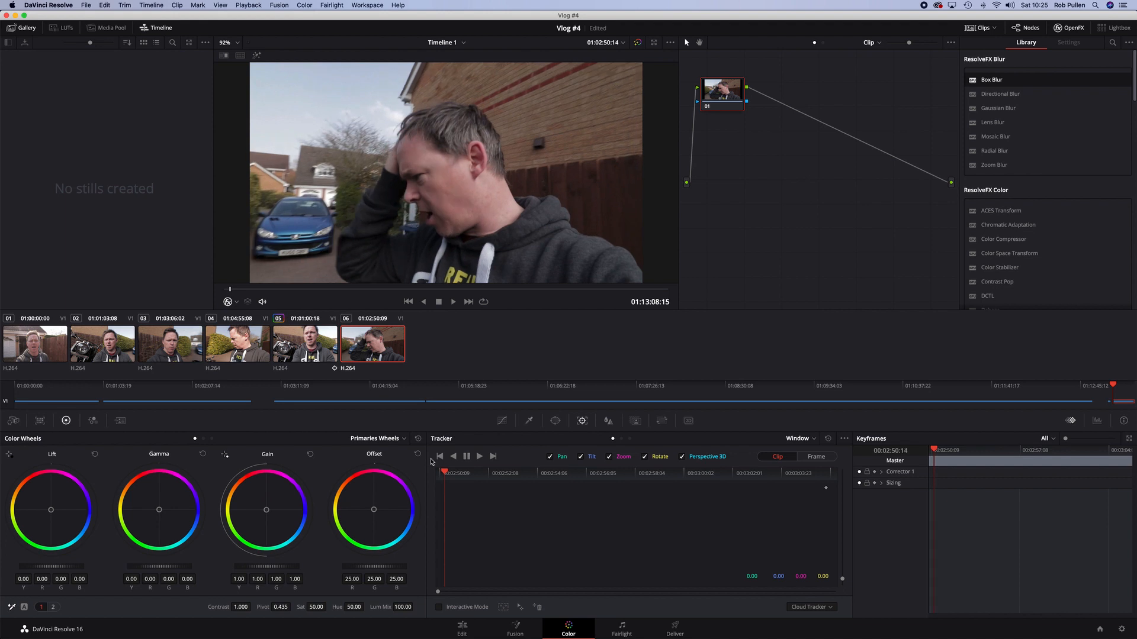
pyautogui.hotkey('alt', 's')
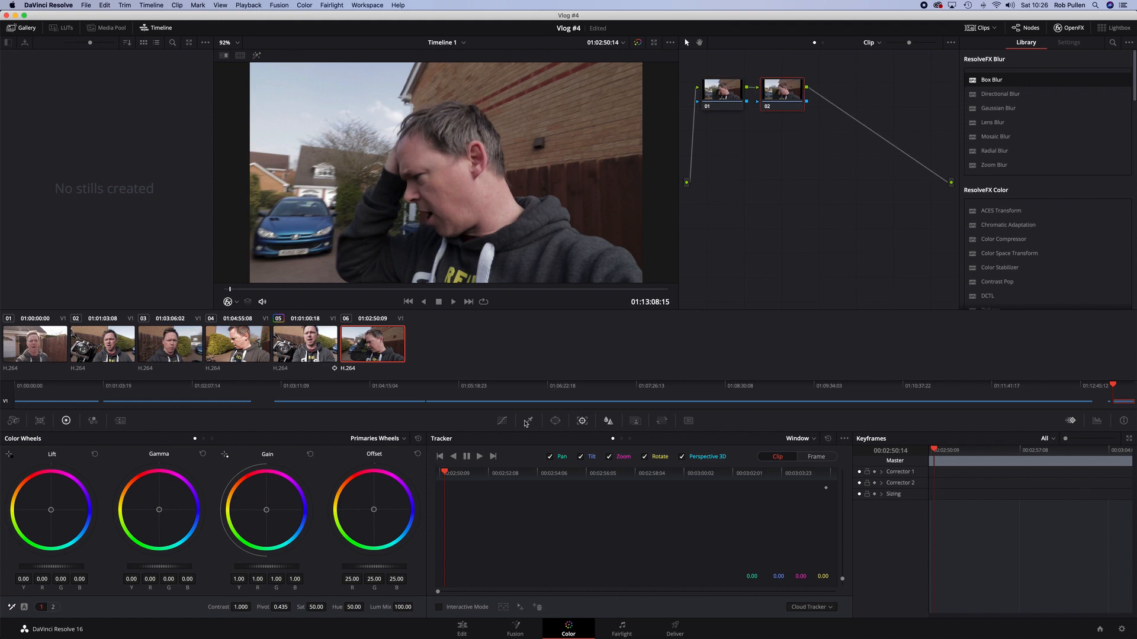
# Draw a pen window around the blue car's number plate and track it backwards to the clip start
pyautogui.click(556, 424)
pyautogui.click(448, 554)
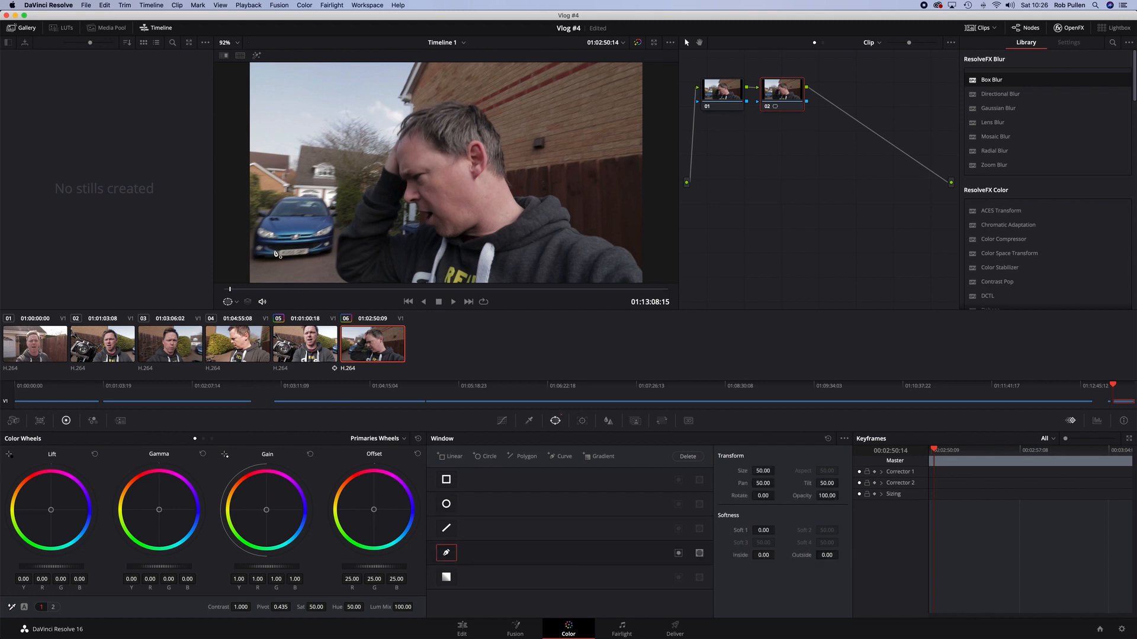
pyautogui.click(277, 250)
pyautogui.click(308, 248)
pyautogui.click(308, 255)
pyautogui.click(277, 259)
pyautogui.click(276, 251)
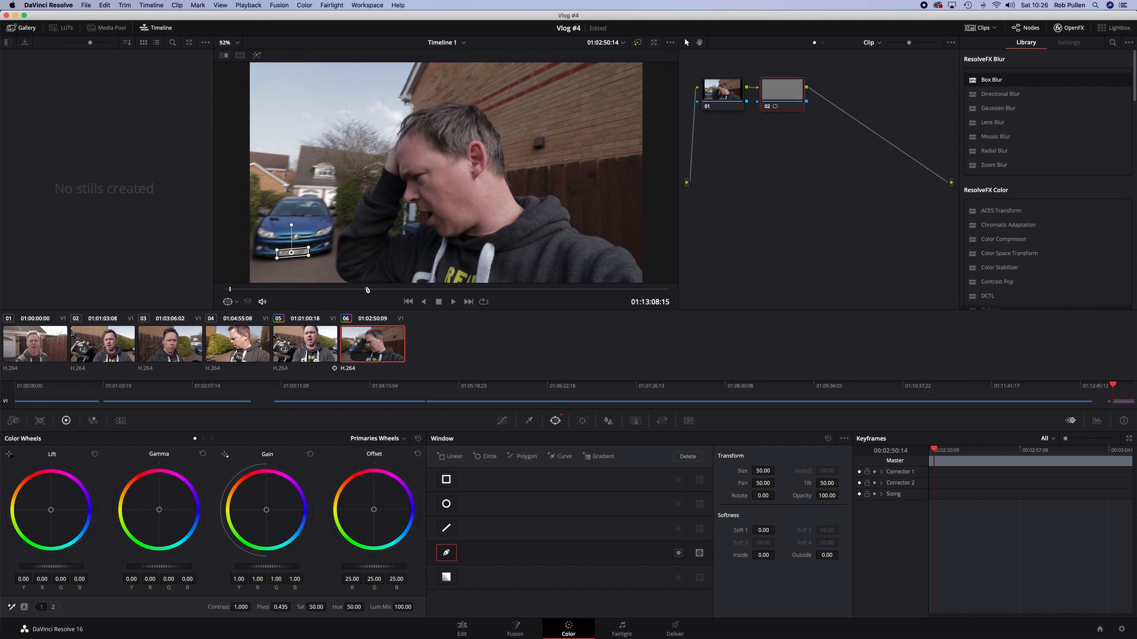
pyautogui.click(582, 421)
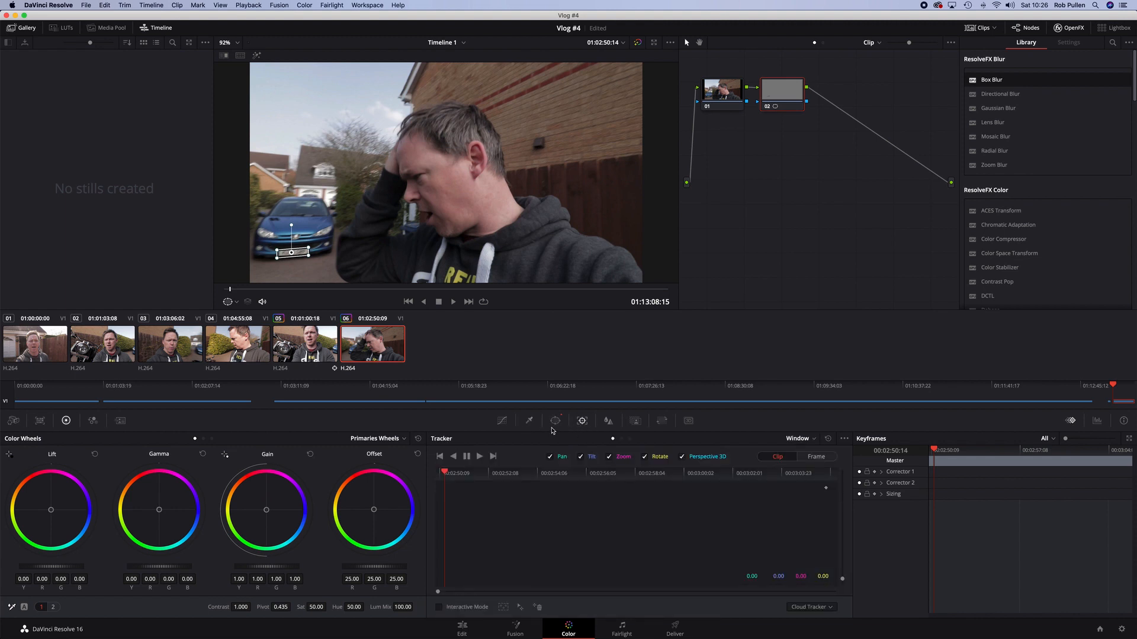
pyautogui.click(454, 456)
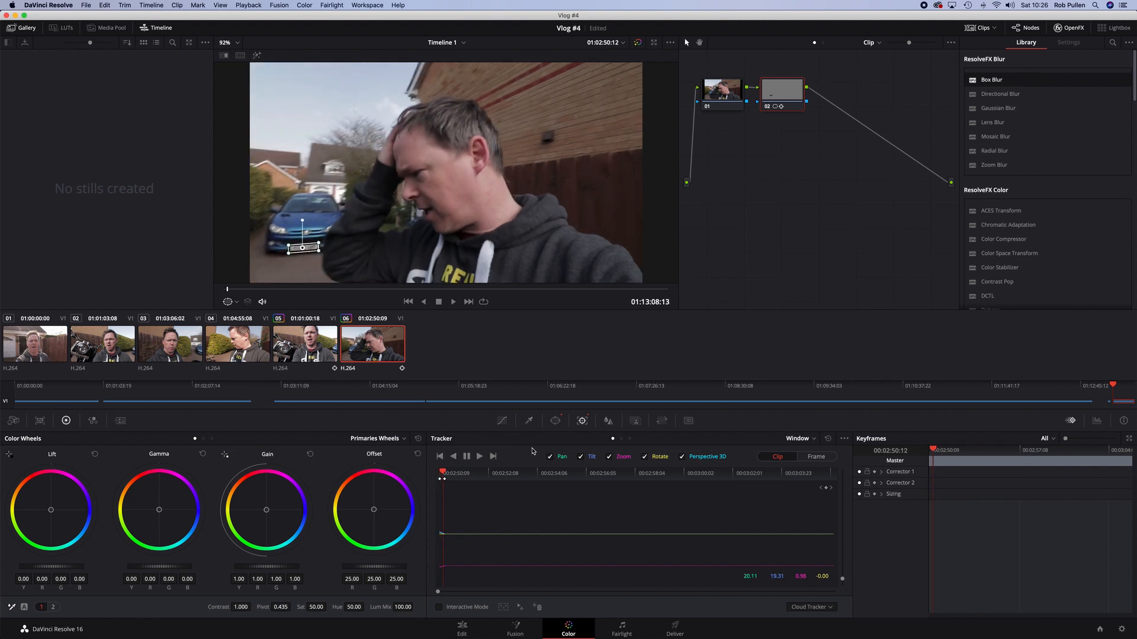
# Step back and forth through the frames near the clip start to check the window follows the plate
pyautogui.press('Left')
pyautogui.press('Left')
pyautogui.press('Left')
pyautogui.press('Left')
pyautogui.press('Left')
pyautogui.press('Left')
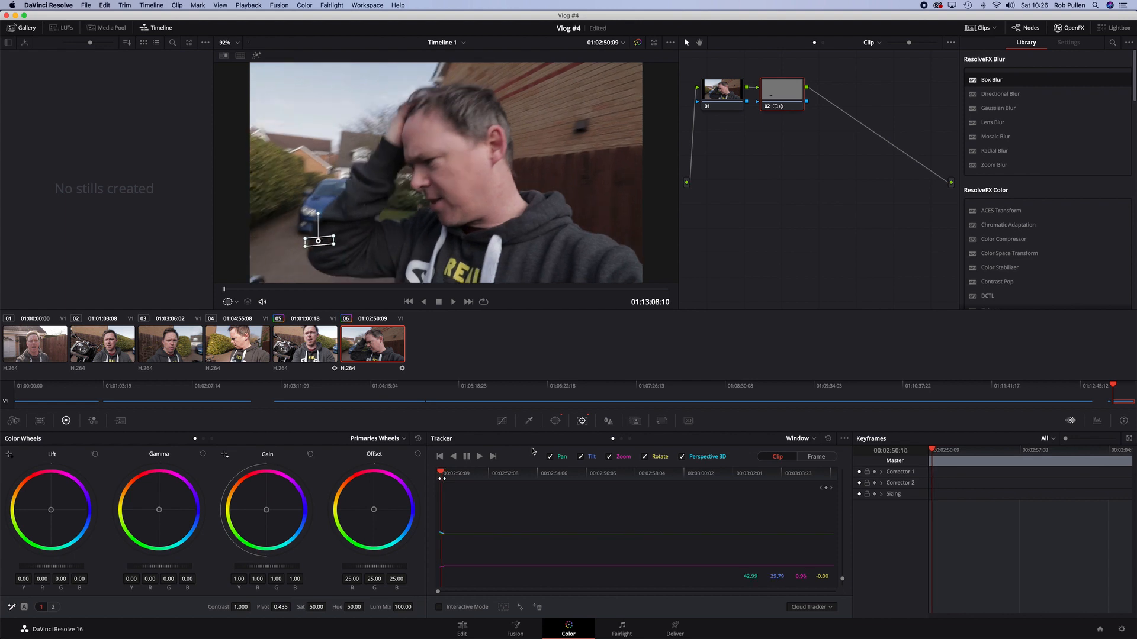
pyautogui.press('Right')
pyautogui.press('Right')
pyautogui.press('Right')
pyautogui.press('Right')
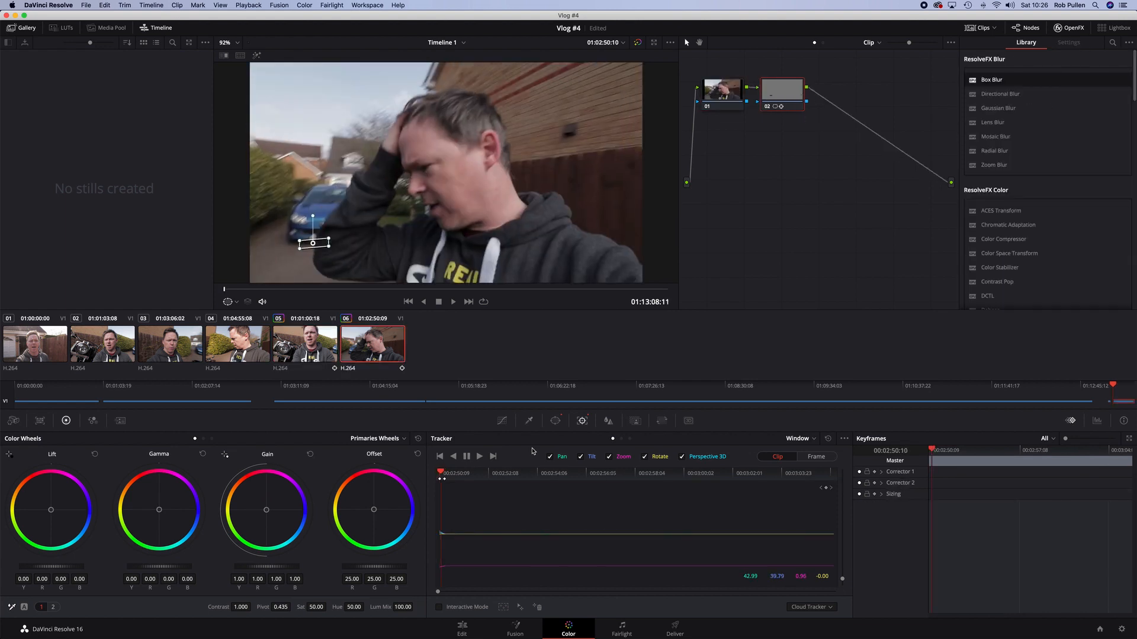
pyautogui.press('Left')
pyautogui.press('Right')
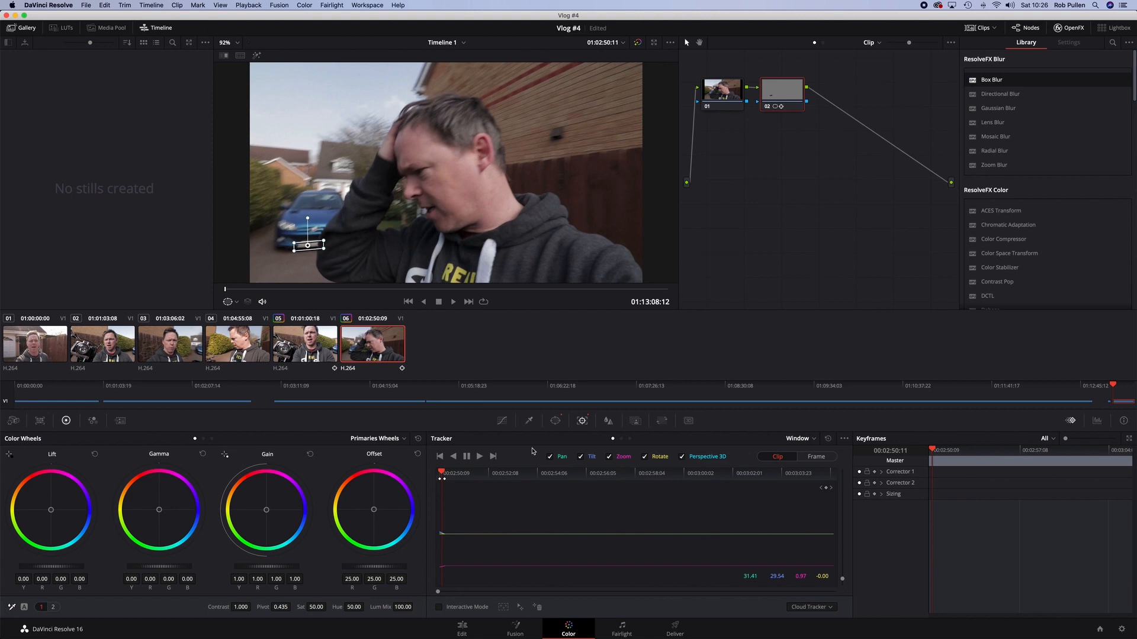
pyautogui.press('Right')
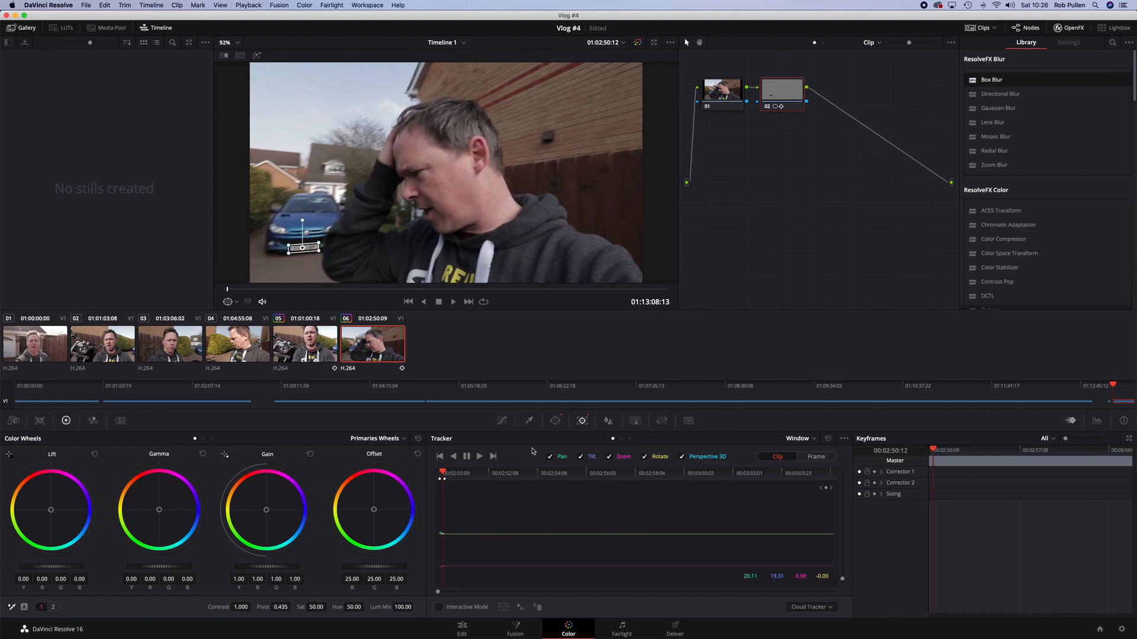
pyautogui.press('Right')
pyautogui.press('Right')
pyautogui.press('Right')
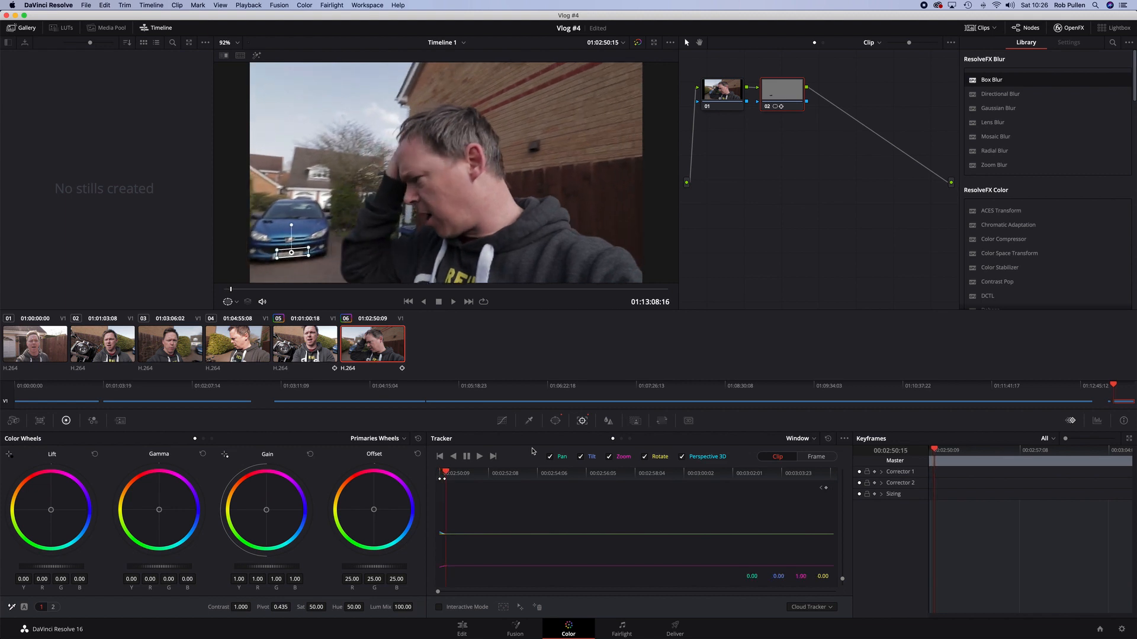
pyautogui.press('Left')
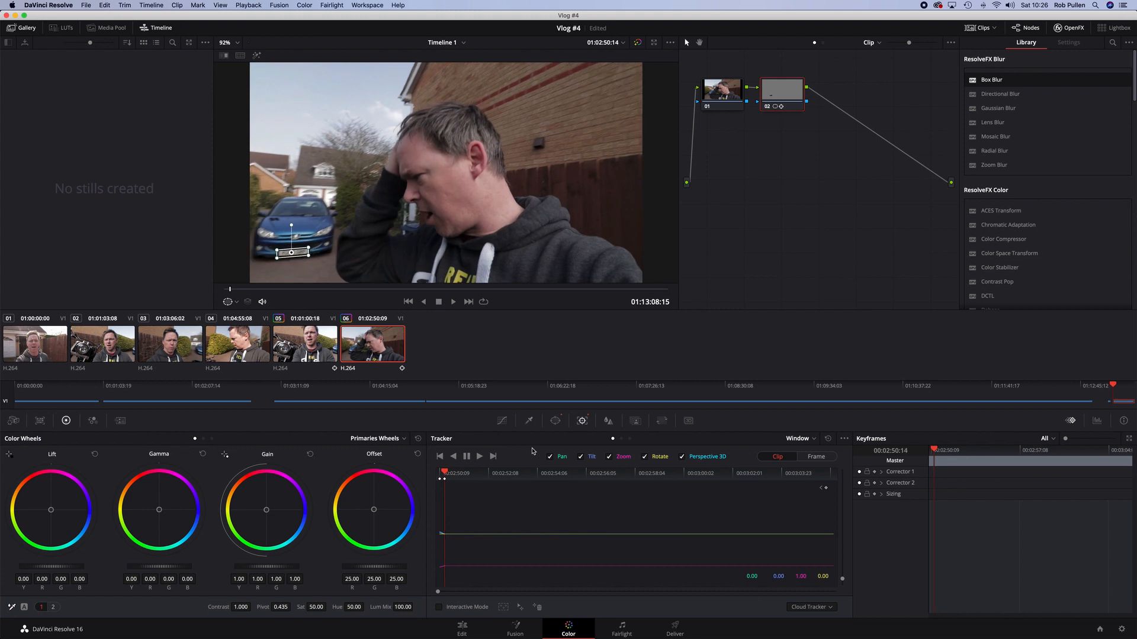
# Track the window forward from the current frame and return to the start of the track
pyautogui.click(480, 457)
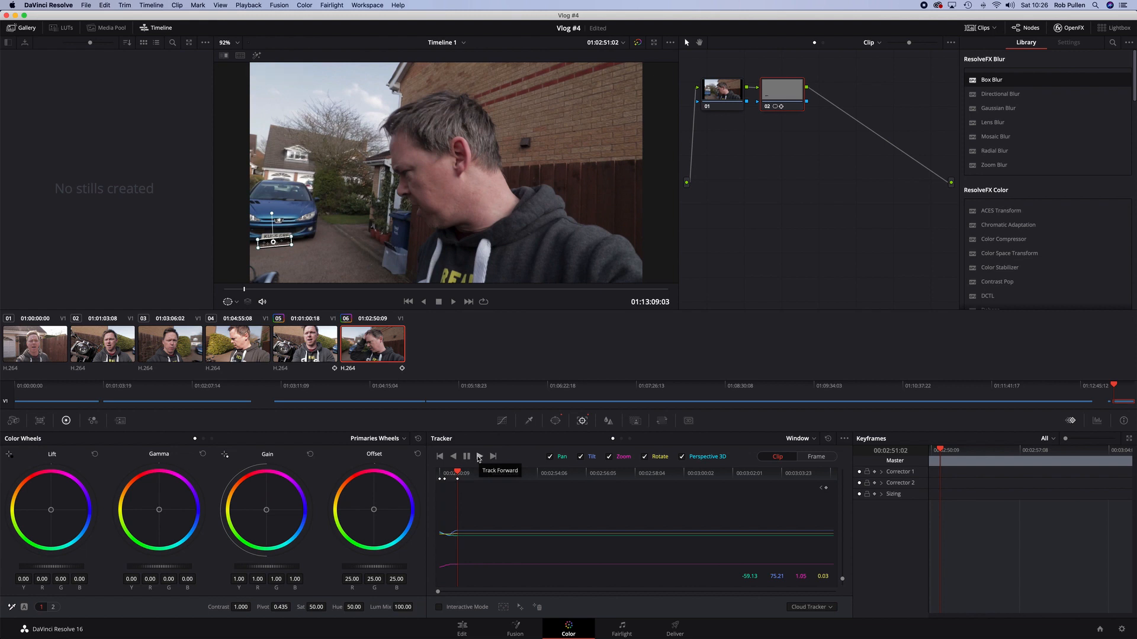
pyautogui.click(447, 473)
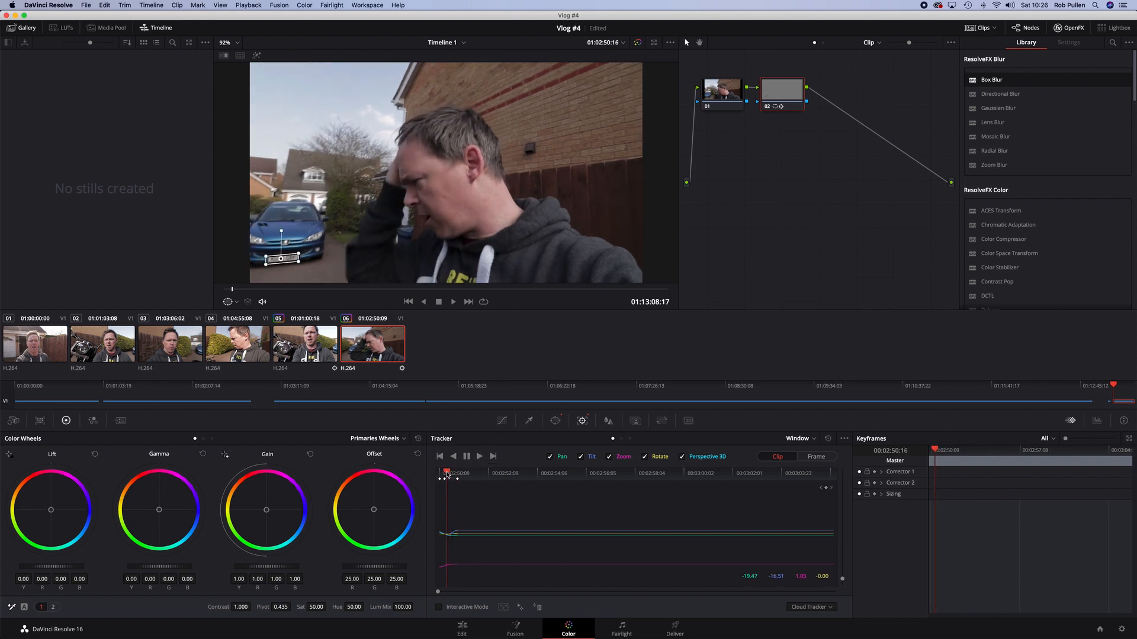
pyautogui.click(445, 475)
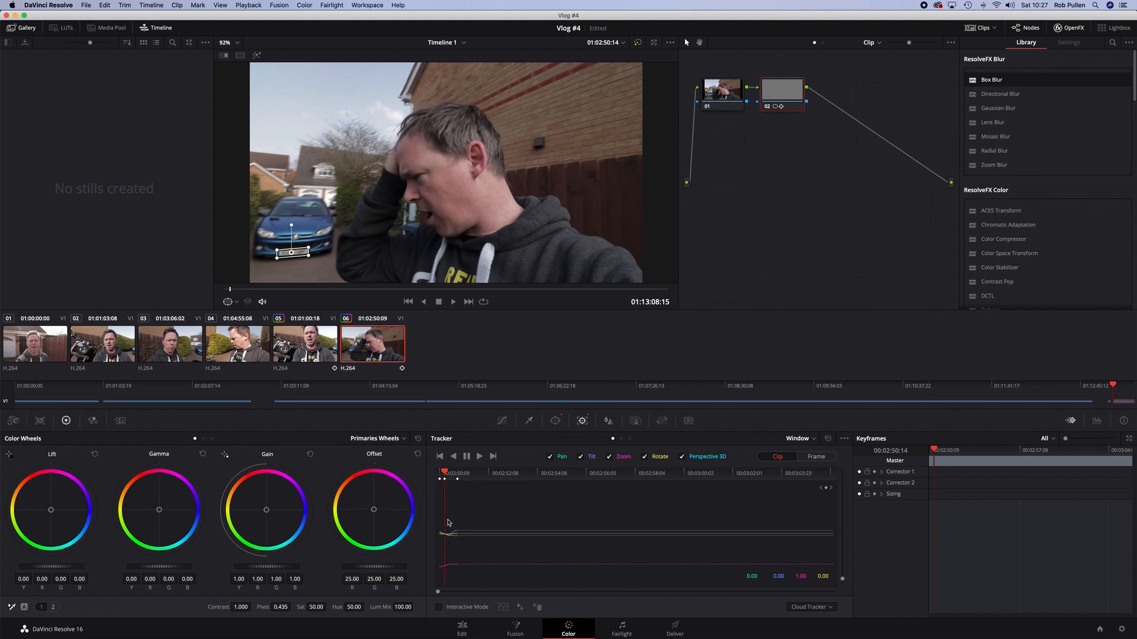
# Select the forward tracking section in the tracker graph and clear the selected track data
pyautogui.moveTo(446, 523); pyautogui.dragTo(483, 573)
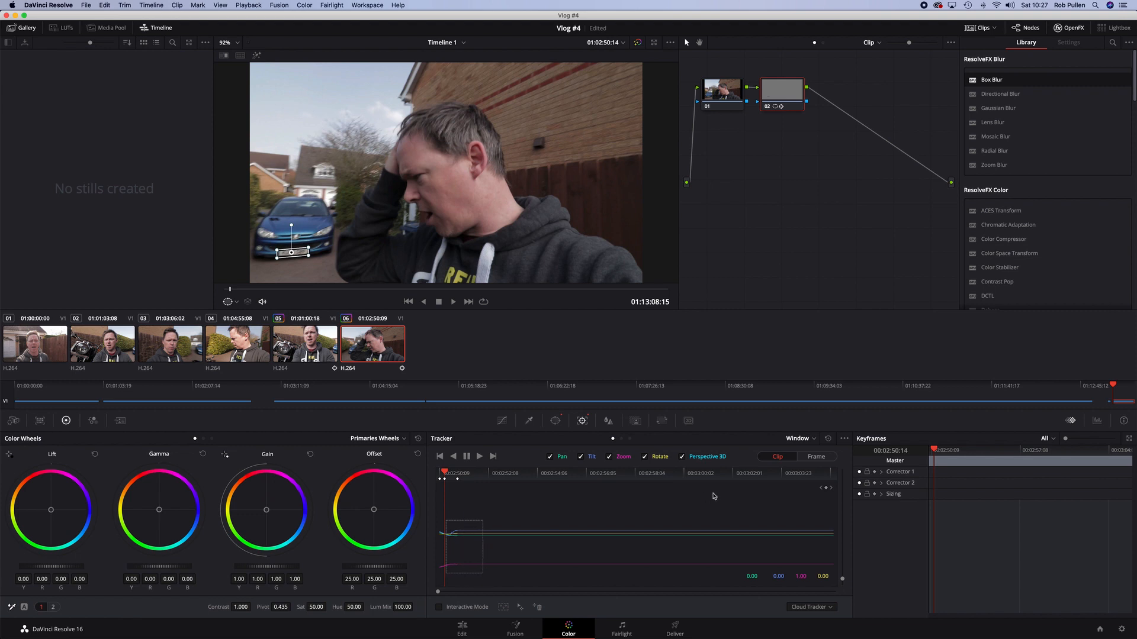
pyautogui.click(844, 440)
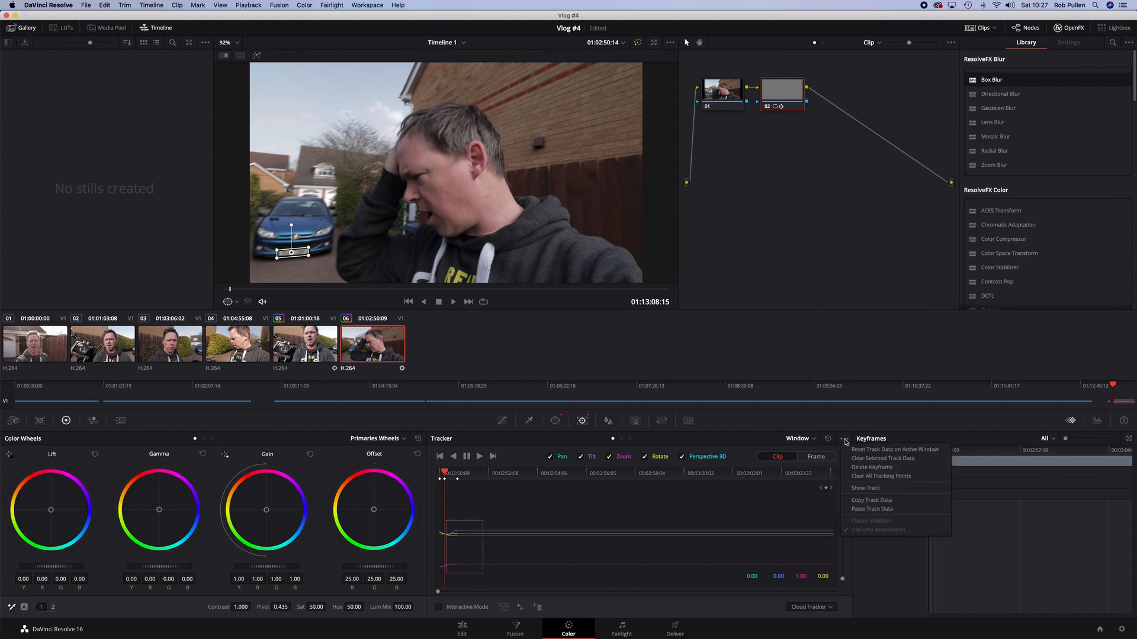
pyautogui.click(879, 459)
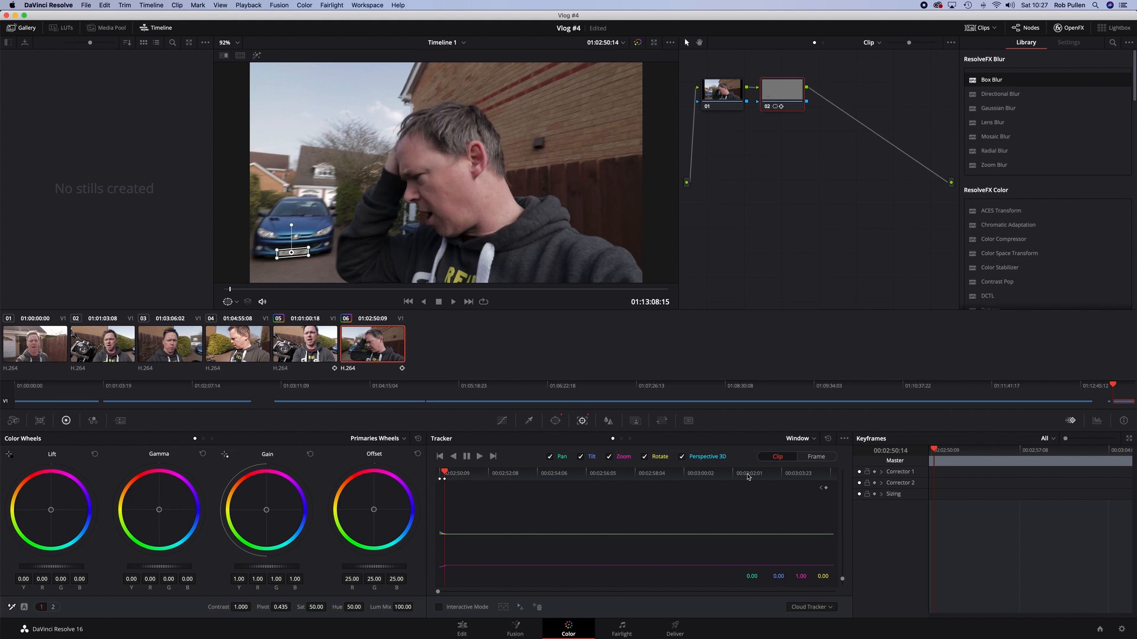
# Switch the tracker to Frame mode and reposition the window over the plate frame by frame
pyautogui.click(810, 459)
pyautogui.press('Right')
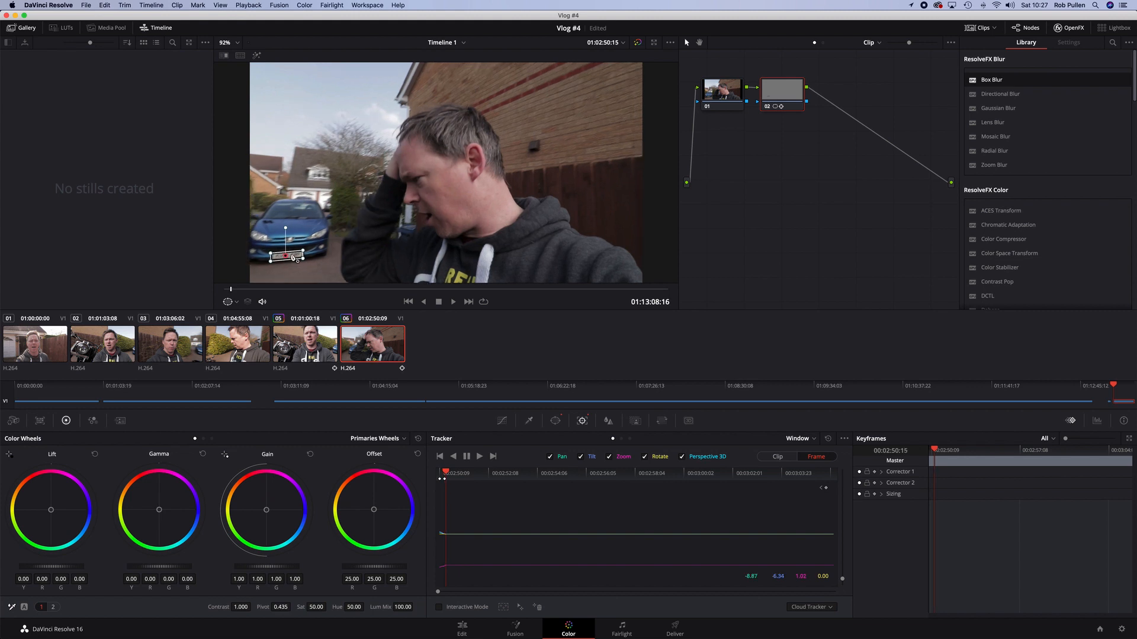
pyautogui.press('Right')
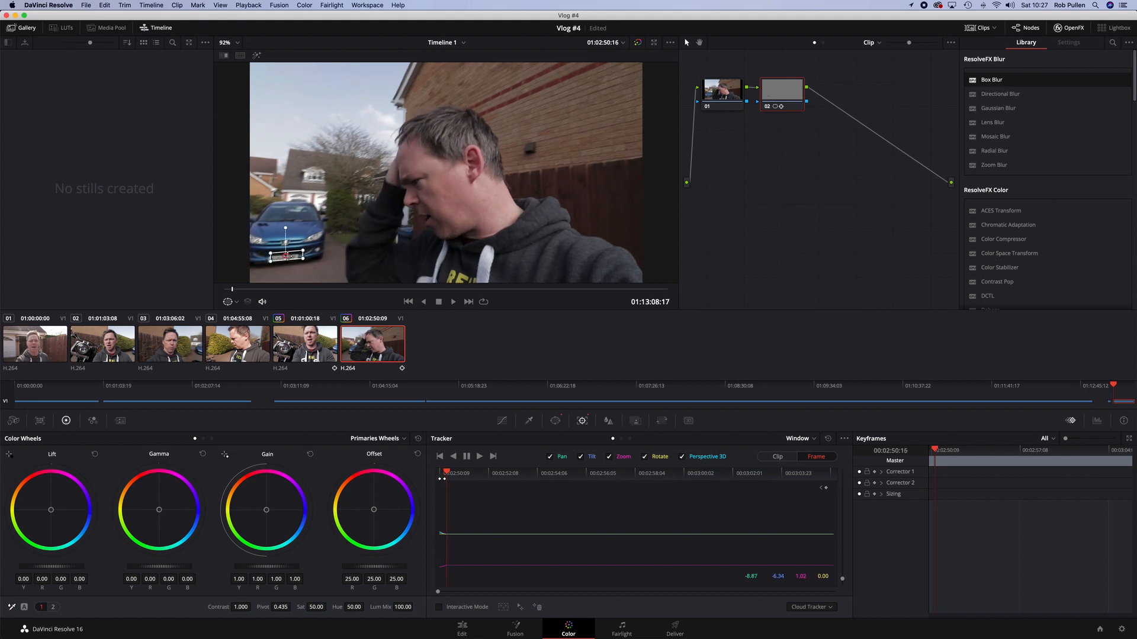
pyautogui.moveTo(286, 256); pyautogui.dragTo(282, 258)
pyautogui.press('Right')
pyautogui.moveTo(283, 258); pyautogui.dragTo(279, 261)
pyautogui.press('Right')
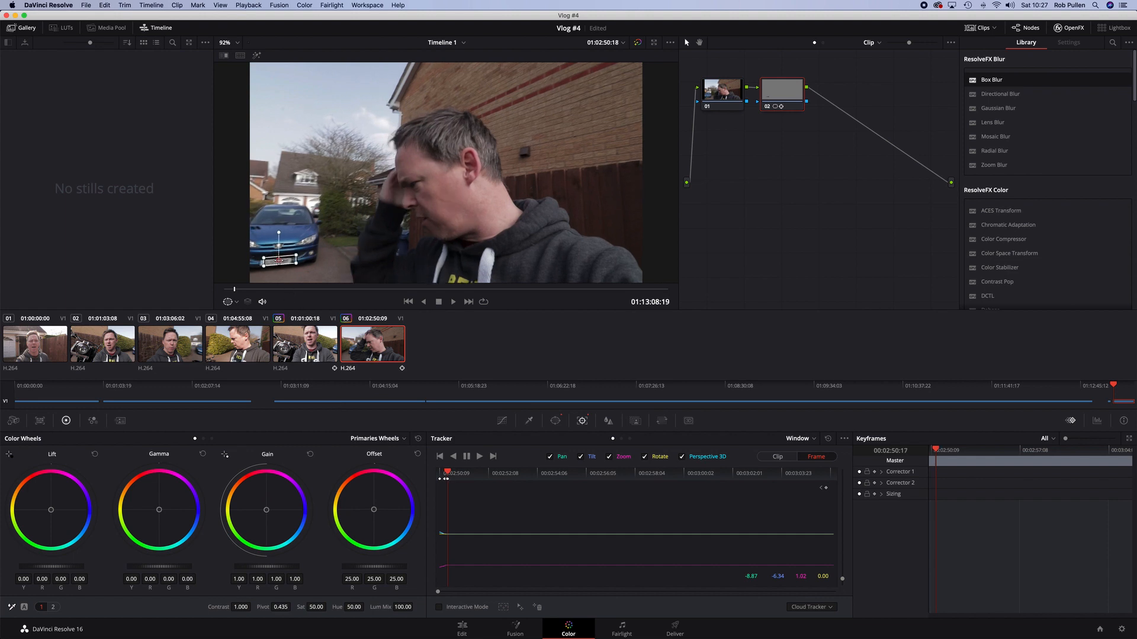
pyautogui.moveTo(277, 261); pyautogui.dragTo(275, 261)
pyautogui.scroll(1, 275, 261)
pyautogui.press('Right')
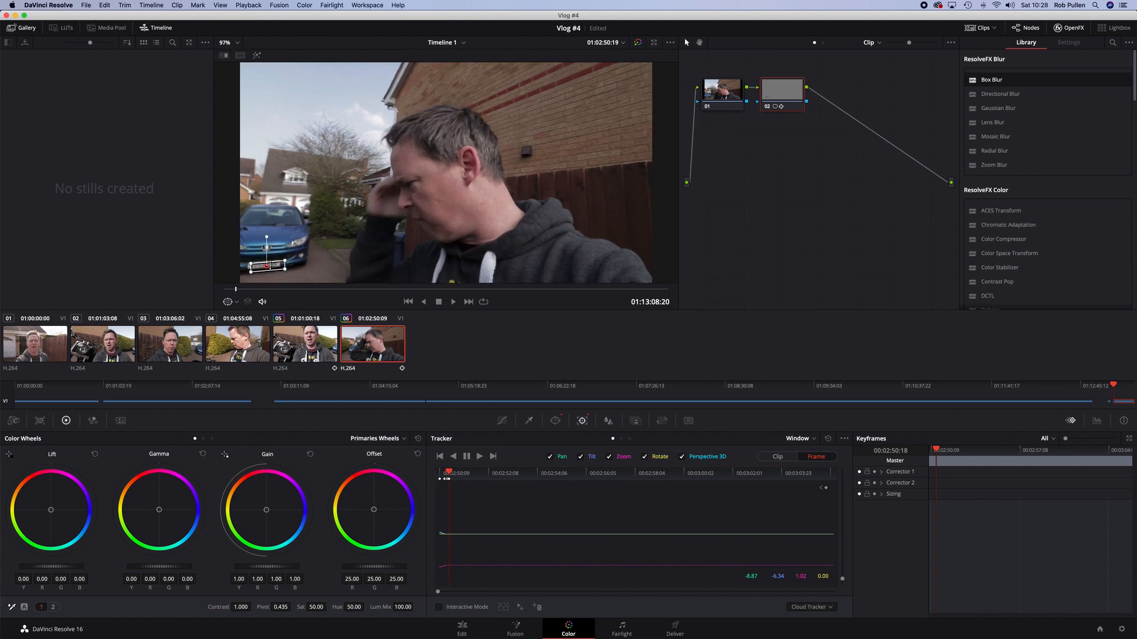
pyautogui.moveTo(268, 266); pyautogui.dragTo(264, 265)
pyautogui.press('Right')
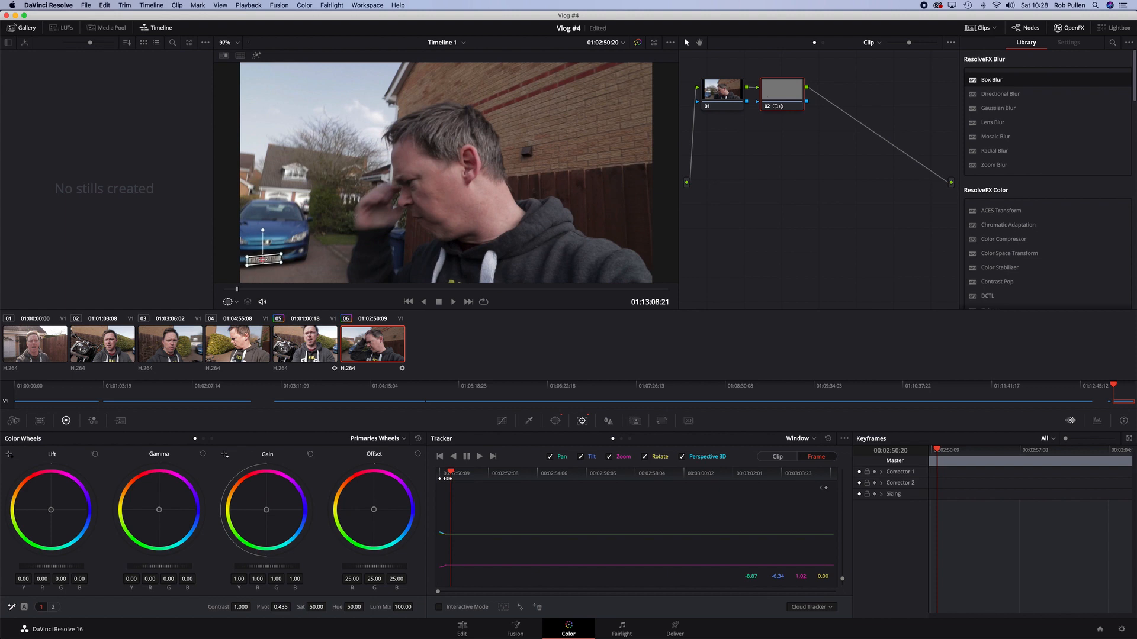
# Keep stepping forward, nudging the window onto the plate, and move it off the picture once the plate leaves view
pyautogui.scroll(-4, 264, 263)
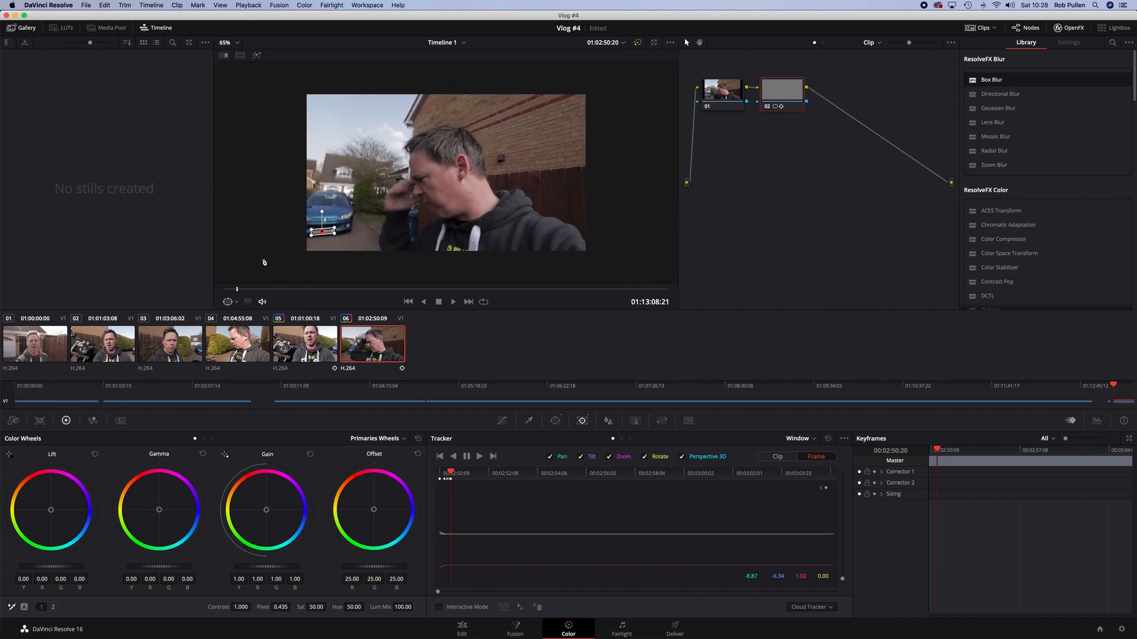
pyautogui.scroll(-2, 264, 262)
pyautogui.scroll(3, 265, 263)
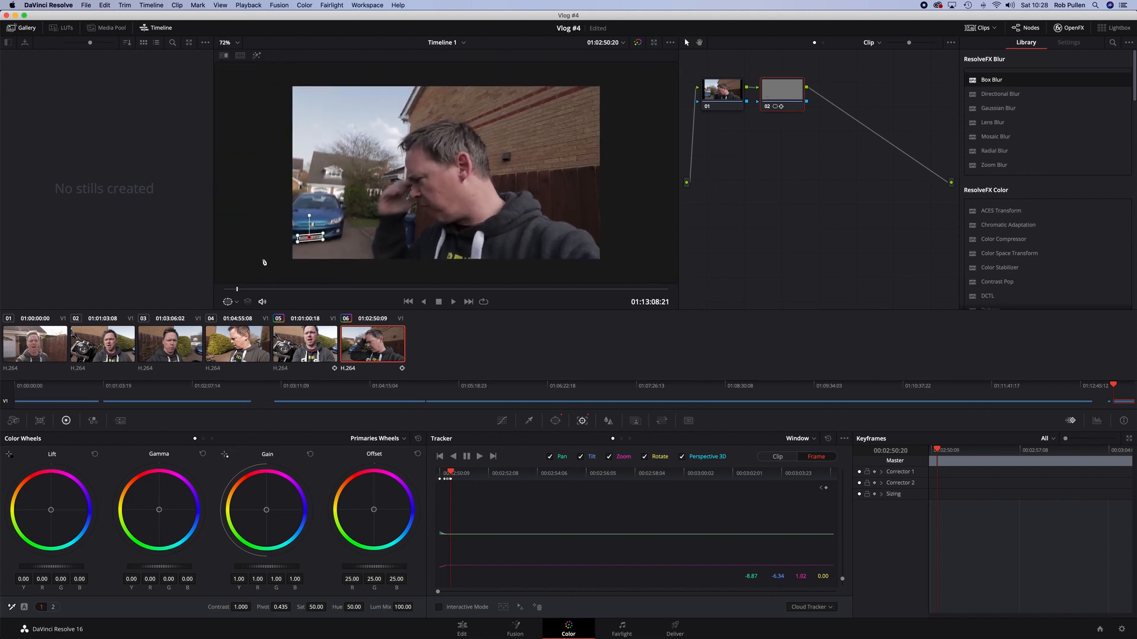
pyautogui.press('Right')
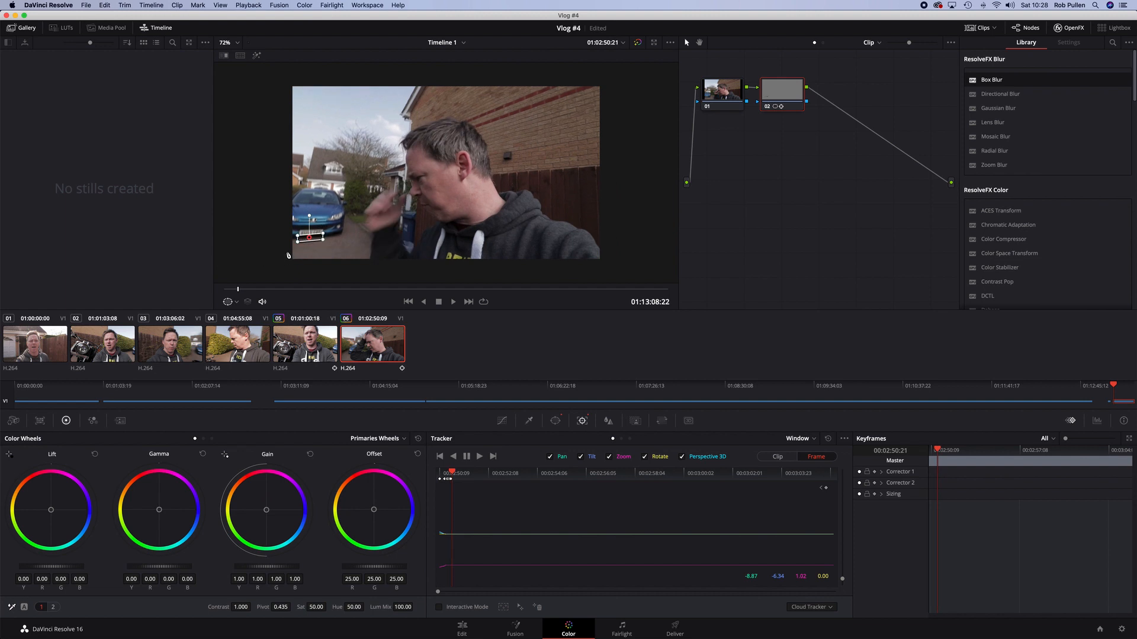
pyautogui.moveTo(310, 238); pyautogui.dragTo(309, 233)
pyautogui.press('Right')
pyautogui.moveTo(310, 233)
pyautogui.mouseDown()
pyautogui.moveTo(312, 222)
pyautogui.moveTo(301, 226)
pyautogui.mouseUp()
pyautogui.press('Right')
pyautogui.press('Right')
pyautogui.press('Right')
pyautogui.press('Right')
pyautogui.press('Right')
pyautogui.press('Right')
pyautogui.press('Right')
pyautogui.press('Right')
pyautogui.press('Right')
pyautogui.press('Right')
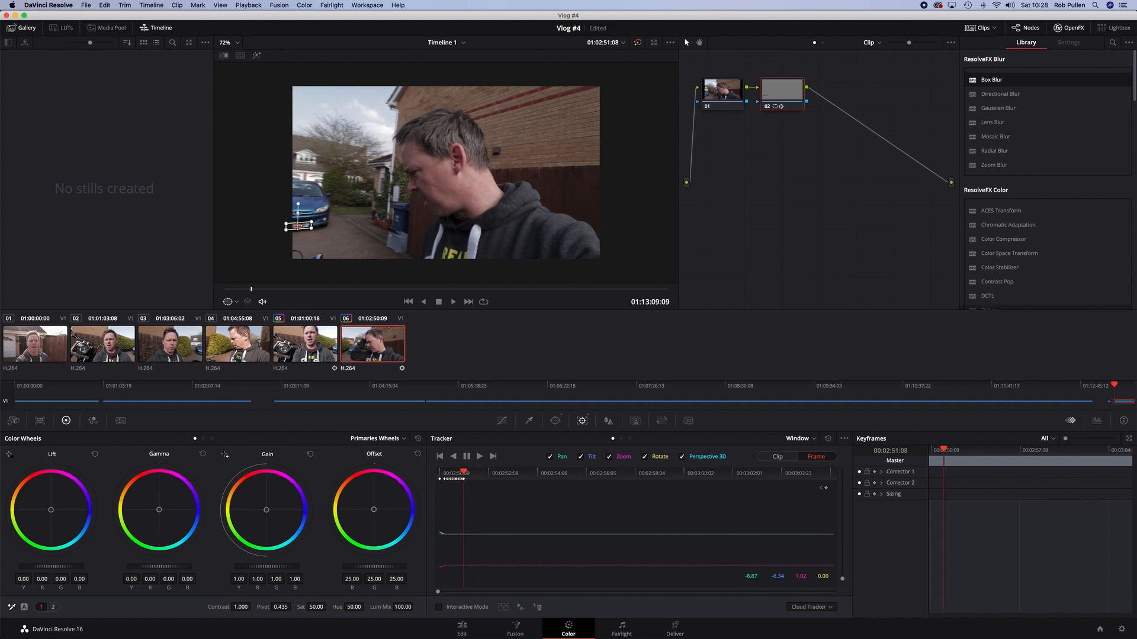
pyautogui.press('Right')
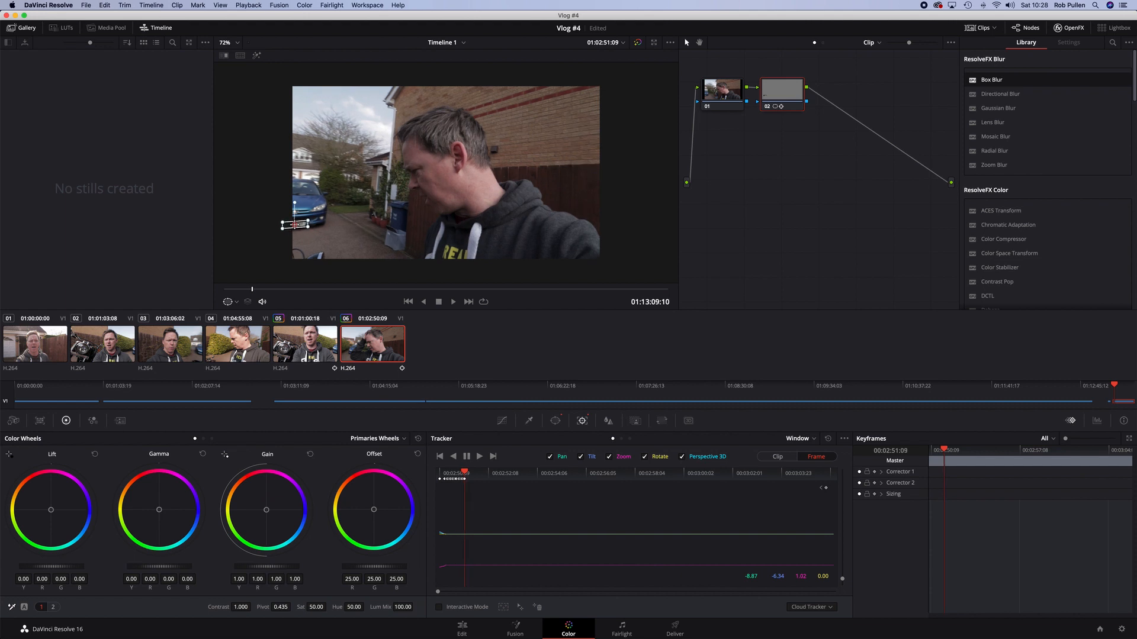
pyautogui.press('Right')
pyautogui.moveTo(294, 225); pyautogui.dragTo(254, 222)
# Step forward through the rest of the clip to check the window stays clear of the picture
pyautogui.press('Right')
pyautogui.press('Right')
pyautogui.press('Right')
pyautogui.press('Right')
pyautogui.press('Right')
pyautogui.press('Right')
pyautogui.press('Right')
pyautogui.press('Right')
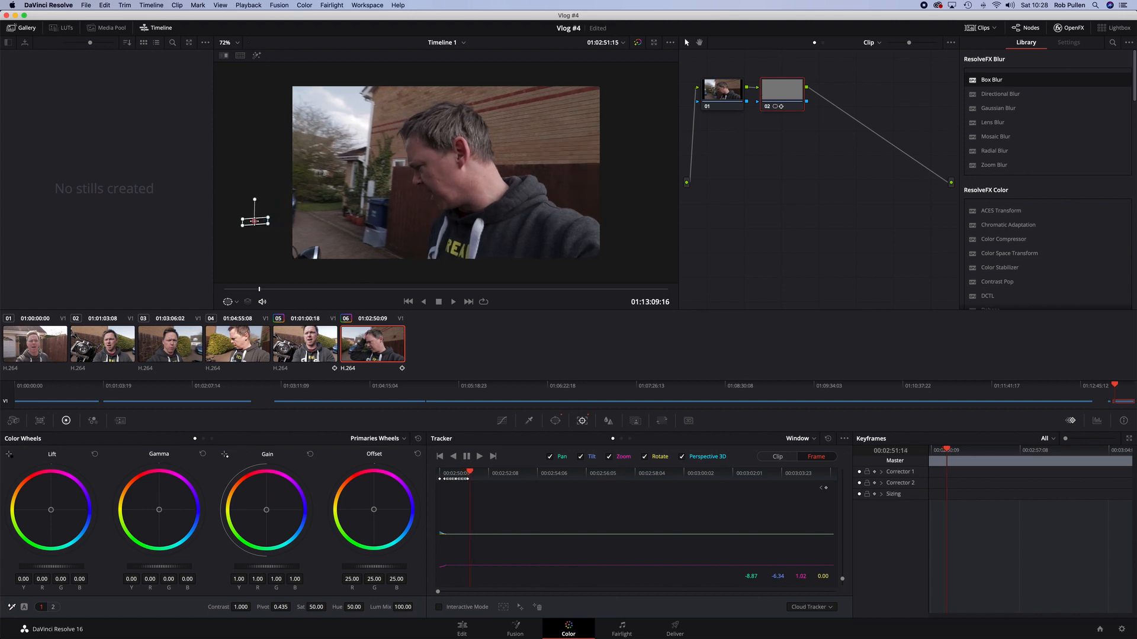
pyautogui.press('Right')
pyautogui.press('Right')
pyautogui.press('Right')
pyautogui.press('Right')
pyautogui.press('Right')
pyautogui.press('Right')
pyautogui.press('Right')
pyautogui.press('Right')
pyautogui.press('Right')
pyautogui.press('Right')
pyautogui.press('Right')
pyautogui.press('Right')
pyautogui.press('Right')
pyautogui.press('Right')
pyautogui.press('Right')
pyautogui.press('Right')
pyautogui.press('Right')
pyautogui.press('Right')
pyautogui.press('Right')
pyautogui.press('Right')
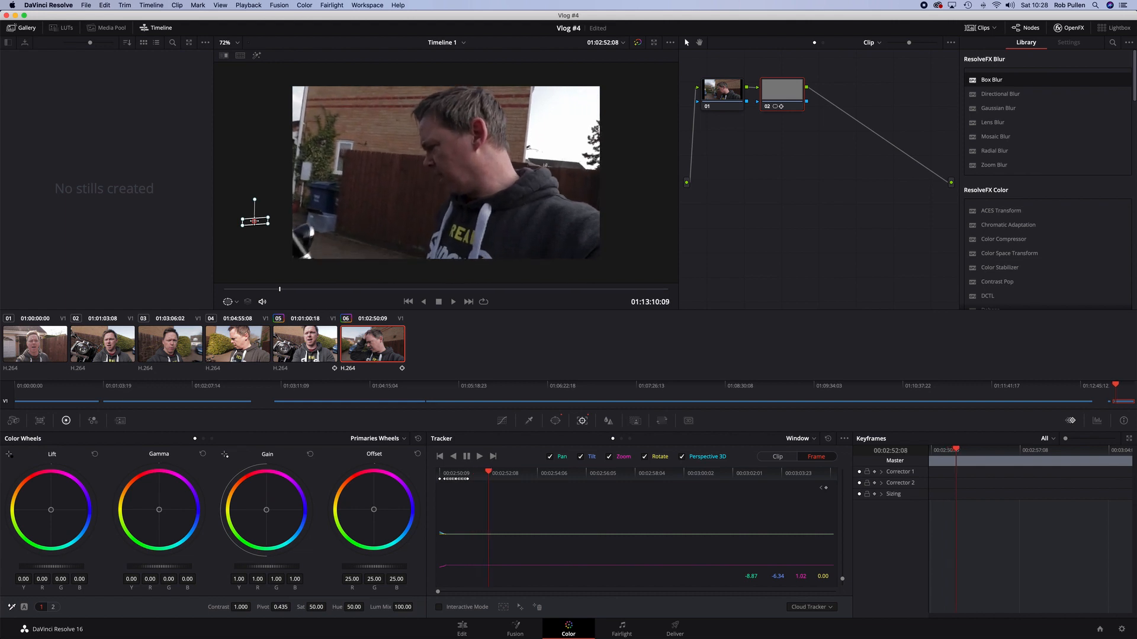
pyautogui.press('Right')
pyautogui.press('Right')
pyautogui.press('Right')
pyautogui.press('Right')
pyautogui.press('Right')
pyautogui.press('Right')
pyautogui.press('Right')
pyautogui.press('Right')
pyautogui.press('Right')
pyautogui.press('Right')
pyautogui.press('Right')
pyautogui.press('Right')
pyautogui.press('Right')
pyautogui.press('Right')
pyautogui.press('Right')
pyautogui.press('Right')
pyautogui.press('Right')
pyautogui.press('Right')
pyautogui.press('Right')
pyautogui.press('Right')
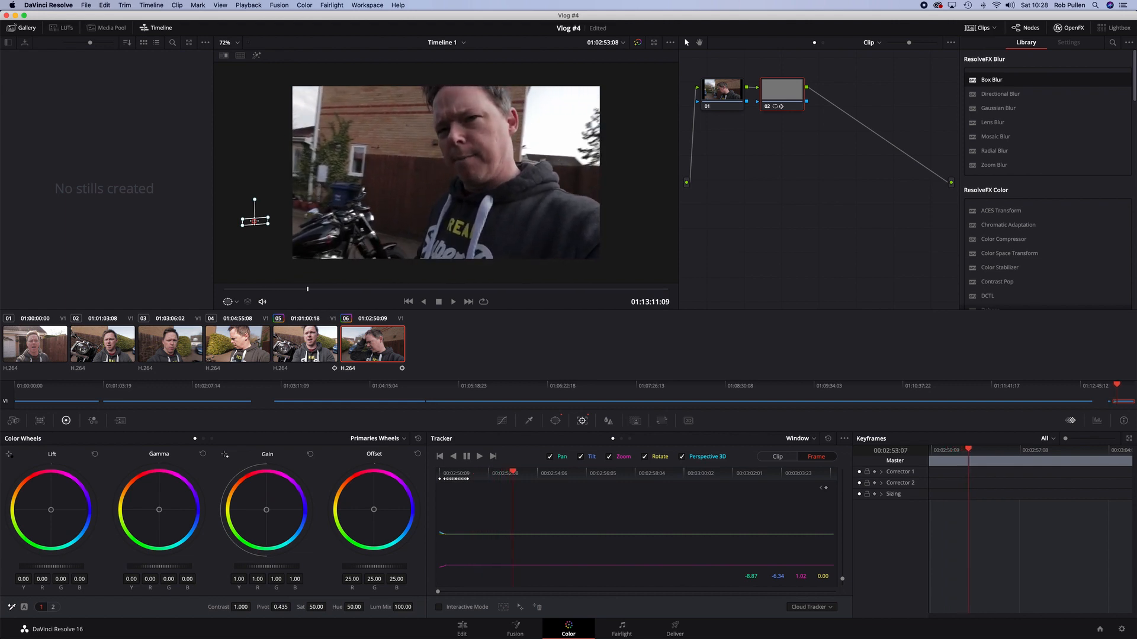
pyautogui.press('Right')
pyautogui.press('Right')
pyautogui.press('Right')
pyautogui.press('Right')
pyautogui.press('Right')
pyautogui.press('Right')
pyautogui.press('Right')
pyautogui.press('Right')
pyautogui.press('Right')
pyautogui.press('Right')
pyautogui.press('Right')
pyautogui.press('Right')
pyautogui.press('Right')
pyautogui.press('Right')
pyautogui.press('Right')
pyautogui.press('Right')
pyautogui.press('Right')
pyautogui.press('Right')
pyautogui.press('Right')
pyautogui.press('Right')
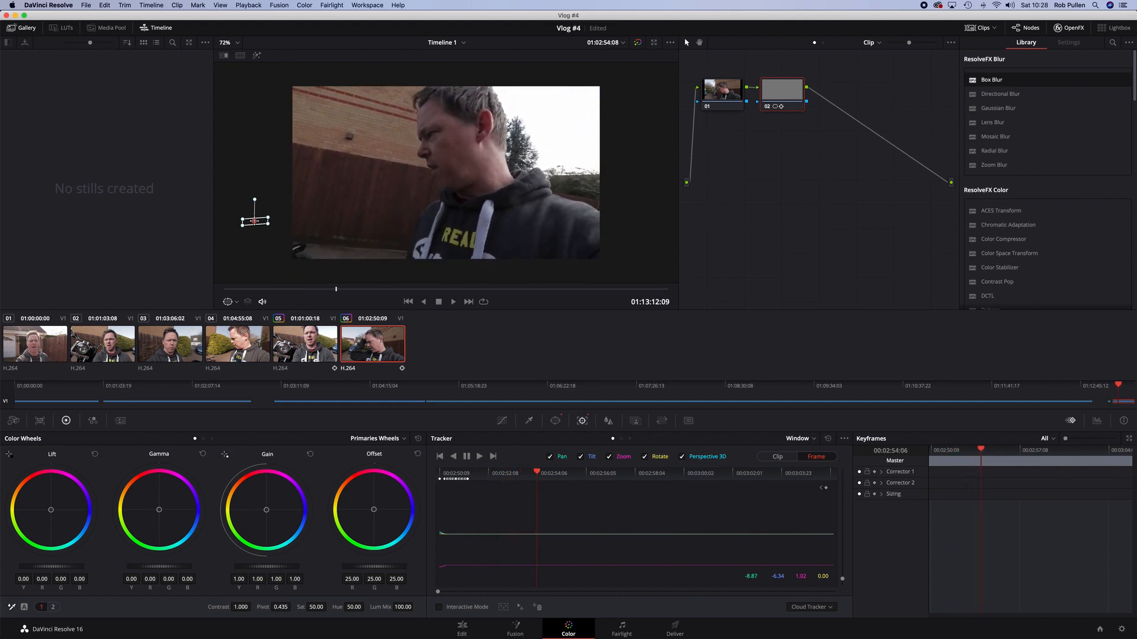
pyautogui.press('Right')
pyautogui.press('Right')
pyautogui.press('Right')
pyautogui.press('Right')
pyautogui.press('Right')
pyautogui.press('Right')
pyautogui.press('Right')
pyautogui.press('Right')
pyautogui.press('Right')
pyautogui.press('Right')
pyautogui.press('Right')
pyautogui.press('Right')
pyautogui.press('Right')
pyautogui.press('Right')
pyautogui.press('Right')
pyautogui.press('Right')
pyautogui.press('Right')
pyautogui.press('Right')
pyautogui.press('Right')
pyautogui.press('Right')
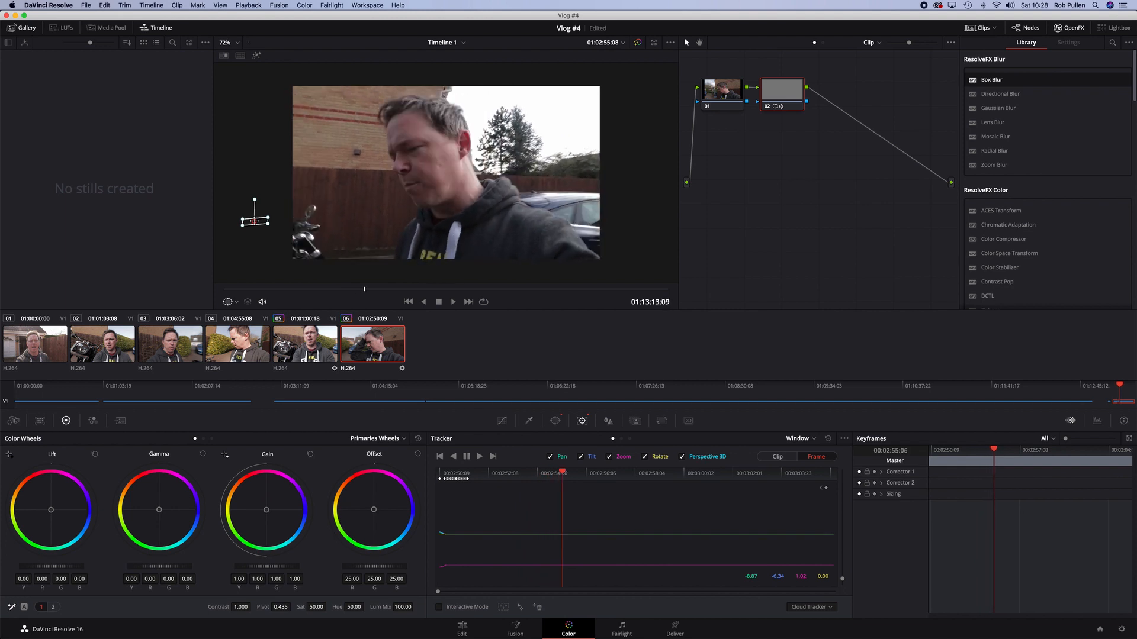
pyautogui.press('Right')
pyautogui.press('Right')
pyautogui.press('Right')
pyautogui.press('Right')
pyautogui.press('Right')
pyautogui.press('Right')
pyautogui.press('Right')
pyautogui.press('Right')
pyautogui.press('Right')
pyautogui.press('Right')
pyautogui.press('Right')
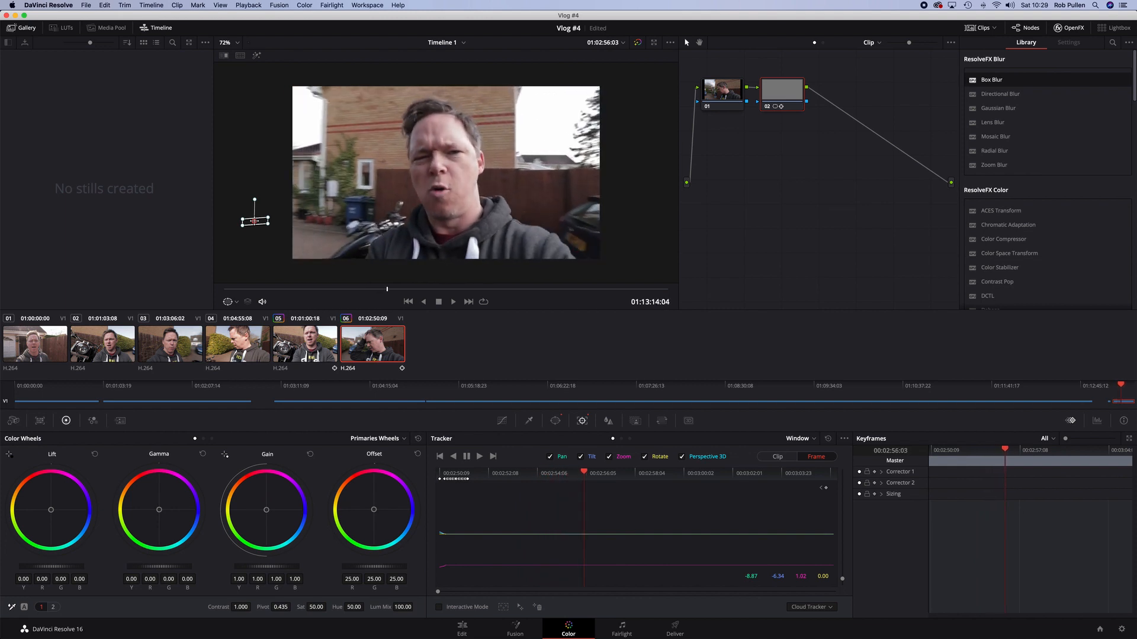
# Step forward frame by frame as the car re-enters the picture and move the window back onto its number plate
pyautogui.press('Right')
pyautogui.press('Right')
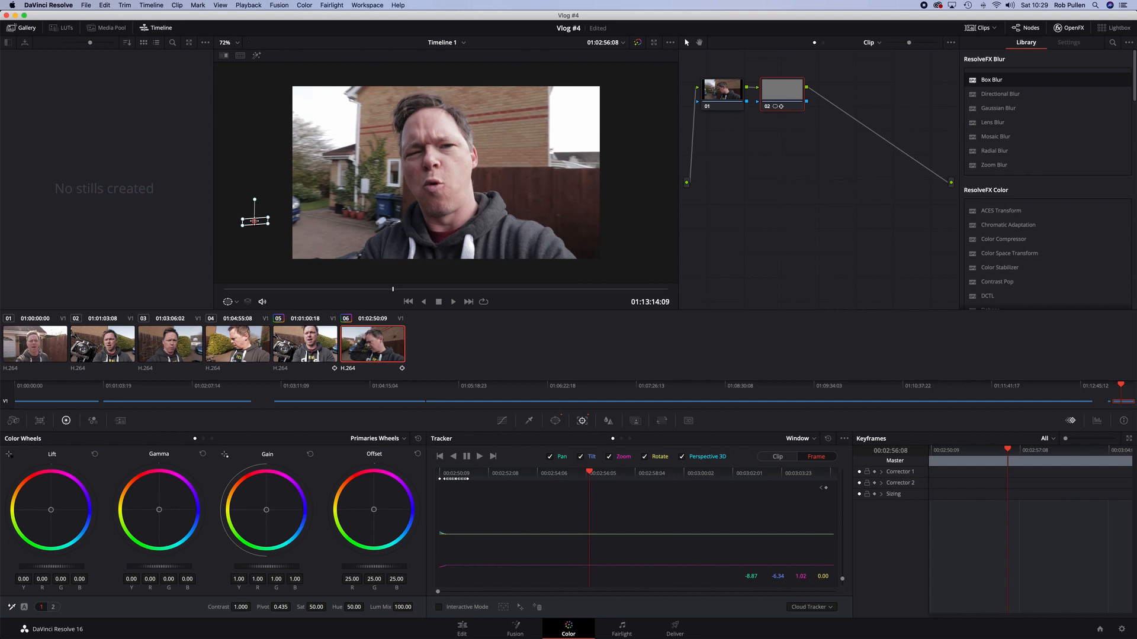
pyautogui.press('Right')
pyautogui.moveTo(254, 221); pyautogui.dragTo(290, 222)
pyautogui.press('Right')
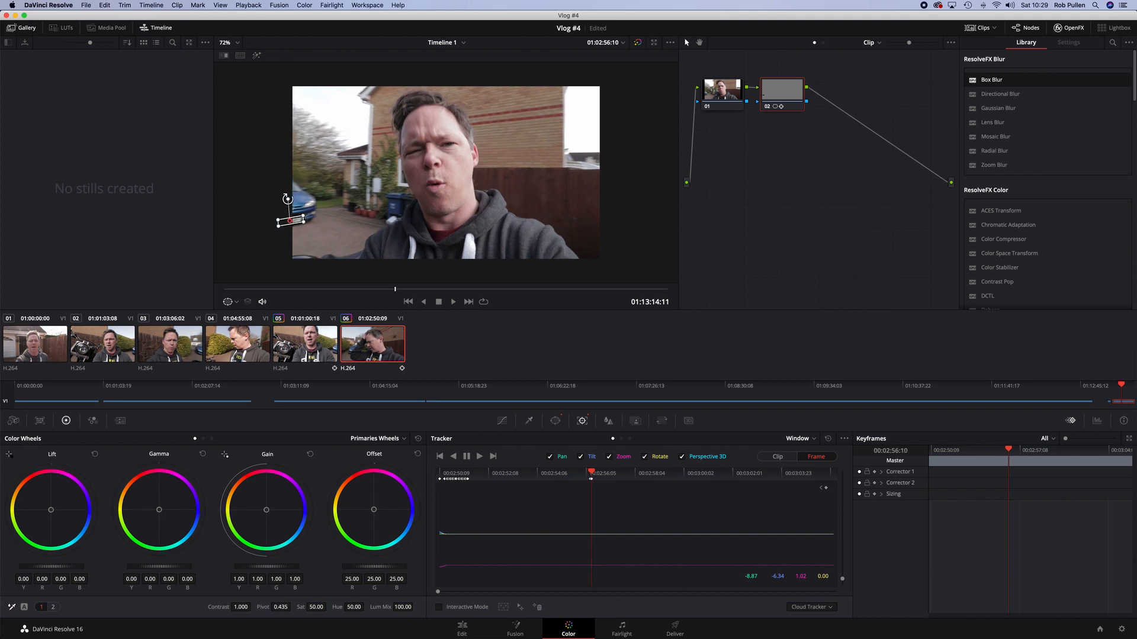
pyautogui.press('Right')
pyautogui.moveTo(289, 220); pyautogui.dragTo(295, 220)
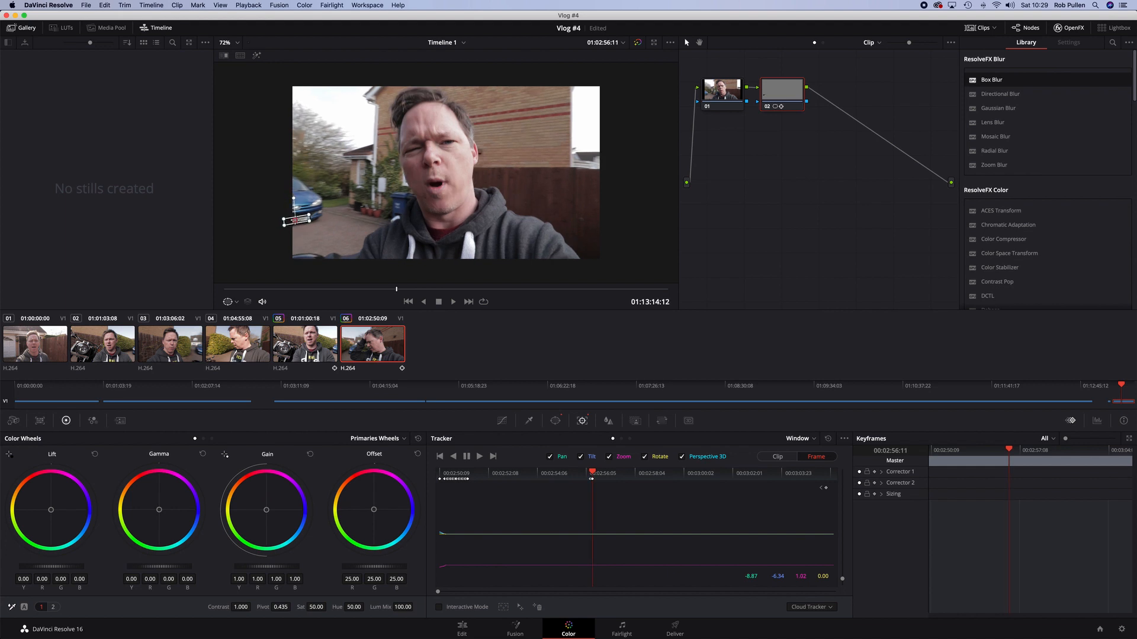
pyautogui.press('Right')
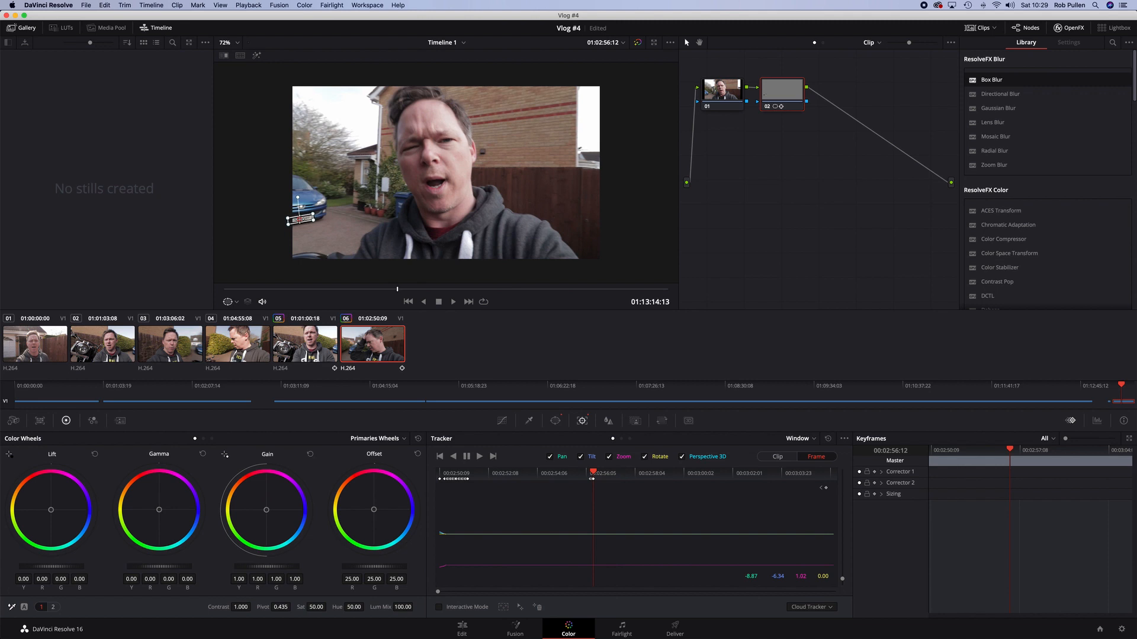
pyautogui.press('Right')
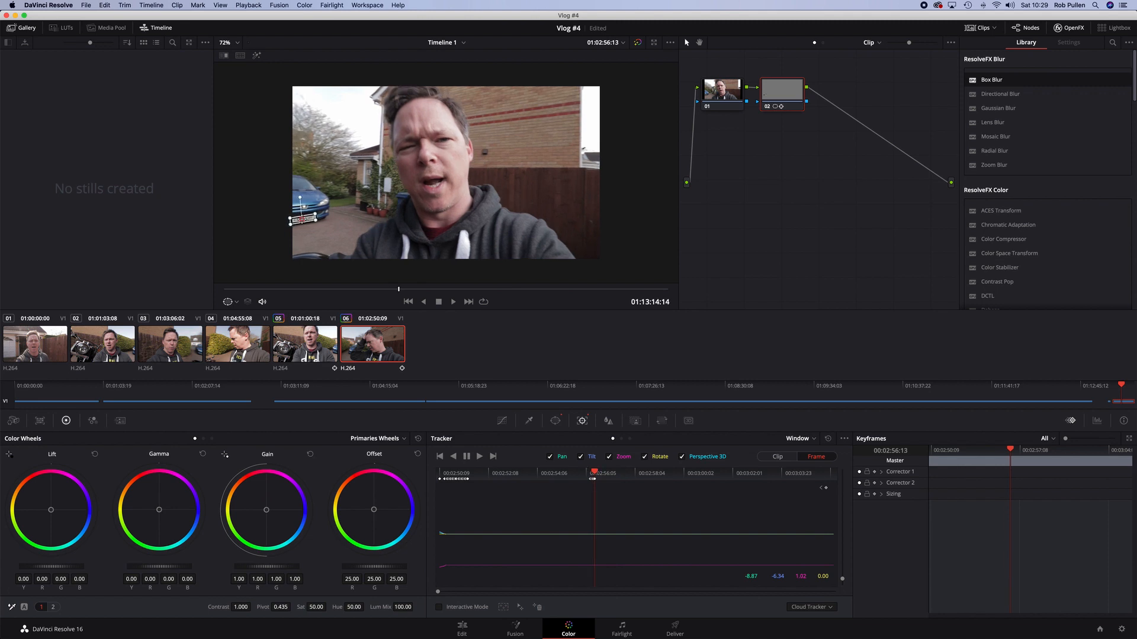
pyautogui.press('Right')
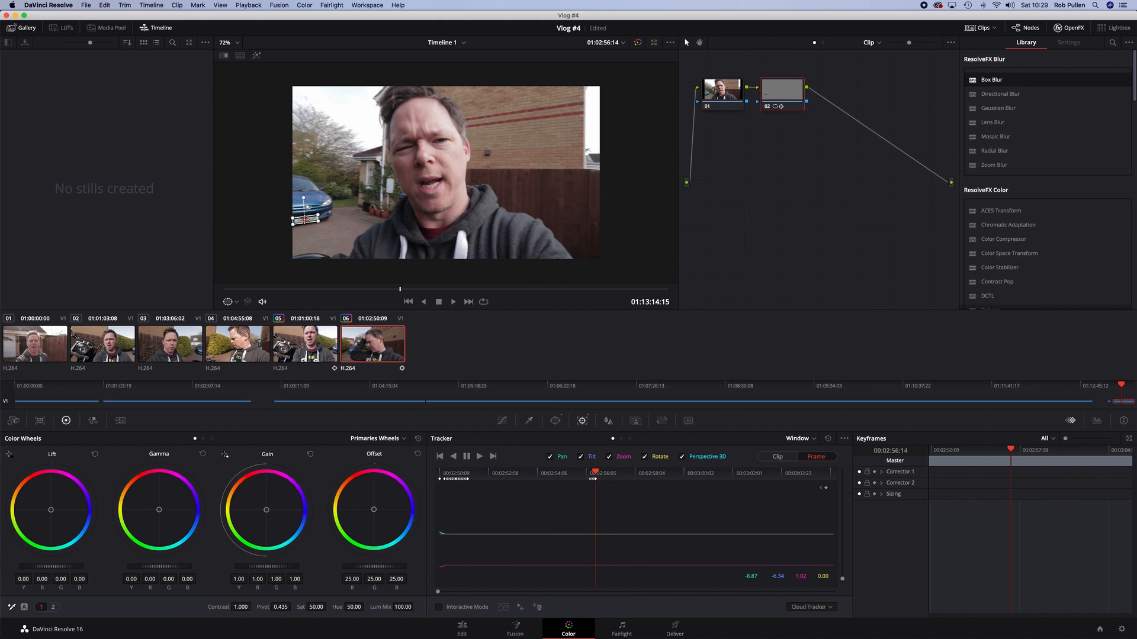
pyautogui.press('Right')
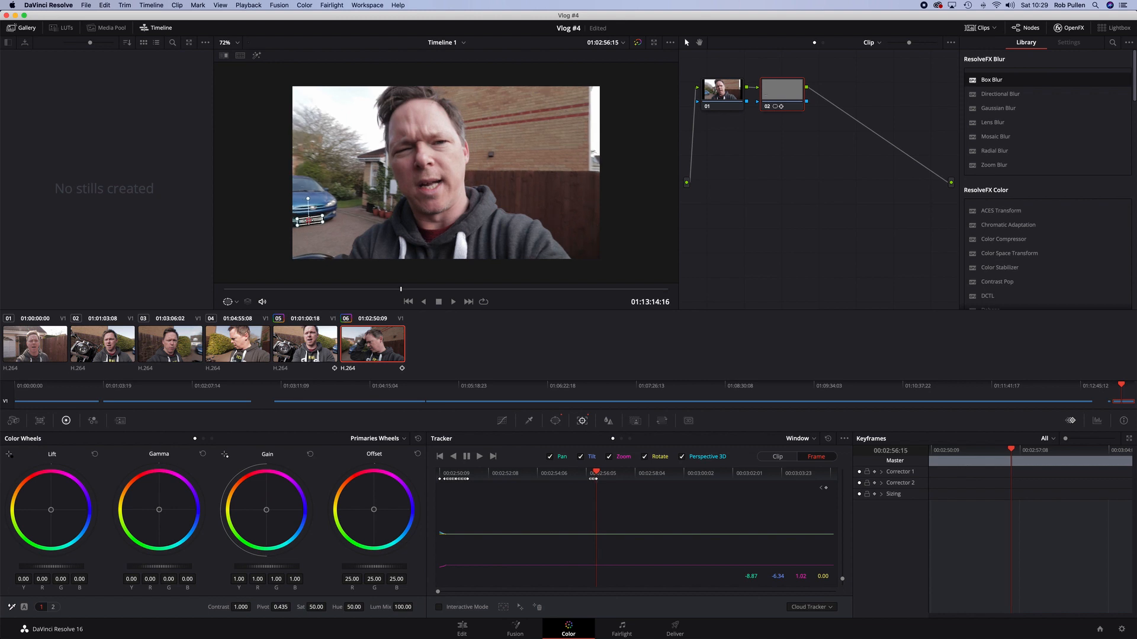
pyautogui.press('Right')
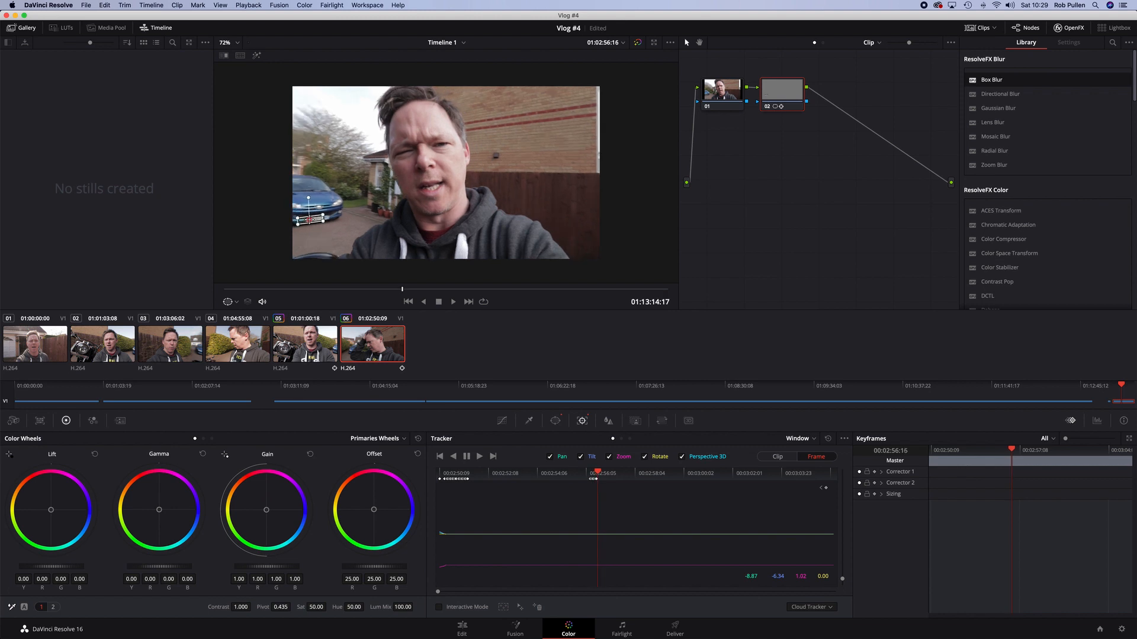
pyautogui.moveTo(312, 220); pyautogui.dragTo(314, 220)
pyautogui.press('Right')
pyautogui.moveTo(323, 219); pyautogui.dragTo(322, 218)
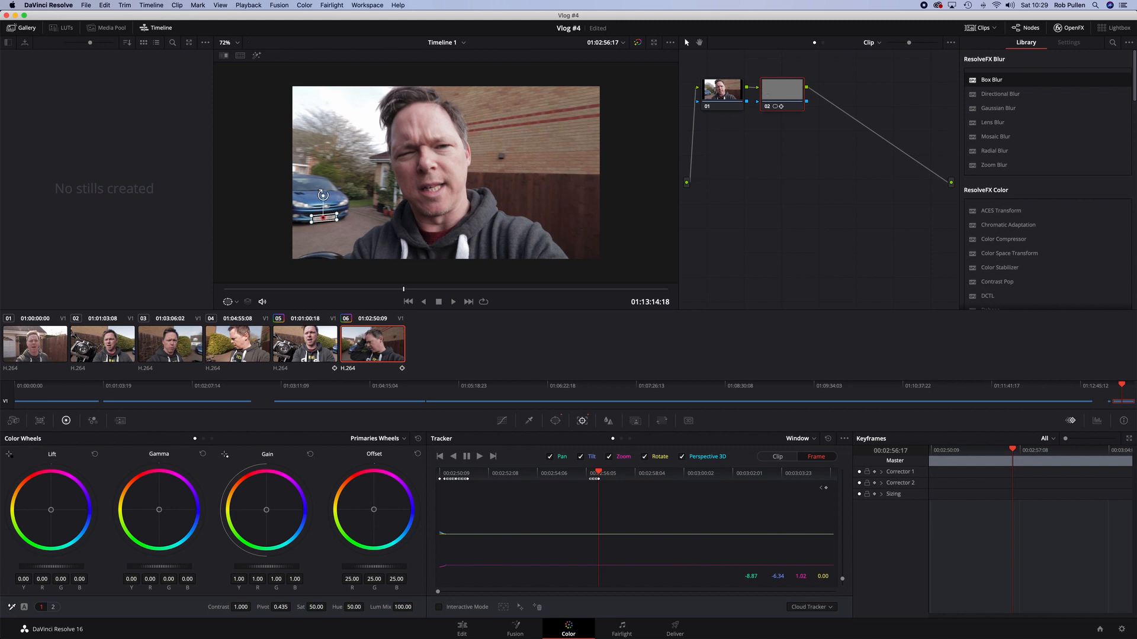
pyautogui.press('Right')
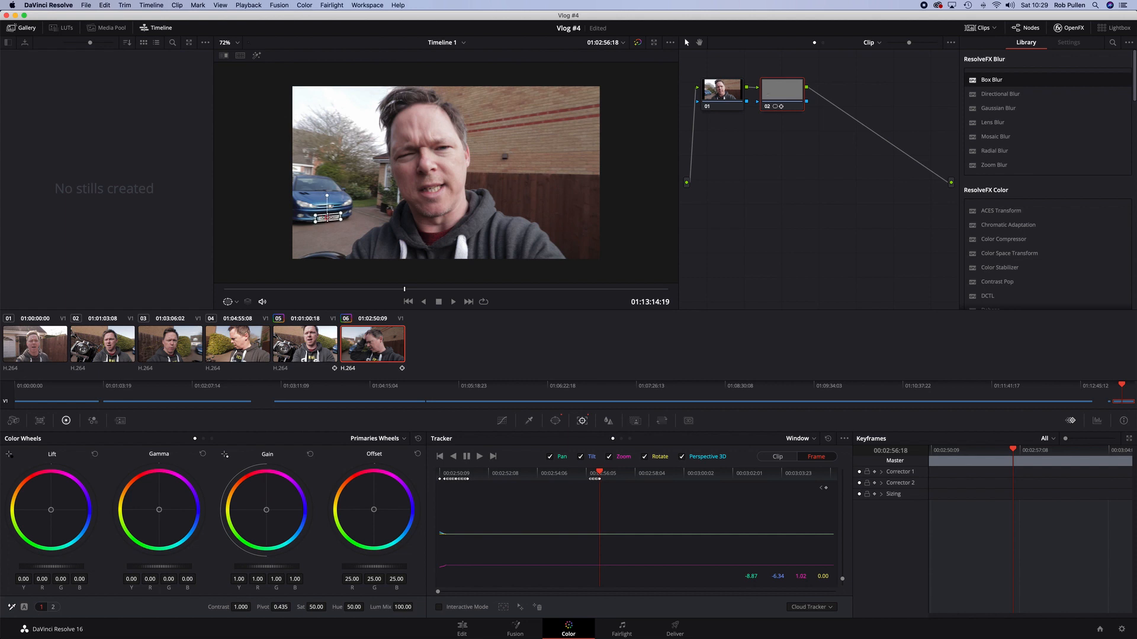
pyautogui.press('Right')
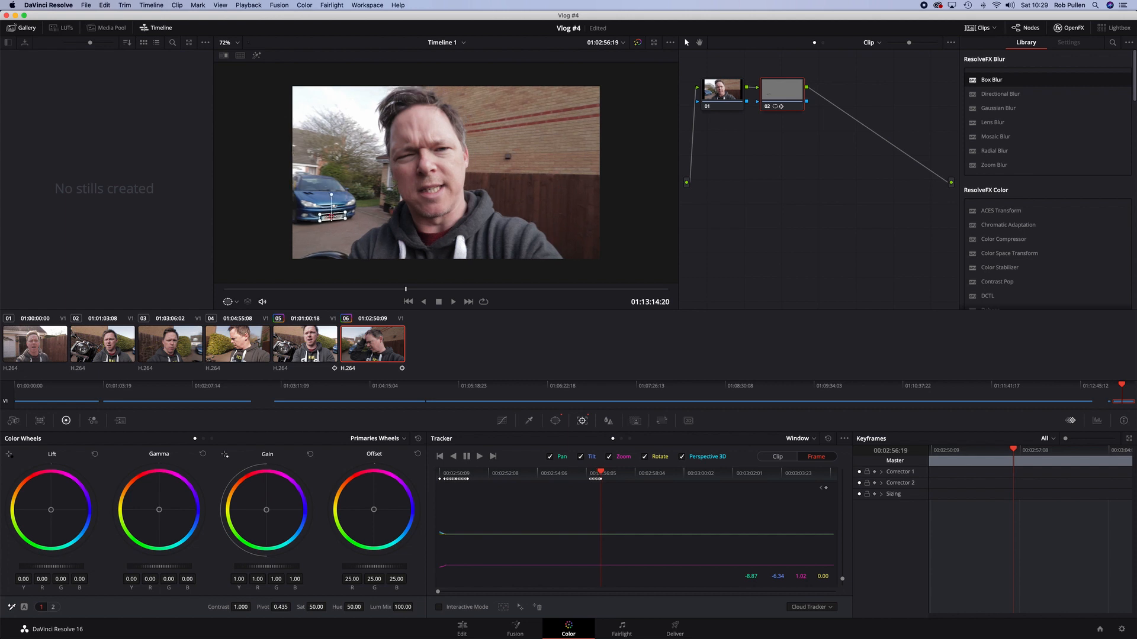
pyautogui.press('Right')
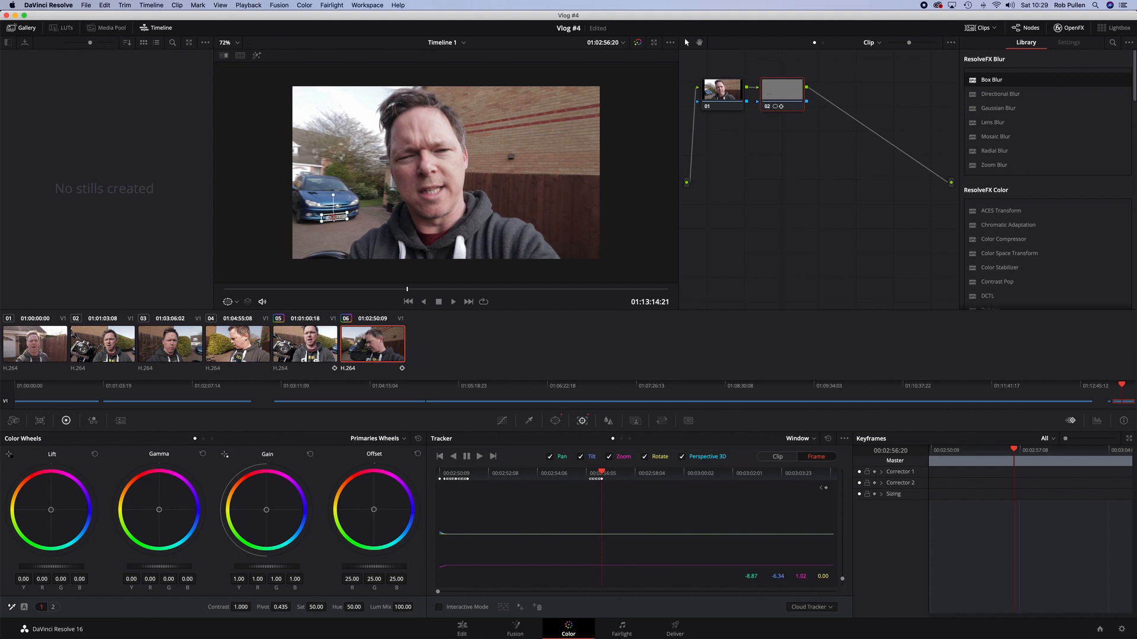
pyautogui.moveTo(335, 217); pyautogui.dragTo(335, 217)
pyautogui.press('Right')
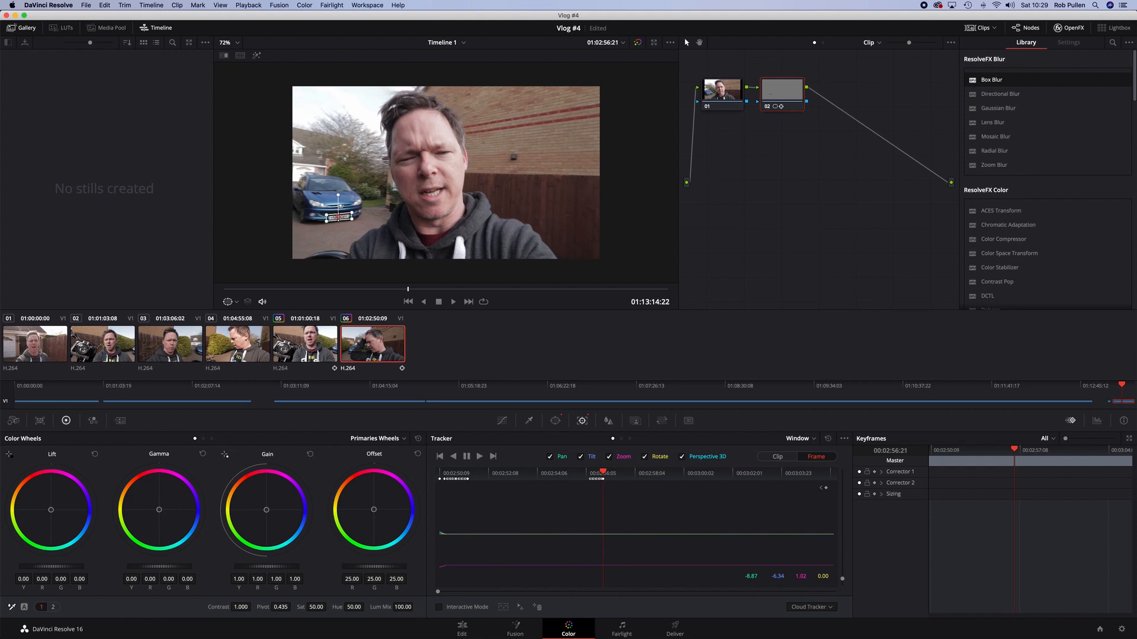
# Step forward through the following frames to check the window stays over the plate
pyautogui.press('Right')
pyautogui.press('Right')
pyautogui.press('Right')
pyautogui.press('Right')
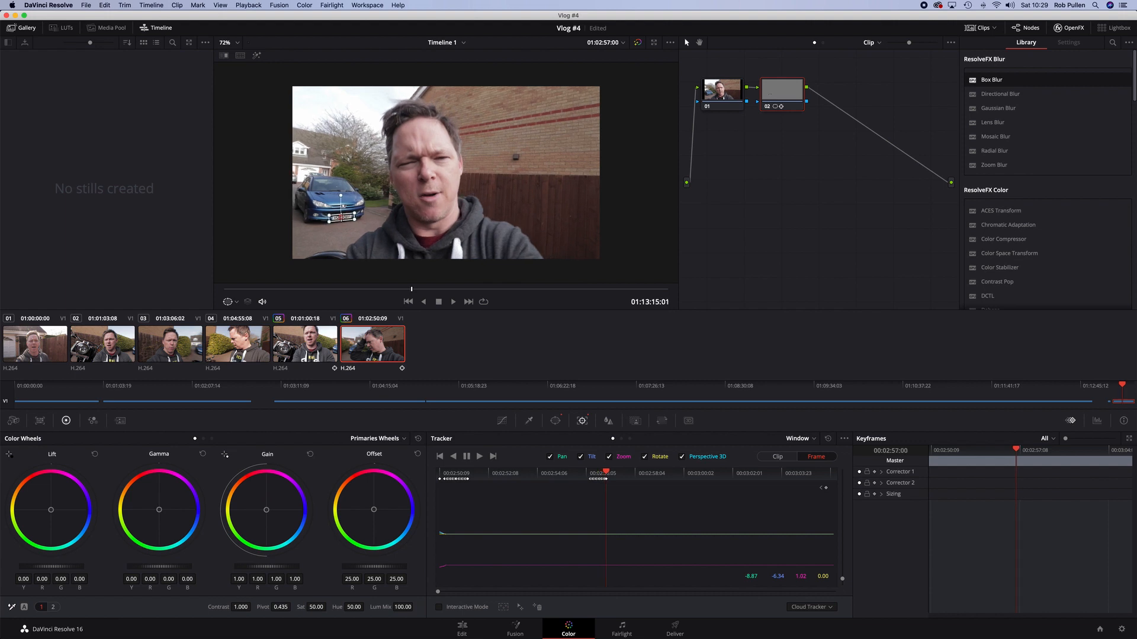
pyautogui.press('Right')
pyautogui.press('Right')
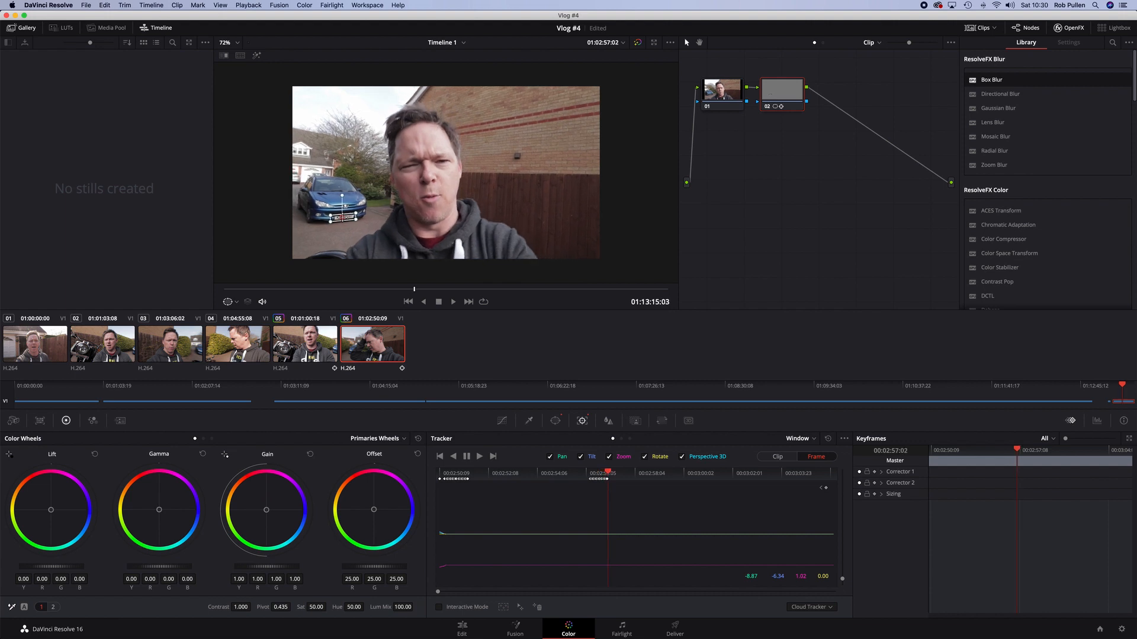
pyautogui.press('Right')
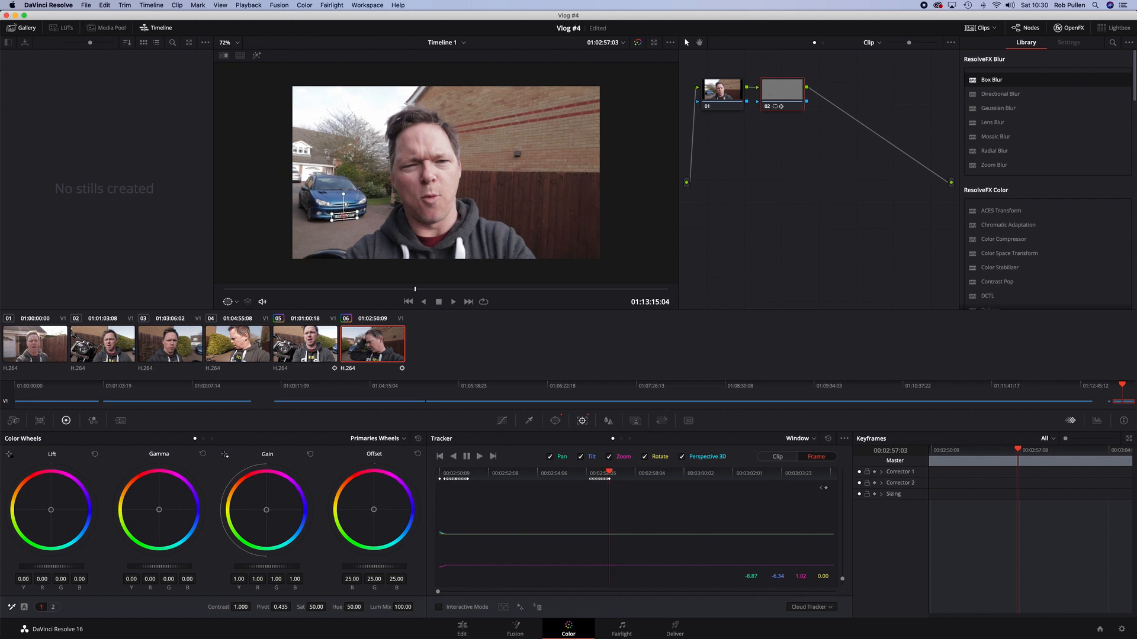
pyautogui.press('Right')
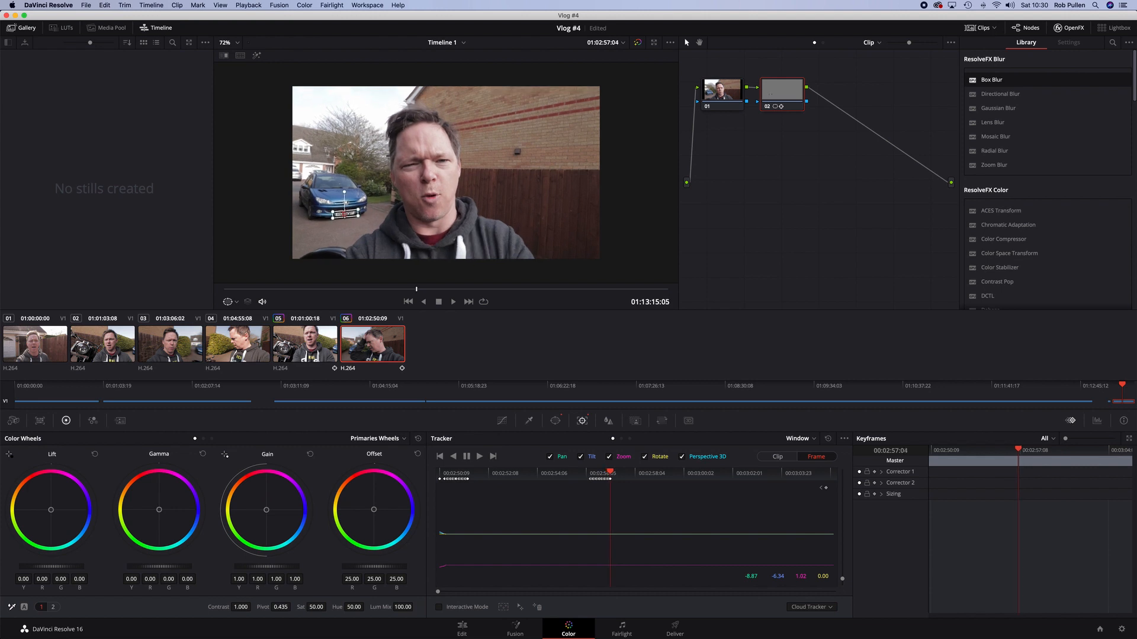
pyautogui.press('Right')
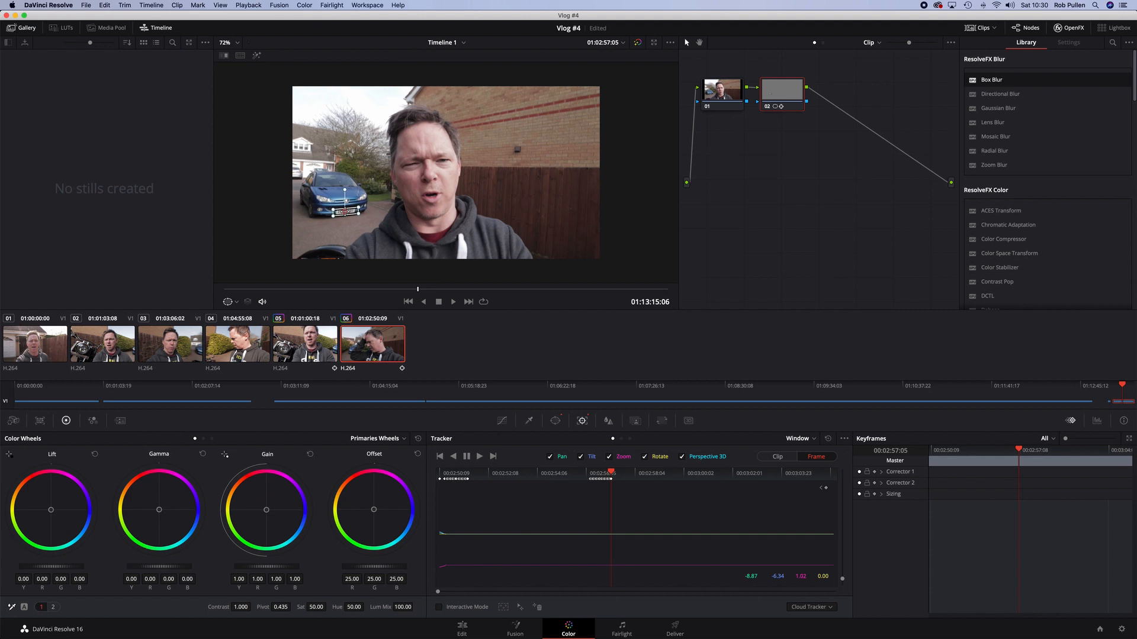
pyautogui.press('Right')
pyautogui.press('Right')
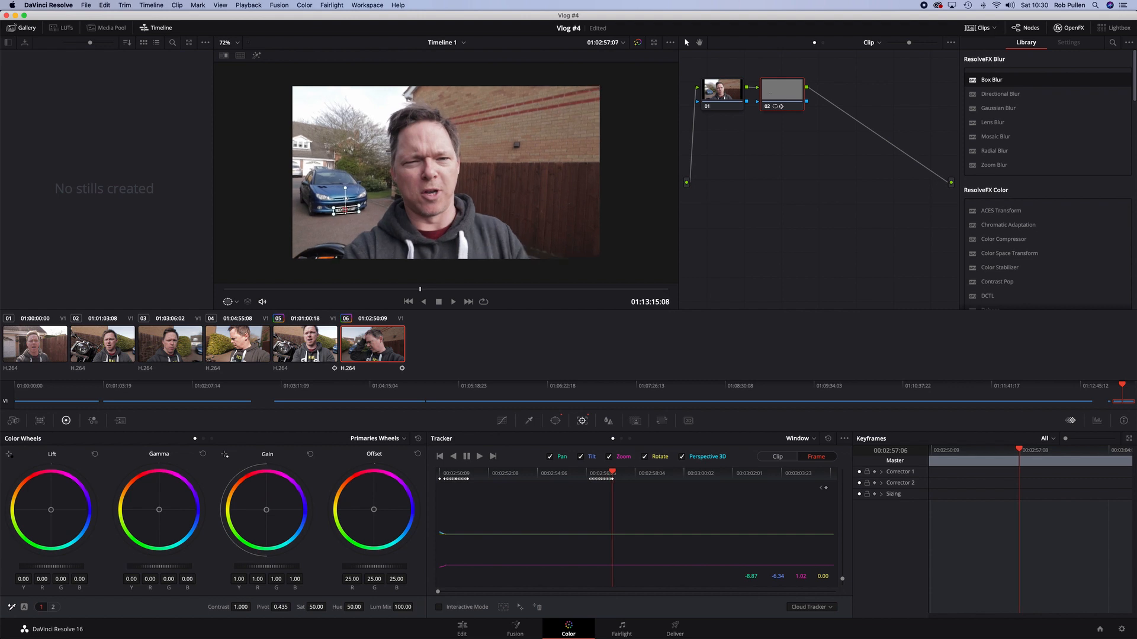
pyautogui.press('Right')
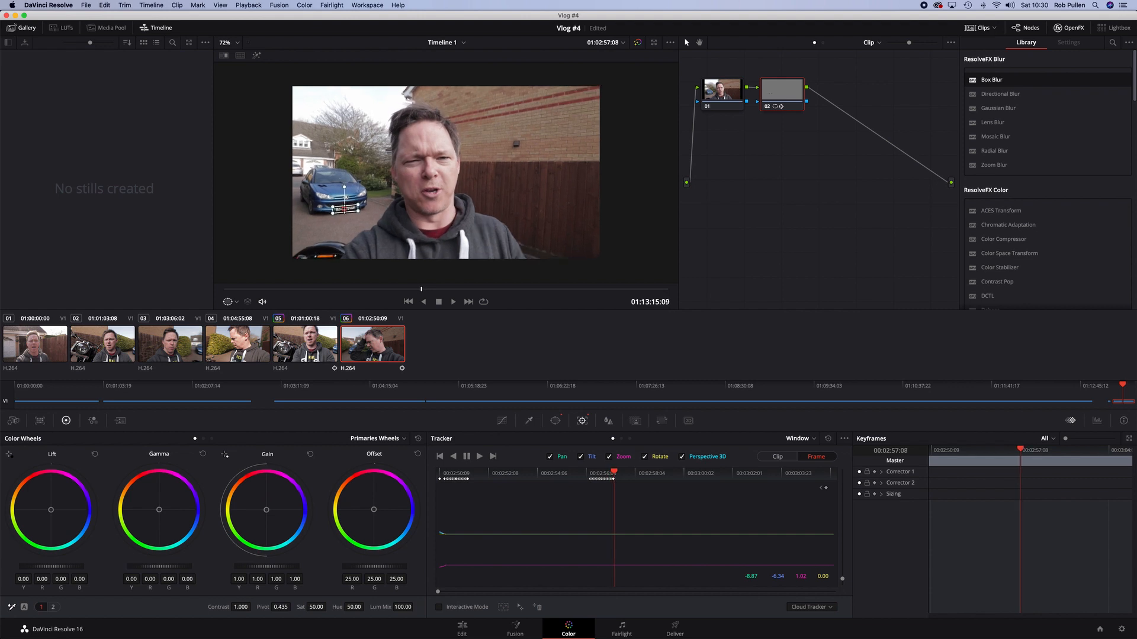
pyautogui.press('Right')
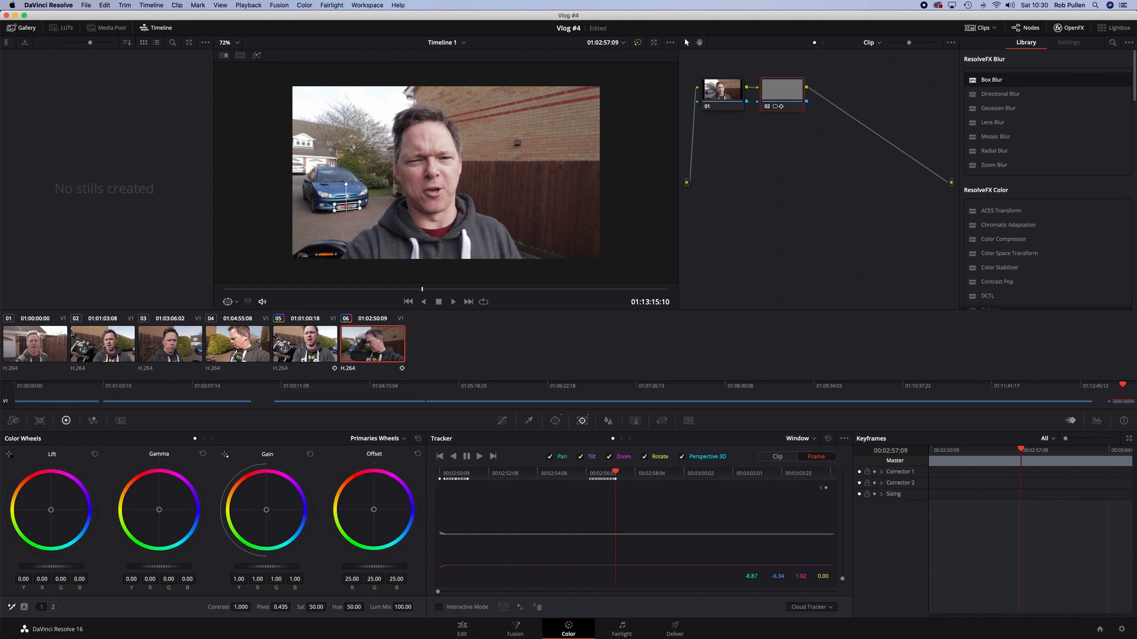
pyautogui.press('Right')
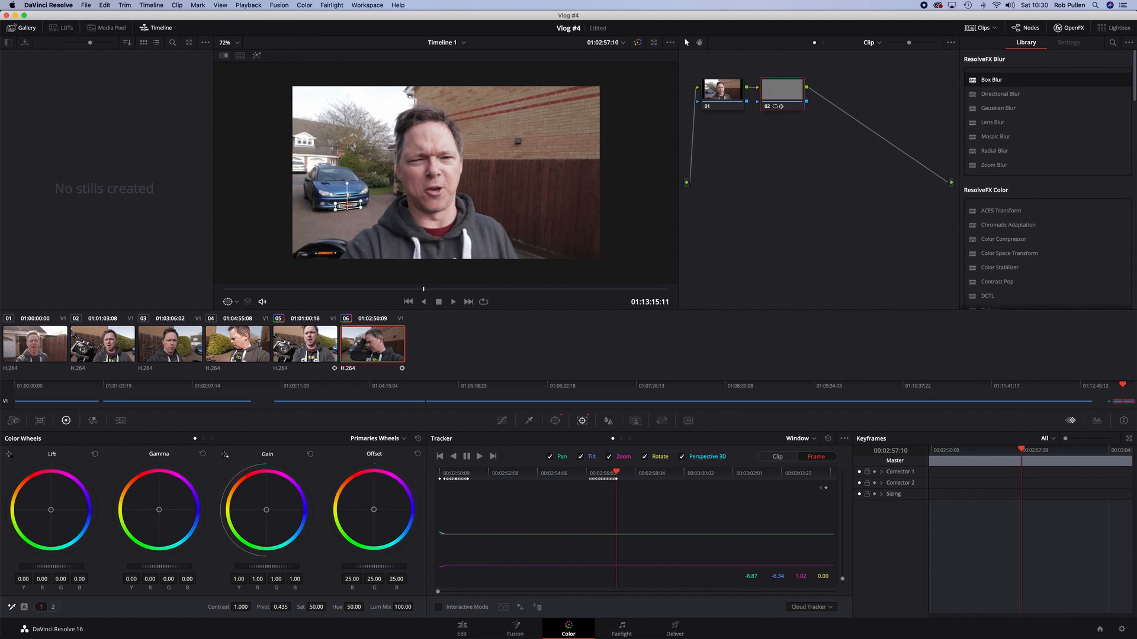
pyautogui.press('Right')
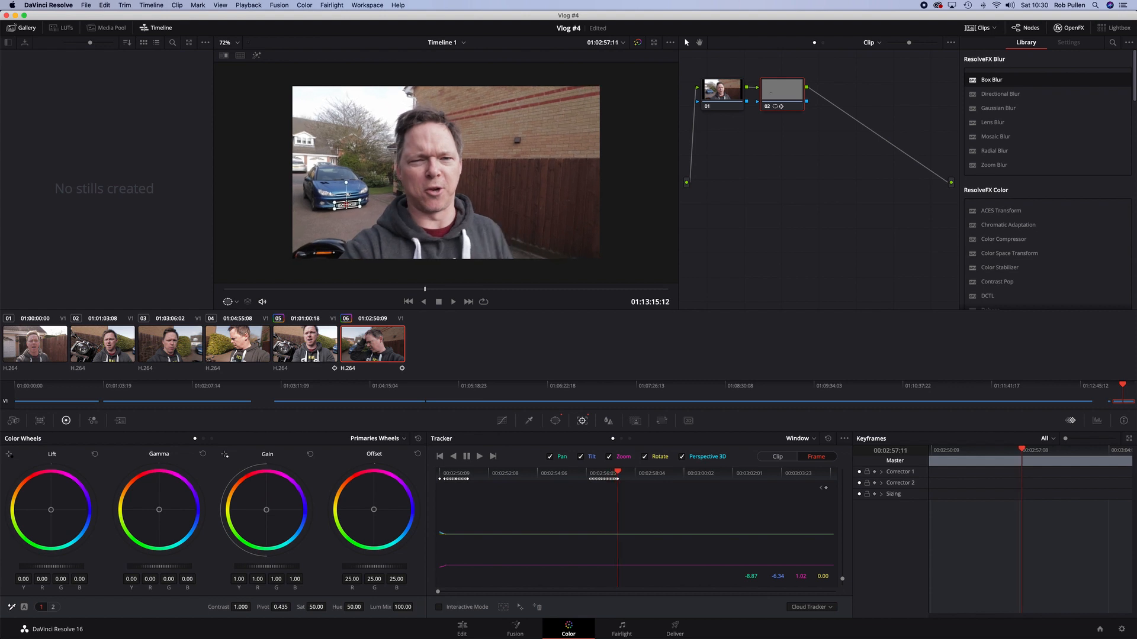
pyautogui.press('Right')
pyautogui.press('Right')
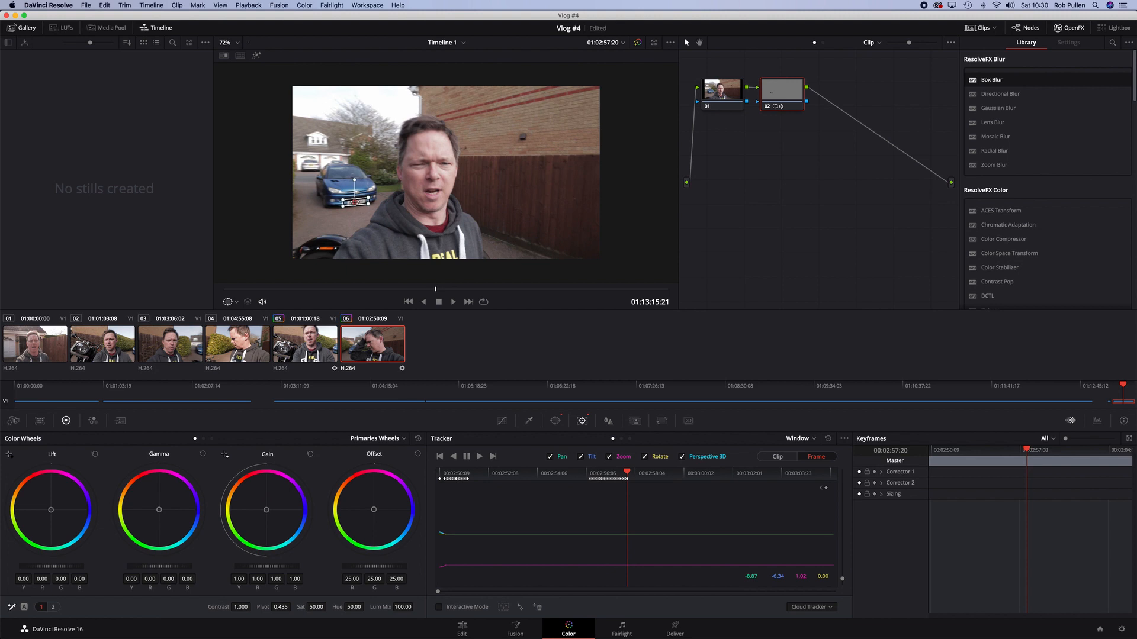
pyautogui.press('Right')
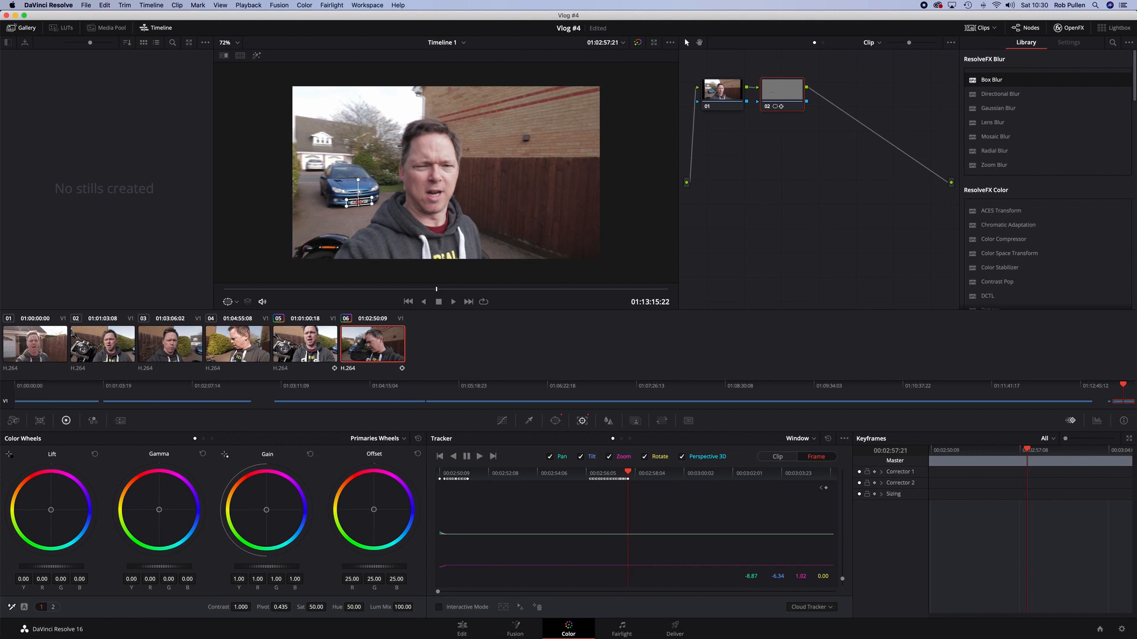
pyautogui.press('Right')
pyautogui.press('Right')
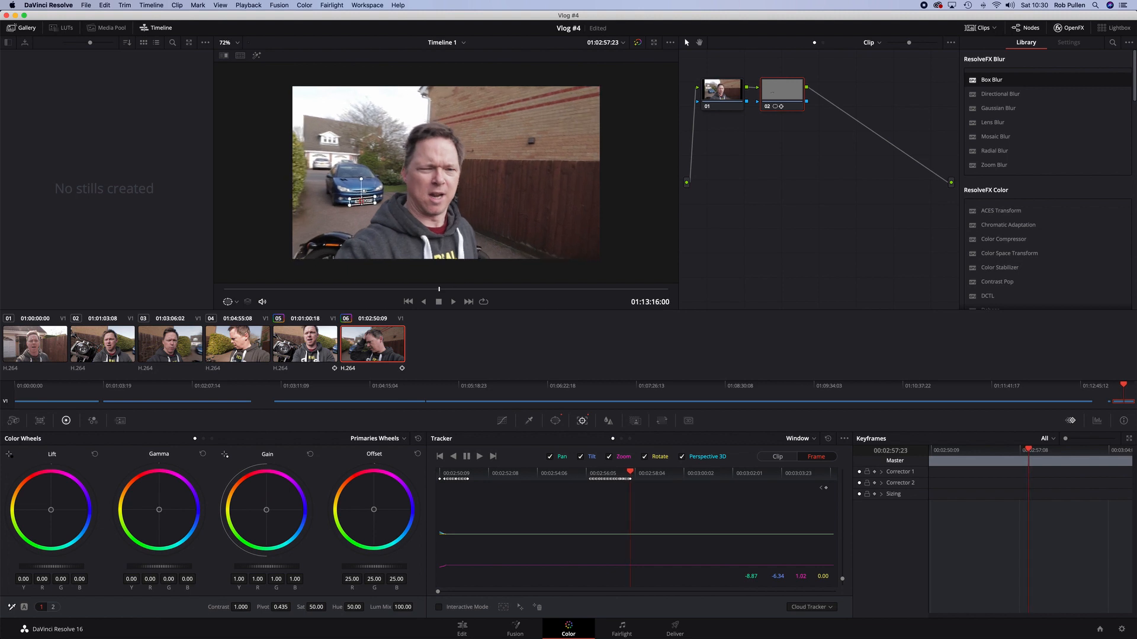
pyautogui.press('Right')
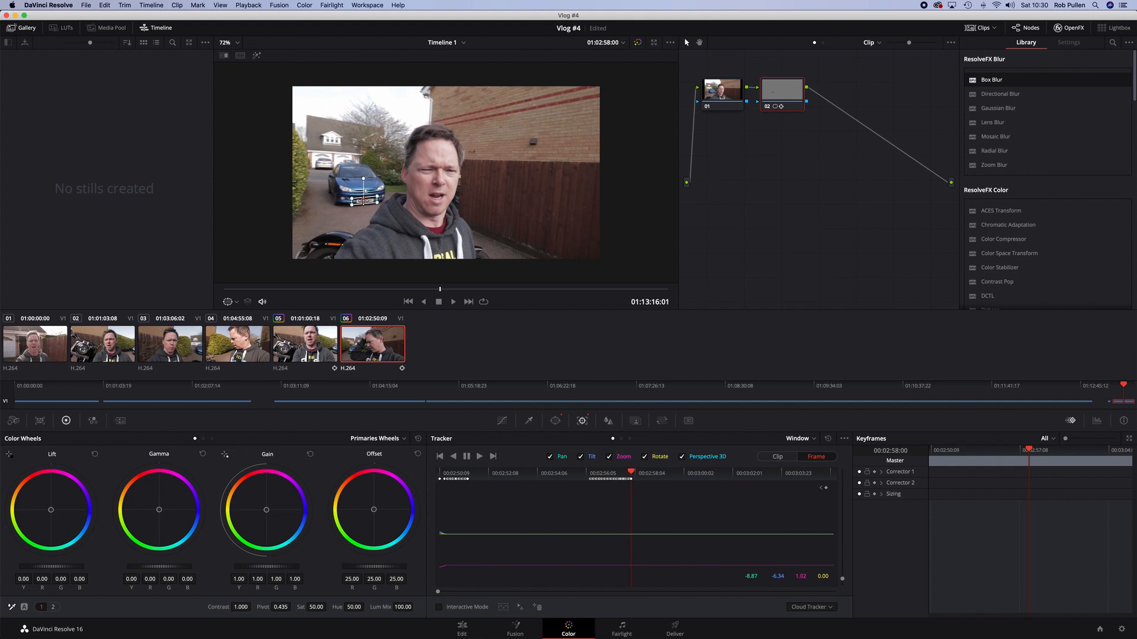
# Zoom into the viewer to about 130% and keep stepping forward, nudging the window onto the plate each frame
pyautogui.scroll(5, 344, 212)
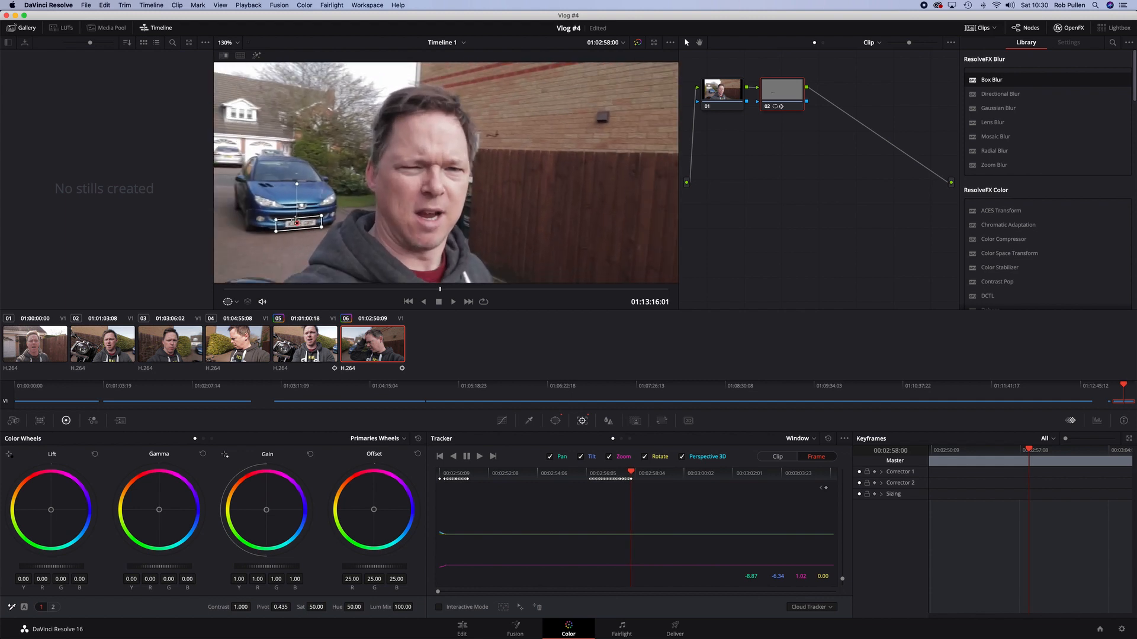
pyautogui.press('Right')
pyautogui.moveTo(297, 223); pyautogui.dragTo(305, 222)
pyautogui.press('Right')
pyautogui.press('Right')
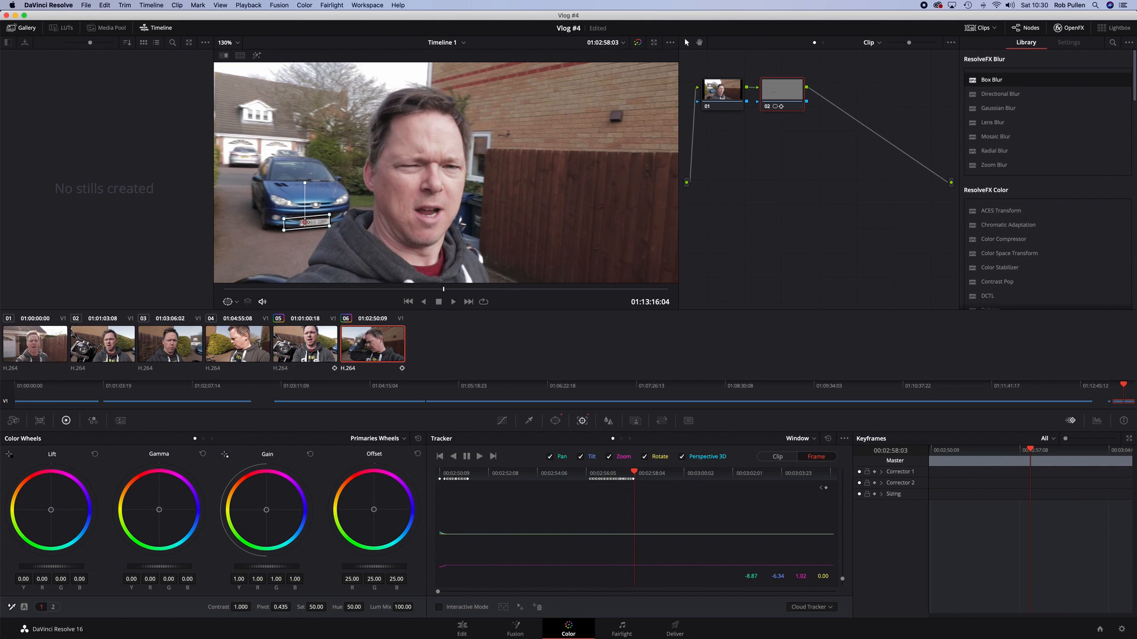
pyautogui.moveTo(305, 223); pyautogui.dragTo(337, 227)
pyautogui.press('Right')
pyautogui.moveTo(313, 222); pyautogui.dragTo(317, 221)
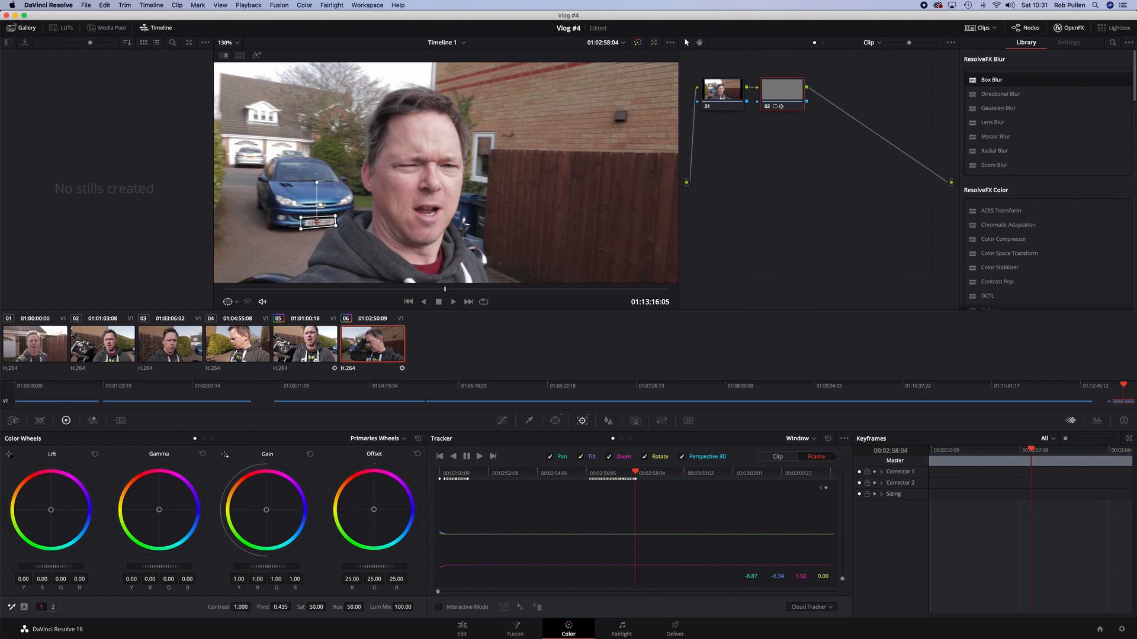
pyautogui.press('Right')
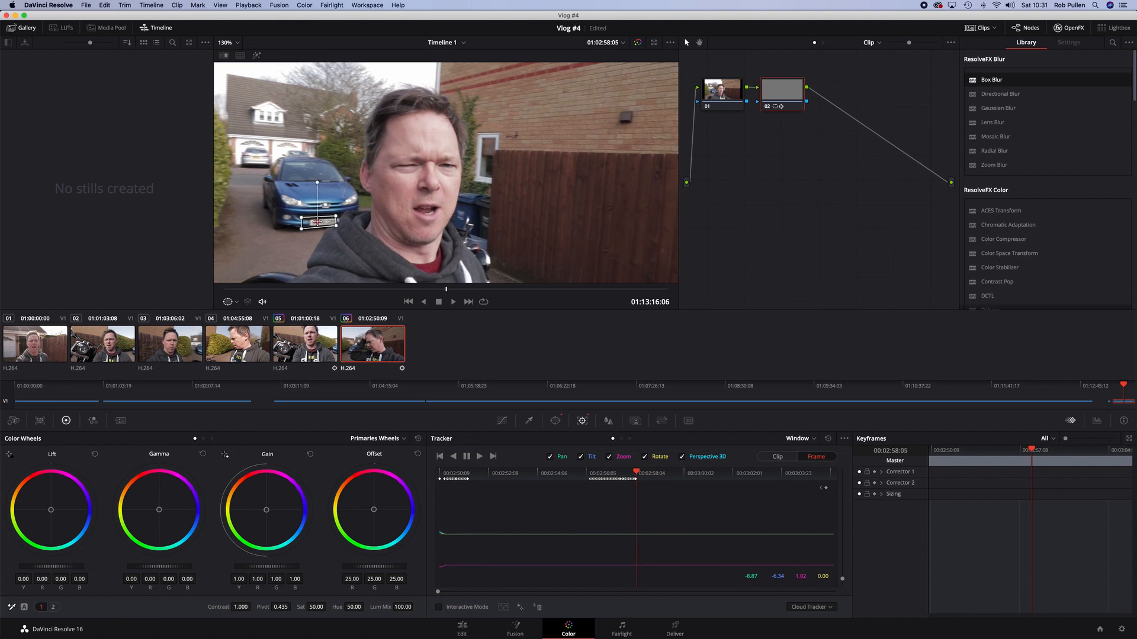
pyautogui.moveTo(318, 221)
pyautogui.mouseDown()
pyautogui.moveTo(342, 222)
pyautogui.moveTo(335, 230)
pyautogui.mouseUp()
pyautogui.press('Right')
pyautogui.moveTo(333, 224)
pyautogui.mouseDown()
pyautogui.moveTo(354, 217)
pyautogui.moveTo(337, 221)
pyautogui.mouseUp()
pyautogui.press('Right')
pyautogui.press('Right')
pyautogui.press('Right')
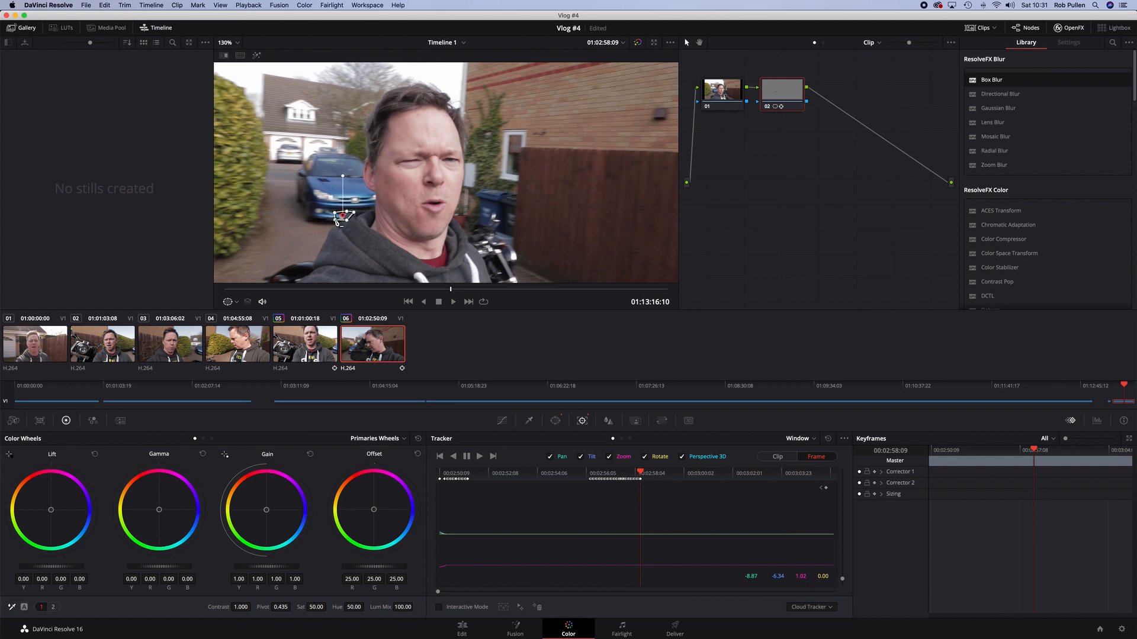
# Step forward frame by frame, nudging the window to keep it over the number plate as the head passes in front
pyautogui.press('Right')
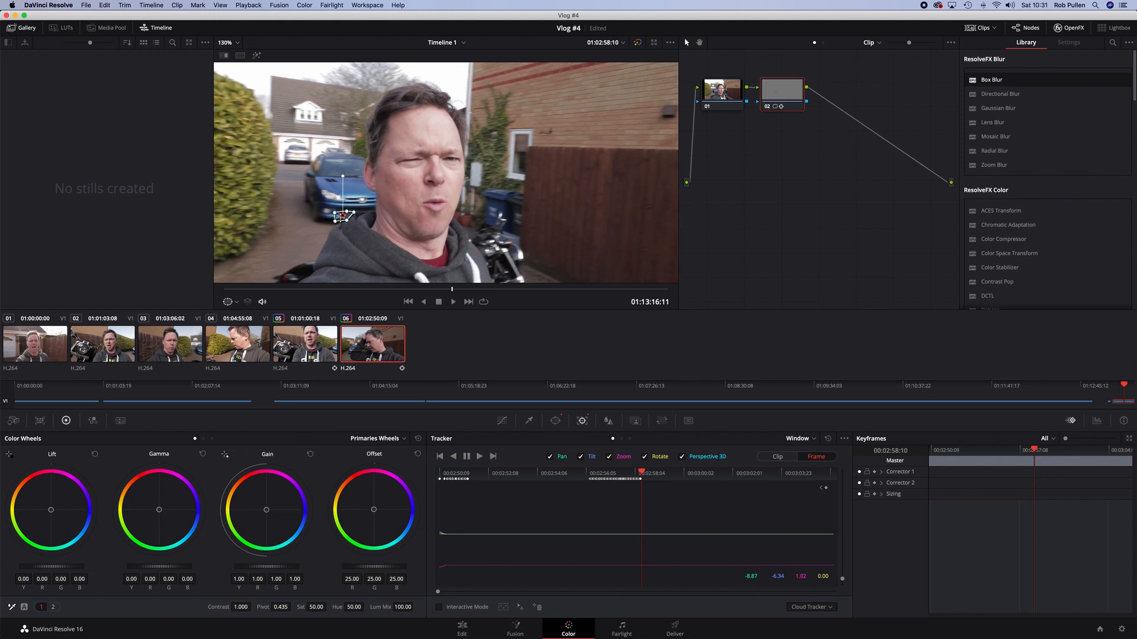
pyautogui.moveTo(340, 216); pyautogui.dragTo(359, 222)
pyautogui.press('Right')
pyautogui.press('Right')
pyautogui.press('Right')
pyautogui.press('Right')
pyautogui.press('Right')
pyautogui.press('Right')
pyautogui.press('Right')
pyautogui.press('Right')
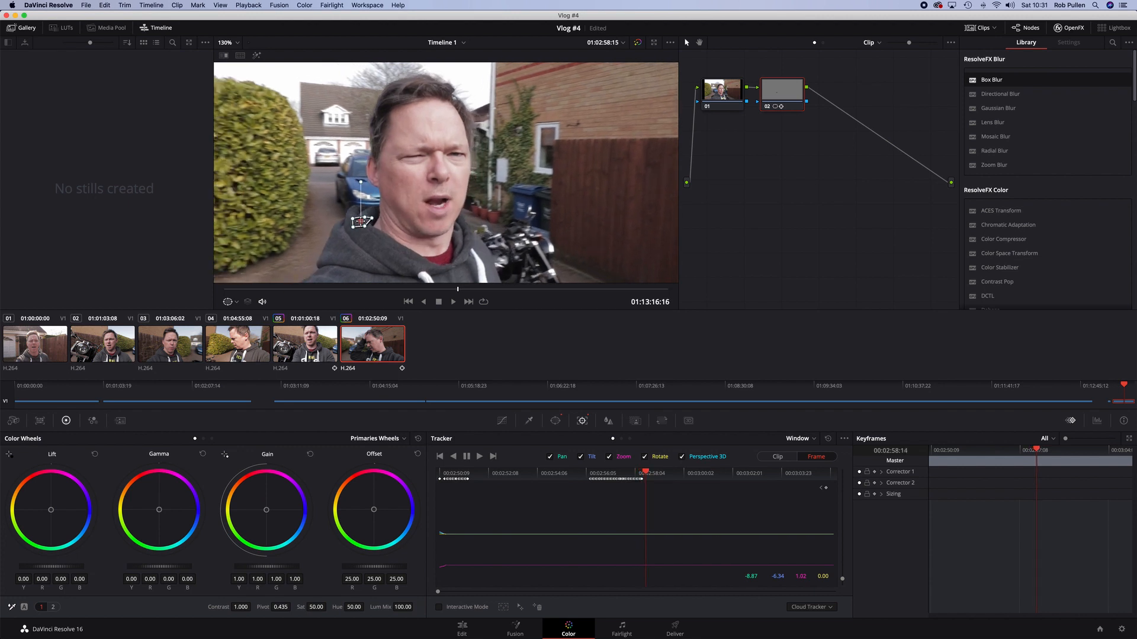
pyautogui.press('Right')
pyautogui.press('Right')
pyautogui.press('Right')
pyautogui.press('Right')
pyautogui.press('Right')
pyautogui.press('Right')
pyautogui.press('Right')
pyautogui.press('Right')
pyautogui.press('Right')
pyautogui.press('Right')
pyautogui.press('Right')
pyautogui.press('Right')
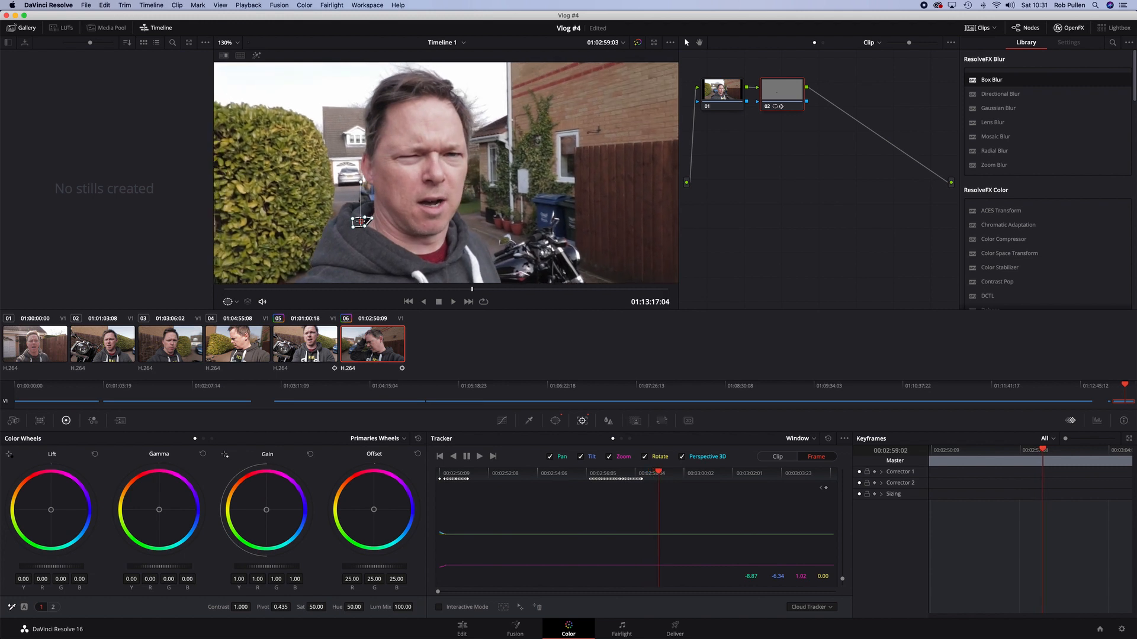
pyautogui.press('Right')
pyautogui.press('Right')
pyautogui.press('Right')
pyautogui.press('Right')
pyautogui.press('Right')
pyautogui.press('Right')
pyautogui.press('Right')
pyautogui.press('Right')
pyautogui.press('Right')
pyautogui.press('Right')
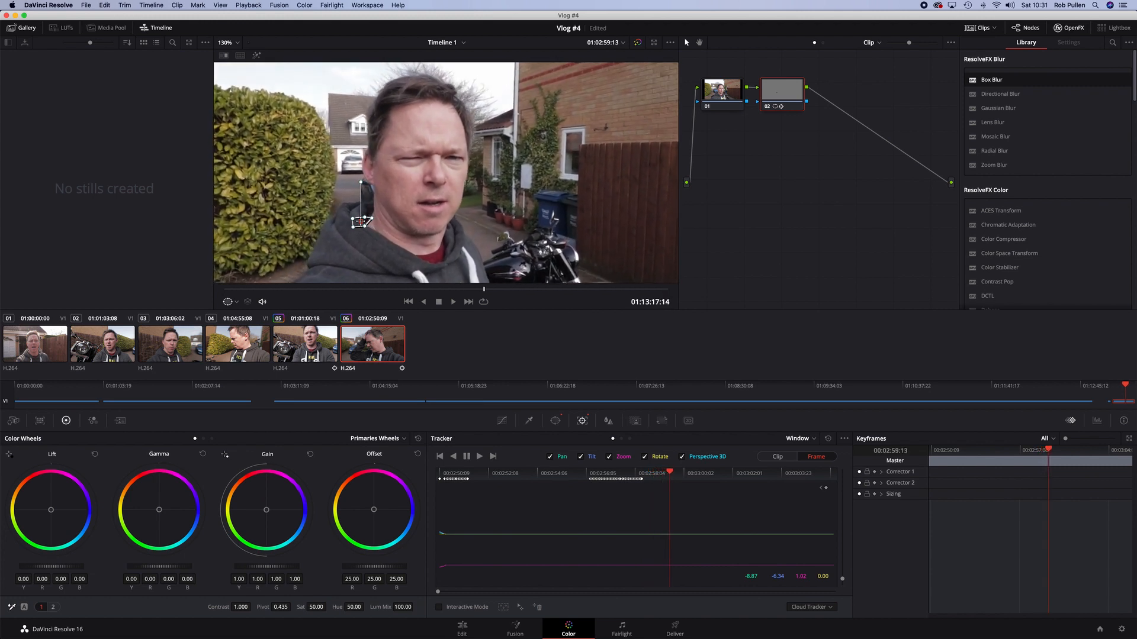
pyautogui.press('Right')
pyautogui.press('Right')
pyautogui.press('Right')
pyautogui.press('Right')
pyautogui.press('Right')
pyautogui.press('Right')
pyautogui.press('Right')
pyautogui.press('Right')
pyautogui.press('Right')
pyautogui.press('Right')
pyautogui.press('Right')
pyautogui.press('Right')
pyautogui.press('Right')
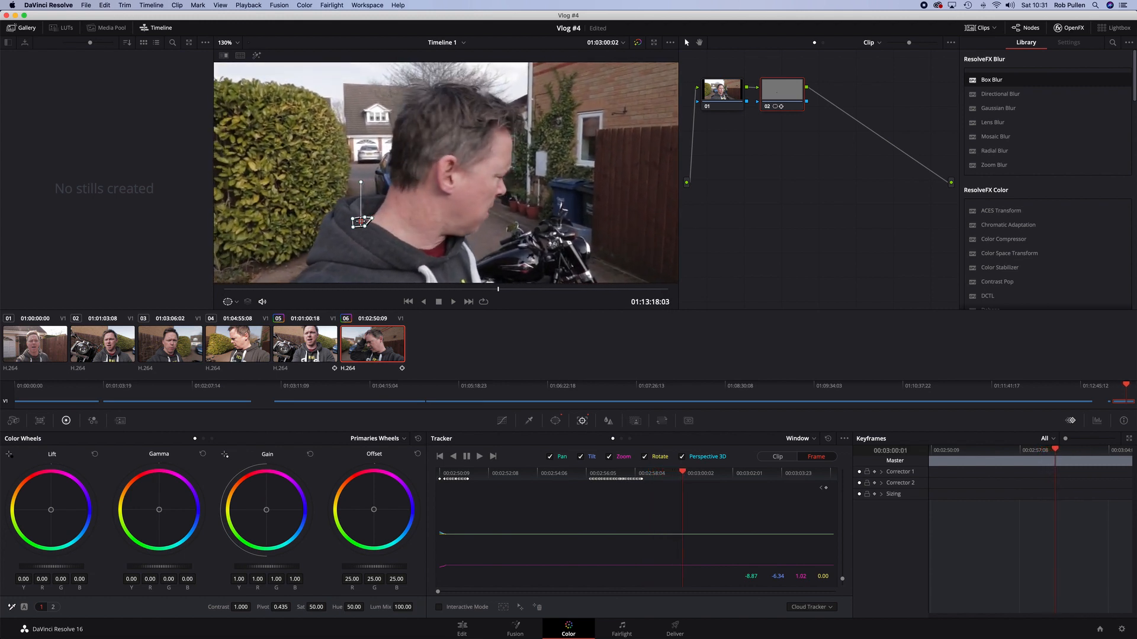
pyautogui.press('Right')
pyautogui.press('Right')
pyautogui.press('Right')
pyautogui.press('Right')
pyautogui.press('Right')
pyautogui.press('Right')
pyautogui.press('Right')
# Move the window right onto the plate as it reappears beside the head, adjusting its position frame by frame
pyautogui.moveTo(371, 220); pyautogui.dragTo(471, 221)
pyautogui.press('Right')
pyautogui.press('Right')
pyautogui.press('Right')
pyautogui.press('Right')
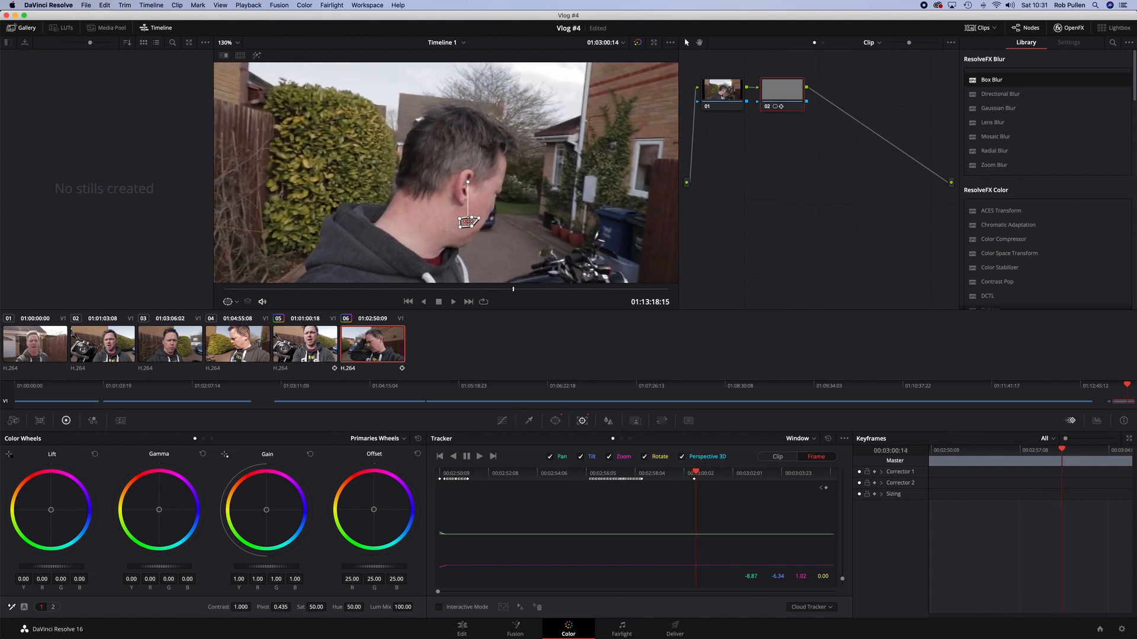
pyautogui.press('Right')
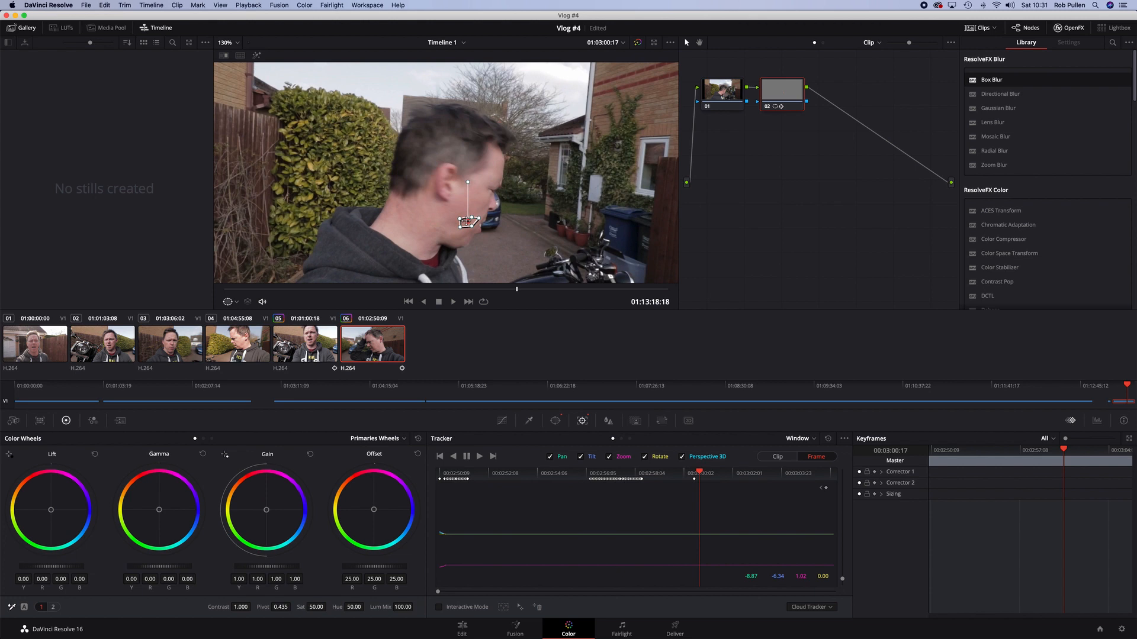
pyautogui.press('Right')
pyautogui.moveTo(473, 226); pyautogui.dragTo(475, 226)
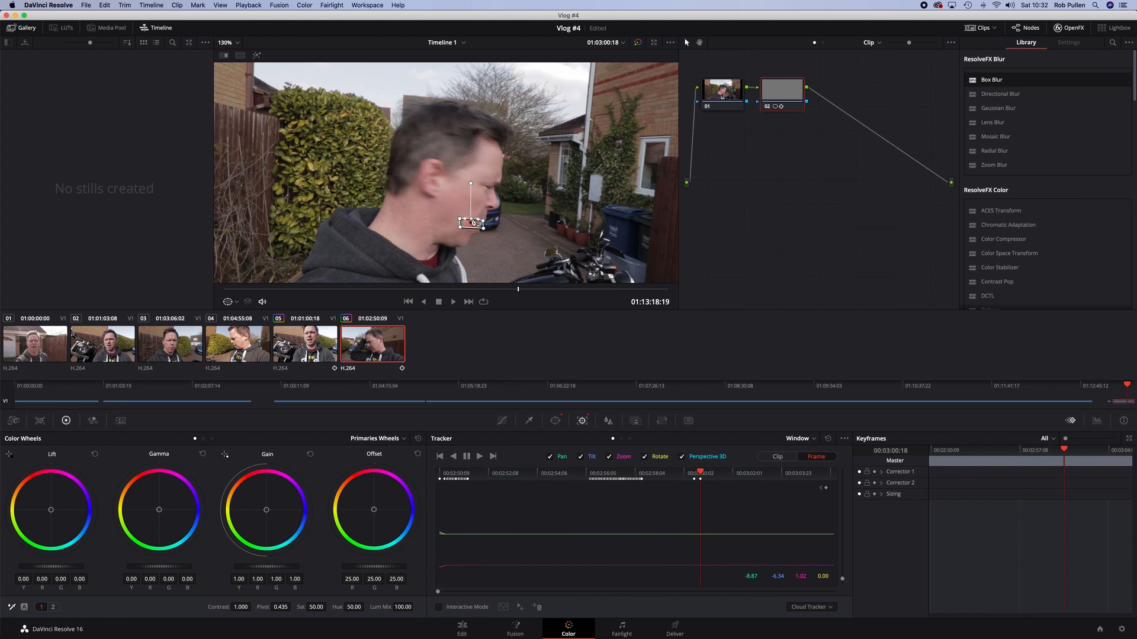
pyautogui.moveTo(462, 223); pyautogui.dragTo(472, 224)
pyautogui.press('Right')
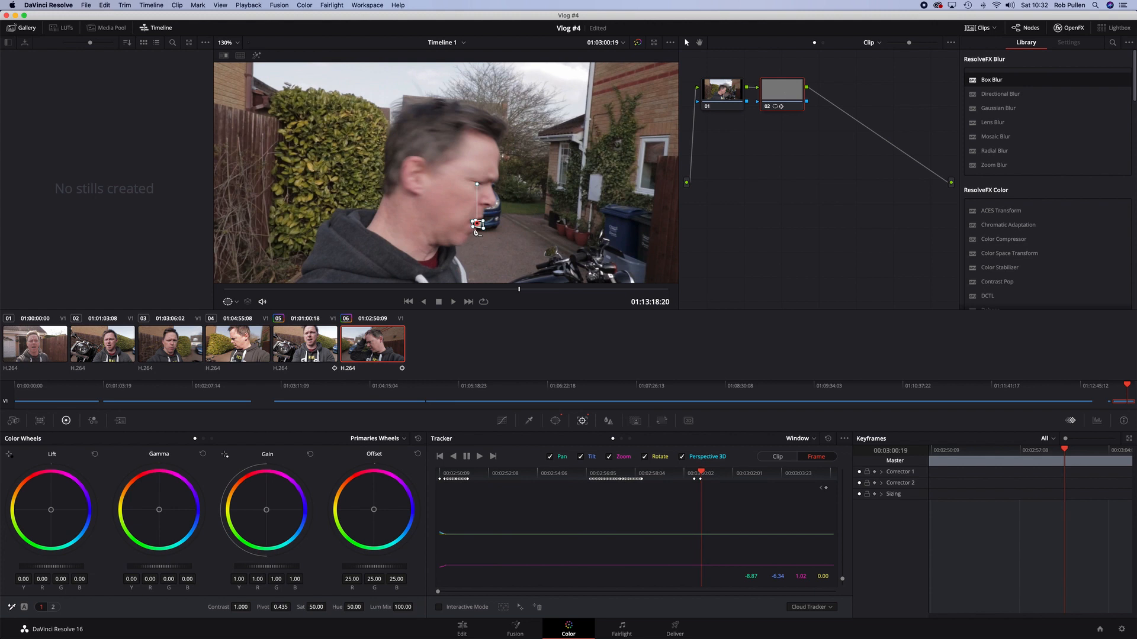
pyautogui.press('Right')
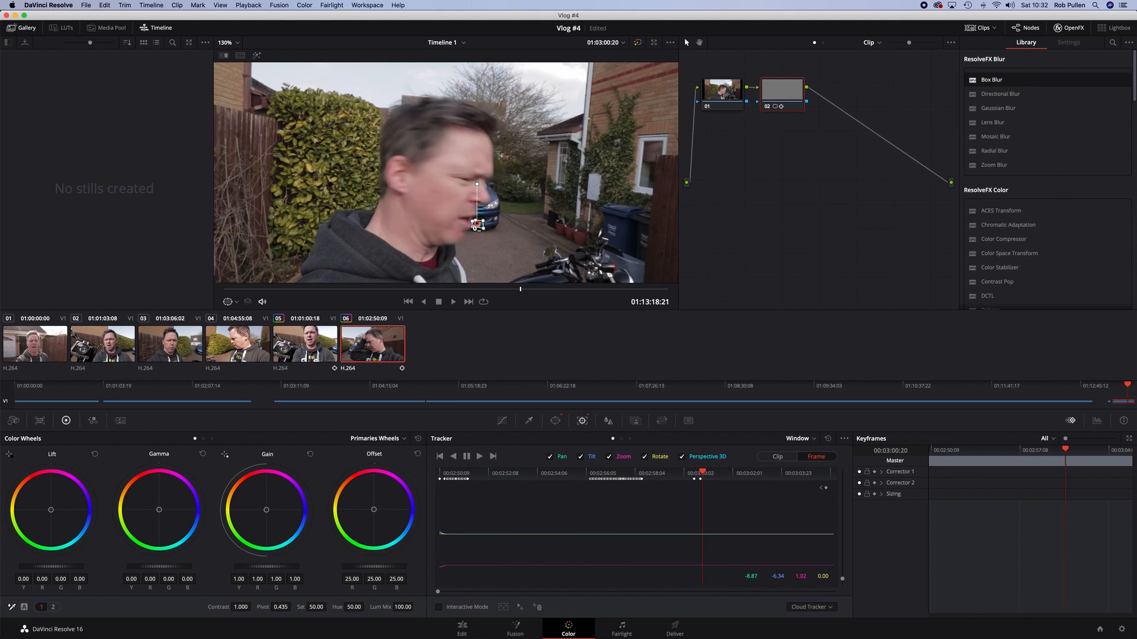
pyautogui.moveTo(473, 225); pyautogui.dragTo(473, 224)
pyautogui.press('Right')
# Keep advancing frames, shifting the window slightly left each time to follow the plate
pyautogui.moveTo(472, 225); pyautogui.dragTo(461, 223)
pyautogui.press('Right')
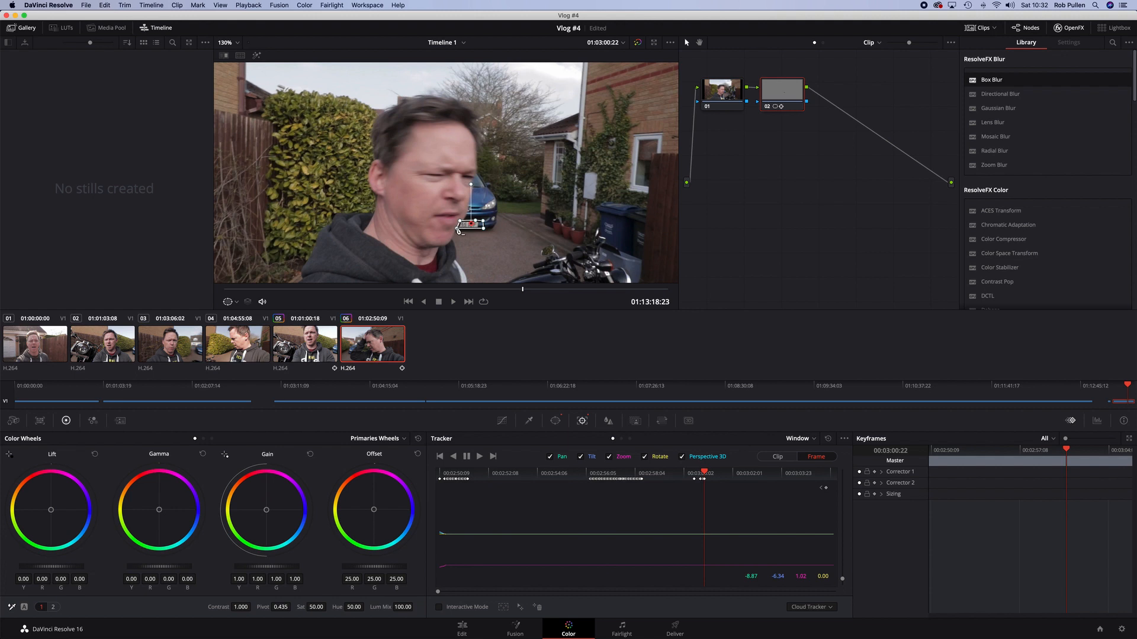
pyautogui.press('Right')
pyautogui.moveTo(459, 223); pyautogui.dragTo(458, 223)
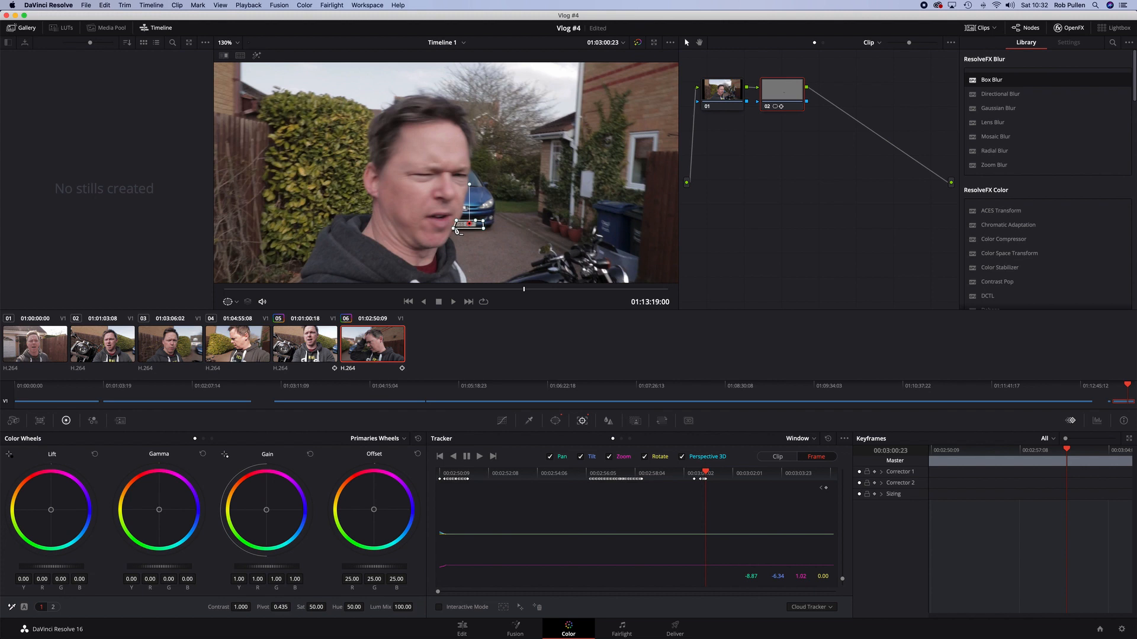
pyautogui.moveTo(483, 226); pyautogui.dragTo(479, 225)
pyautogui.press('Right')
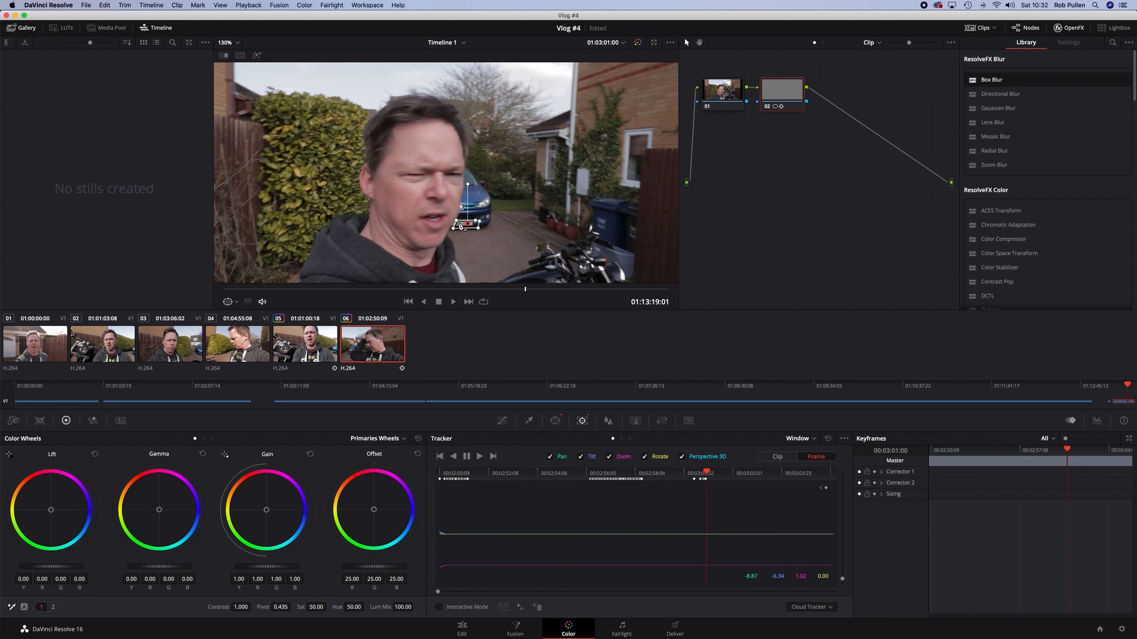
pyautogui.moveTo(466, 224); pyautogui.dragTo(466, 220)
pyautogui.press('Right')
pyautogui.press('Right')
pyautogui.press('Right')
pyautogui.press('Right')
pyautogui.press('Right')
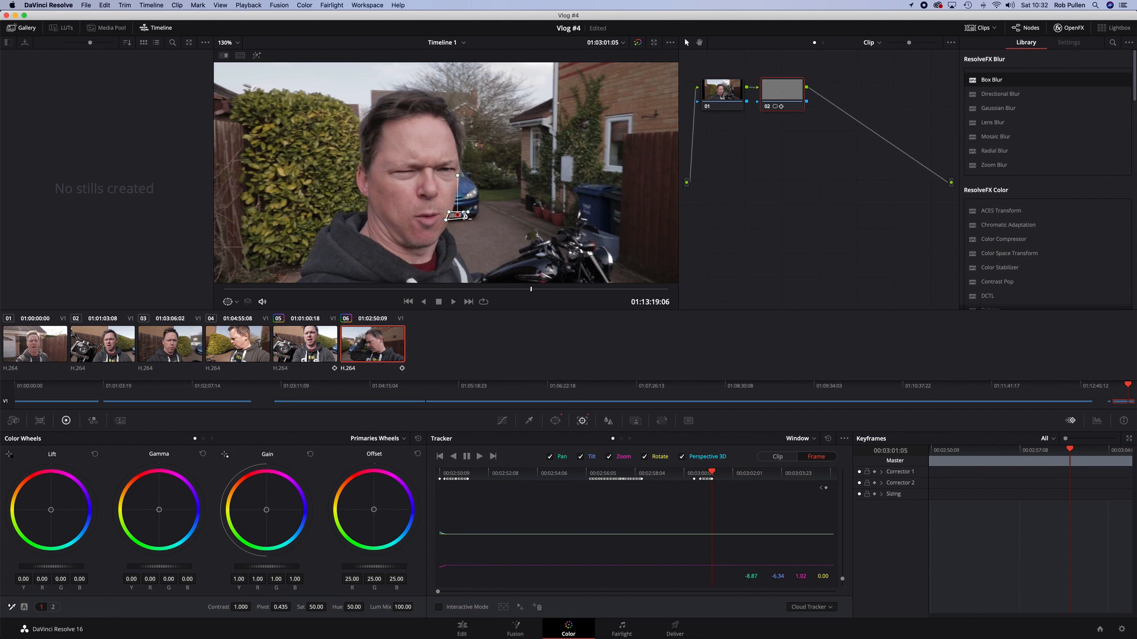
pyautogui.press('Right')
pyautogui.moveTo(456, 216); pyautogui.dragTo(454, 215)
pyautogui.press('Right')
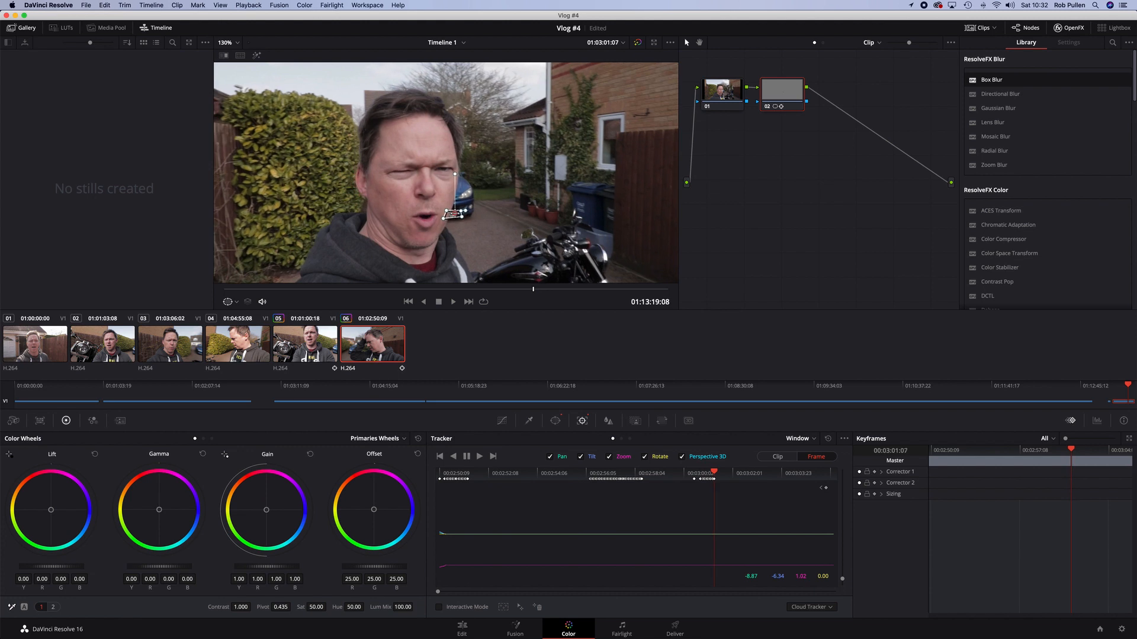
pyautogui.press('Right')
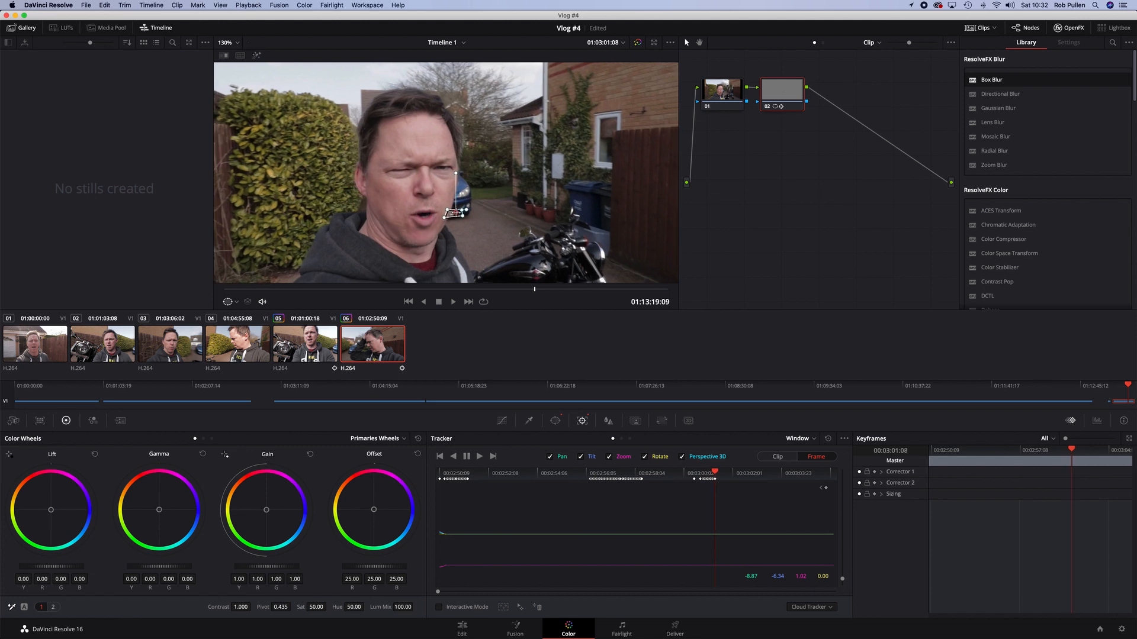
pyautogui.press('Right')
# Move the window left to the plate's position behind the face and step forward through the following frames
pyautogui.press('Right')
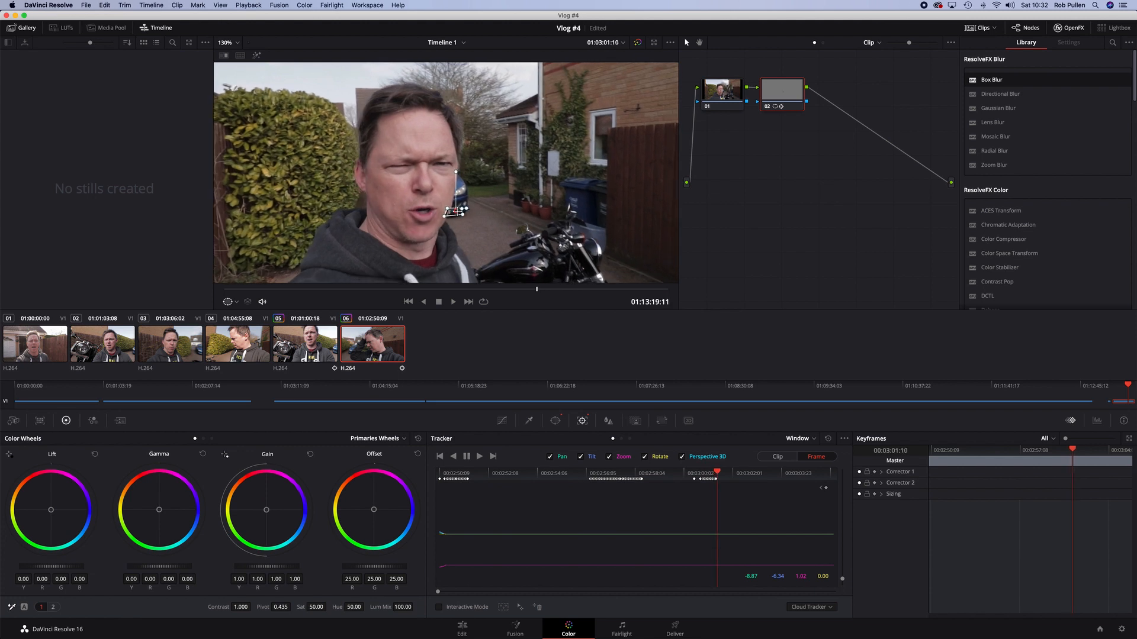
pyautogui.moveTo(467, 212); pyautogui.dragTo(436, 215)
pyautogui.press('Right')
pyautogui.press('Right')
pyautogui.press('Right')
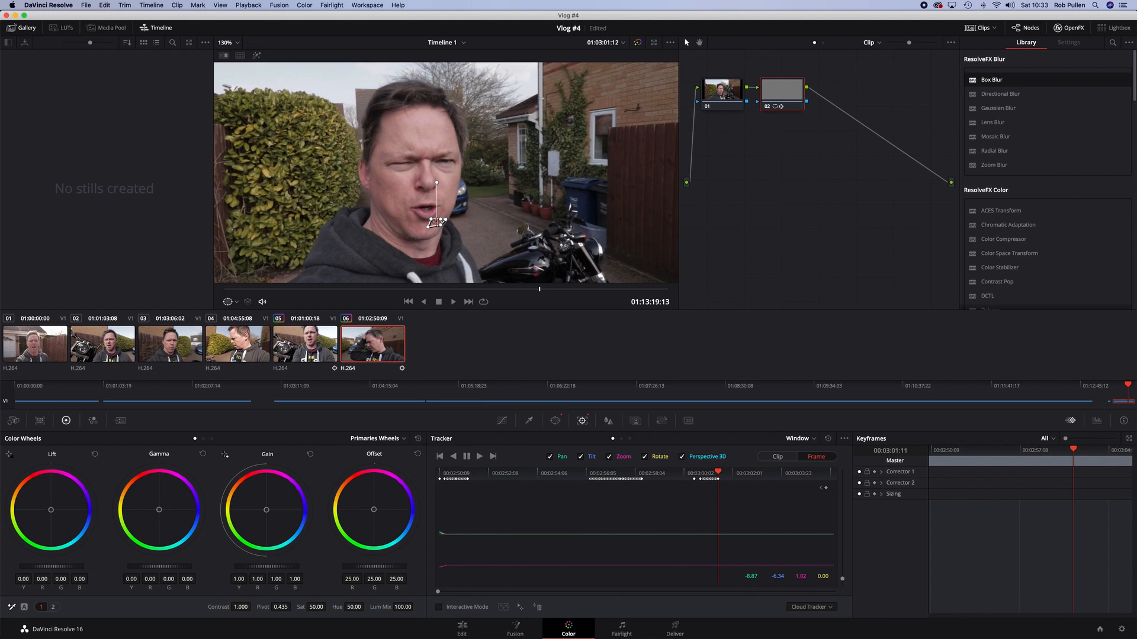
pyautogui.press('Right')
pyautogui.press('Right')
pyautogui.press('Right')
pyautogui.press('Right')
pyautogui.press('Right')
pyautogui.press('Right')
pyautogui.press('Right')
pyautogui.press('Right')
pyautogui.press('Right')
pyautogui.press('Right')
pyautogui.press('Right')
pyautogui.press('Right')
pyautogui.press('Right')
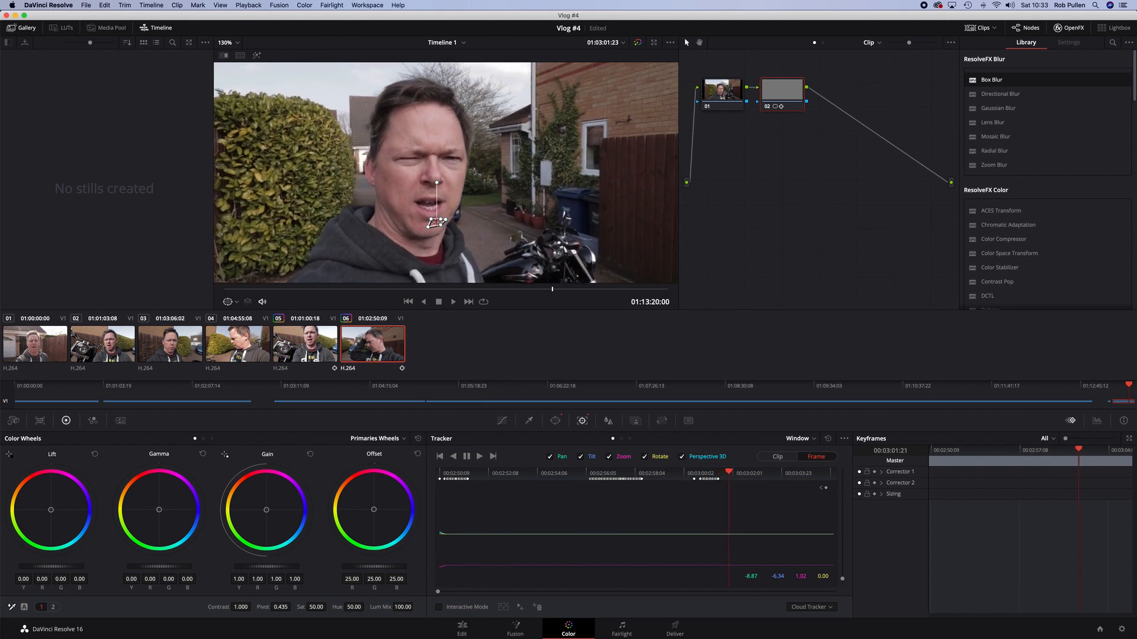
pyautogui.press('Right')
pyautogui.press('Right')
pyautogui.press('Right')
pyautogui.press('Right')
pyautogui.press('Right')
pyautogui.press('Right')
pyautogui.press('Right')
pyautogui.press('Right')
pyautogui.press('Right')
pyautogui.press('Right')
pyautogui.press('Right')
pyautogui.press('Right')
pyautogui.press('Right')
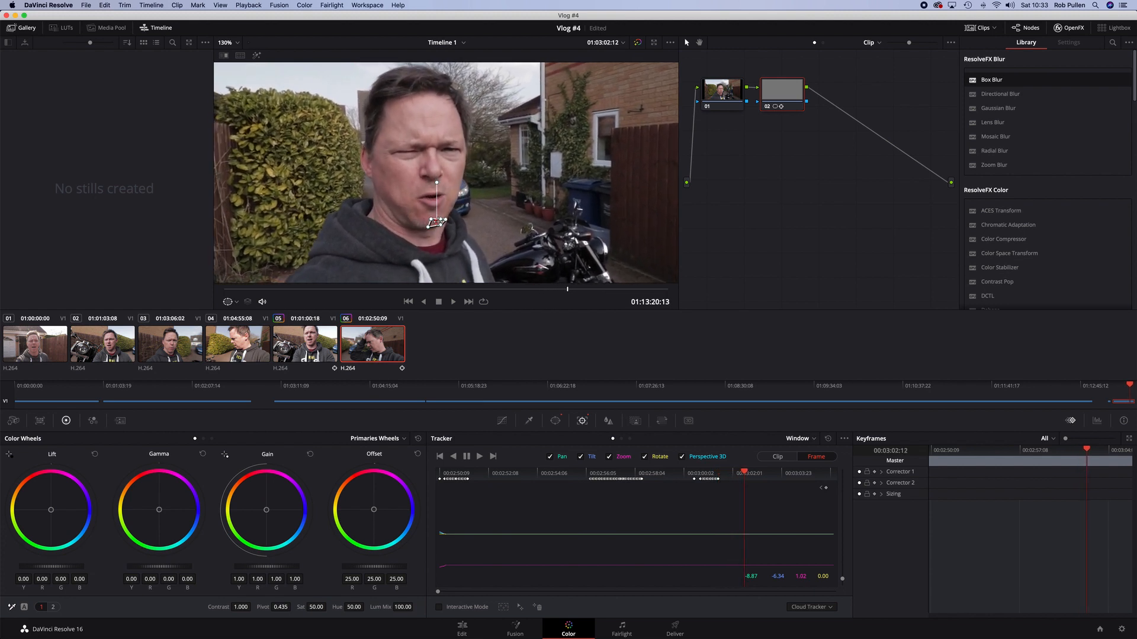
pyautogui.press('Right')
pyautogui.press('Right')
pyautogui.press('Right')
pyautogui.press('Right')
pyautogui.press('Right')
pyautogui.press('Right')
pyautogui.press('Right')
pyautogui.press('Right')
pyautogui.press('Right')
pyautogui.press('Right')
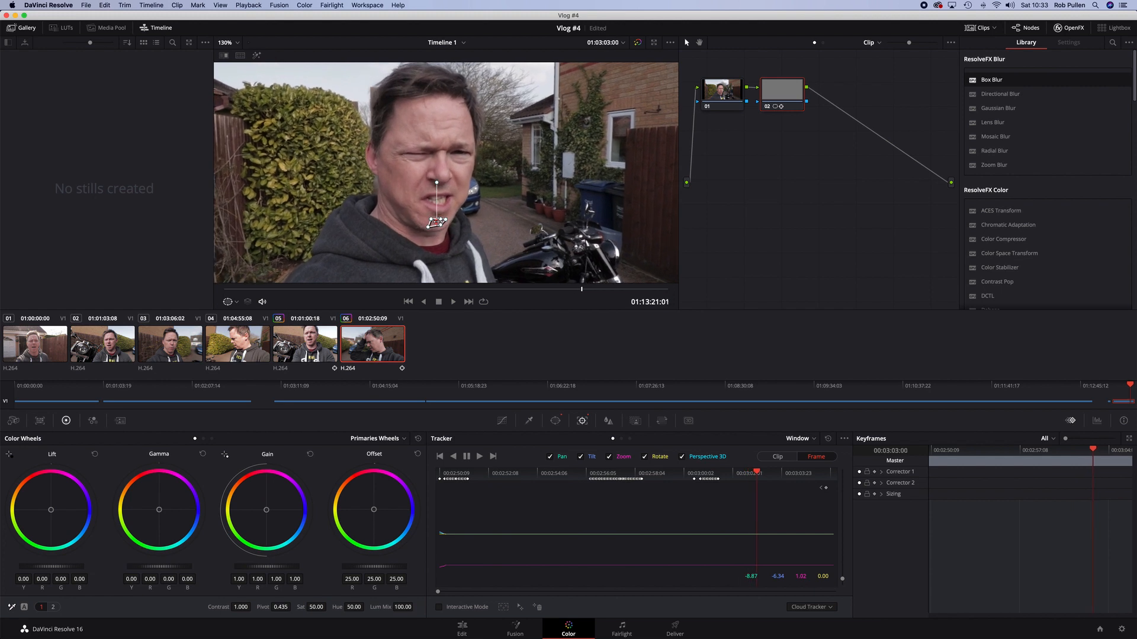
# Shift the window up and right onto the plate beside the cheek and step through the next frames
pyautogui.moveTo(436, 223); pyautogui.dragTo(457, 210)
pyautogui.press('Right')
pyautogui.press('Right')
pyautogui.press('Right')
pyautogui.press('Right')
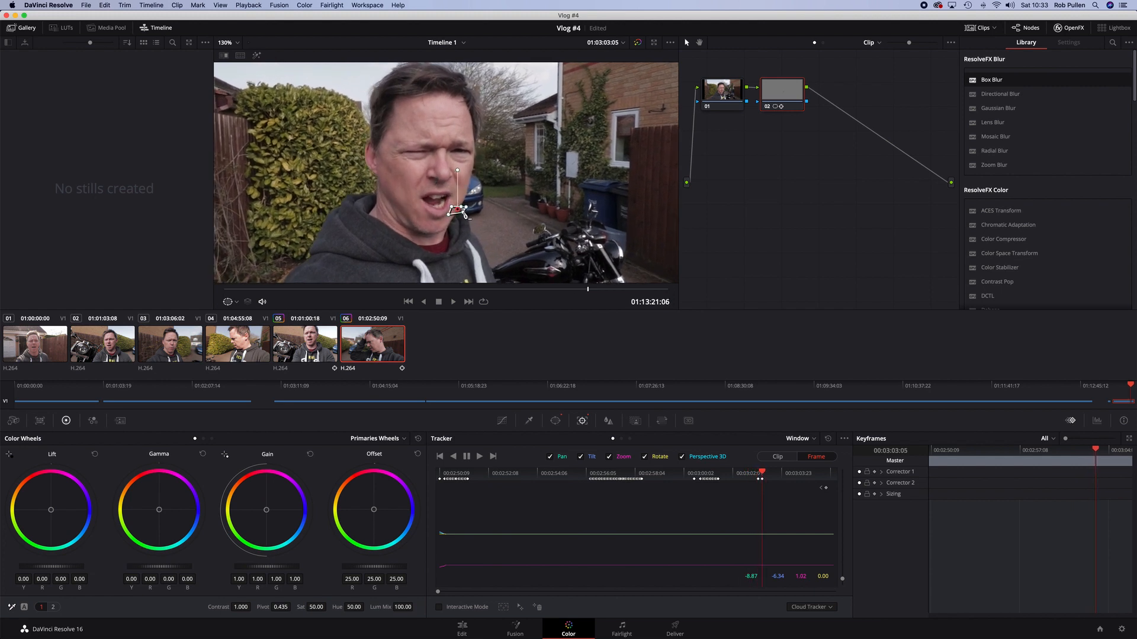
pyautogui.press('Right')
pyautogui.press('Right')
pyautogui.press('Right')
pyautogui.press('Right')
pyautogui.press('Right')
pyautogui.press('Right')
pyautogui.press('Right')
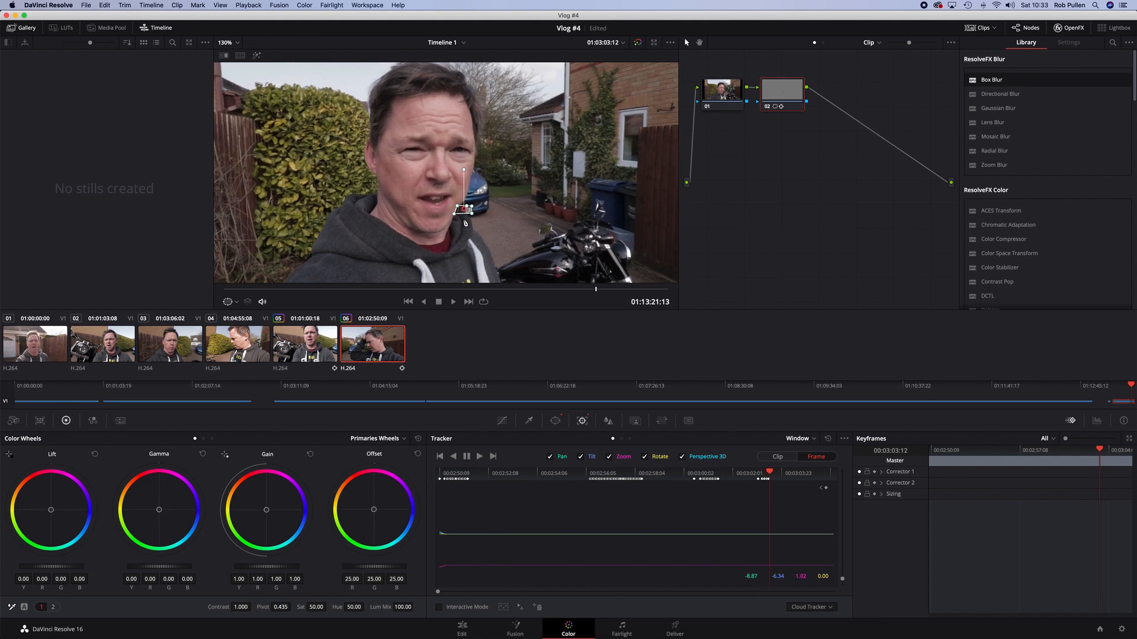
pyautogui.press('Right')
pyautogui.press('Right')
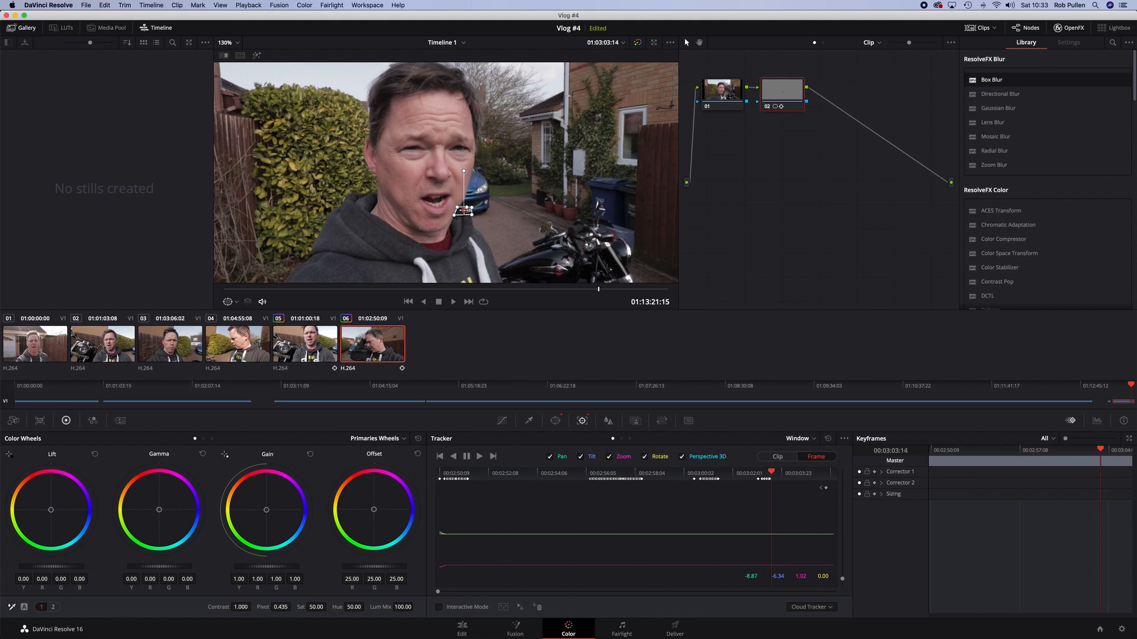
pyautogui.press('Right')
pyautogui.press('Right')
pyautogui.press('Right')
pyautogui.press('Right')
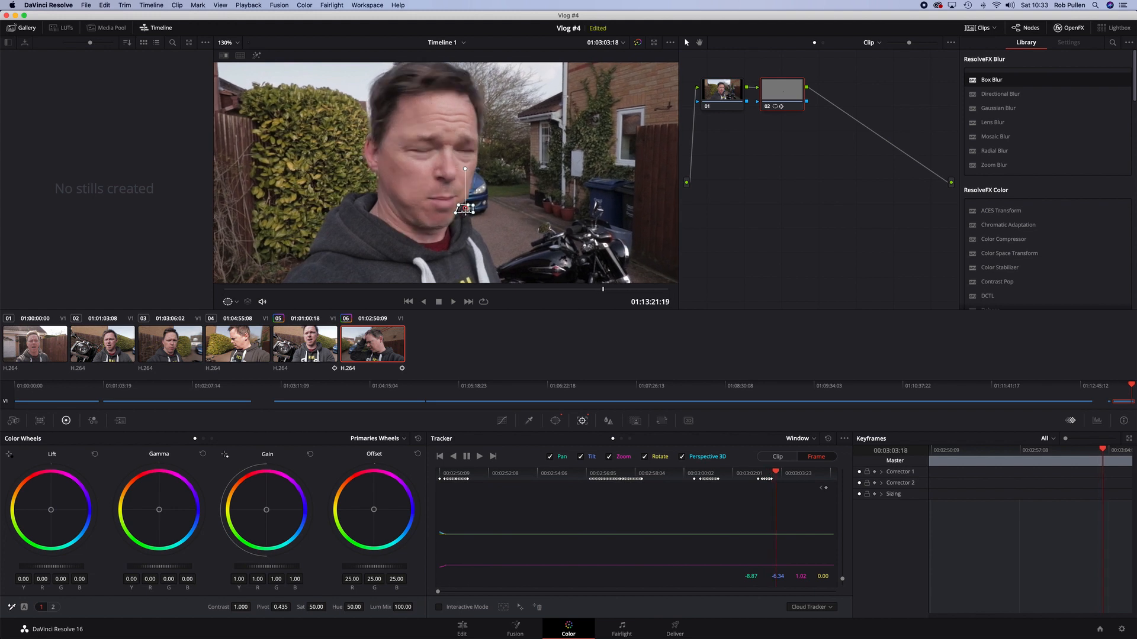
pyautogui.press('Right')
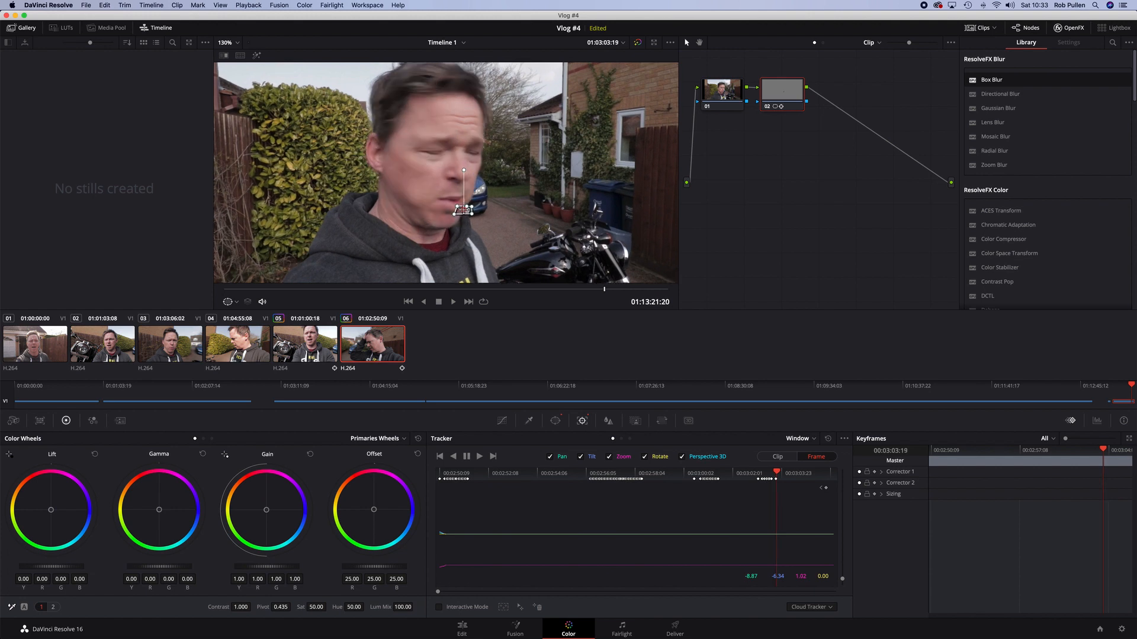
pyautogui.press('Right')
pyautogui.press('Right')
pyautogui.press('Right')
pyautogui.press('Right')
pyautogui.press('Right')
pyautogui.press('Right')
pyautogui.press('Right')
pyautogui.press('Right')
pyautogui.press('Right')
pyautogui.press('Right')
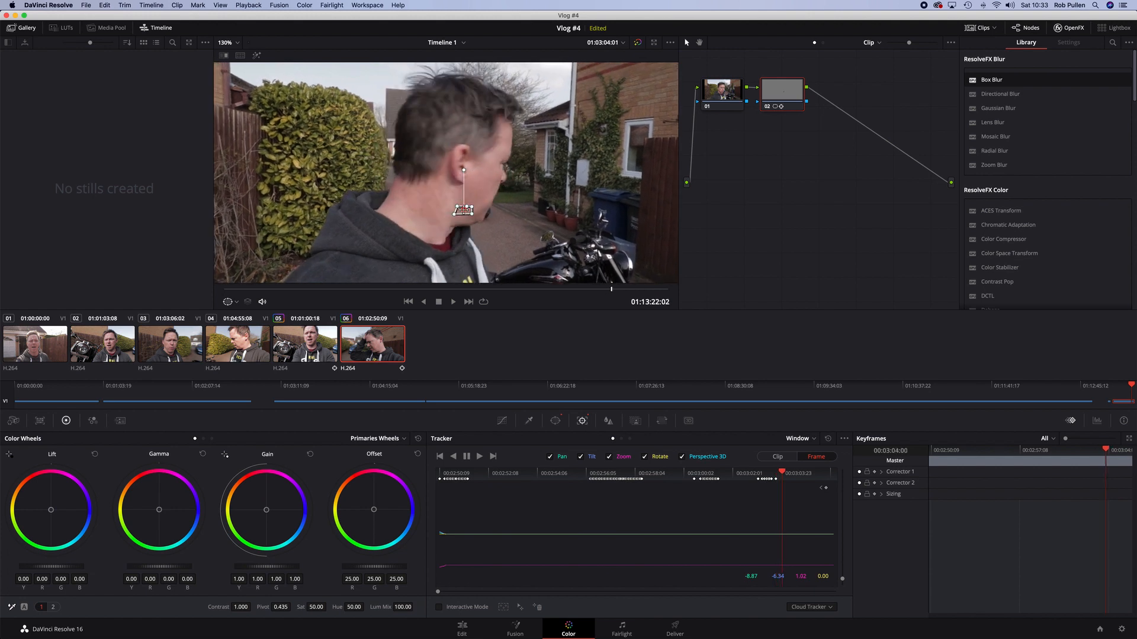
pyautogui.press('Right')
pyautogui.press('Right')
pyautogui.press('Right')
pyautogui.press('Right')
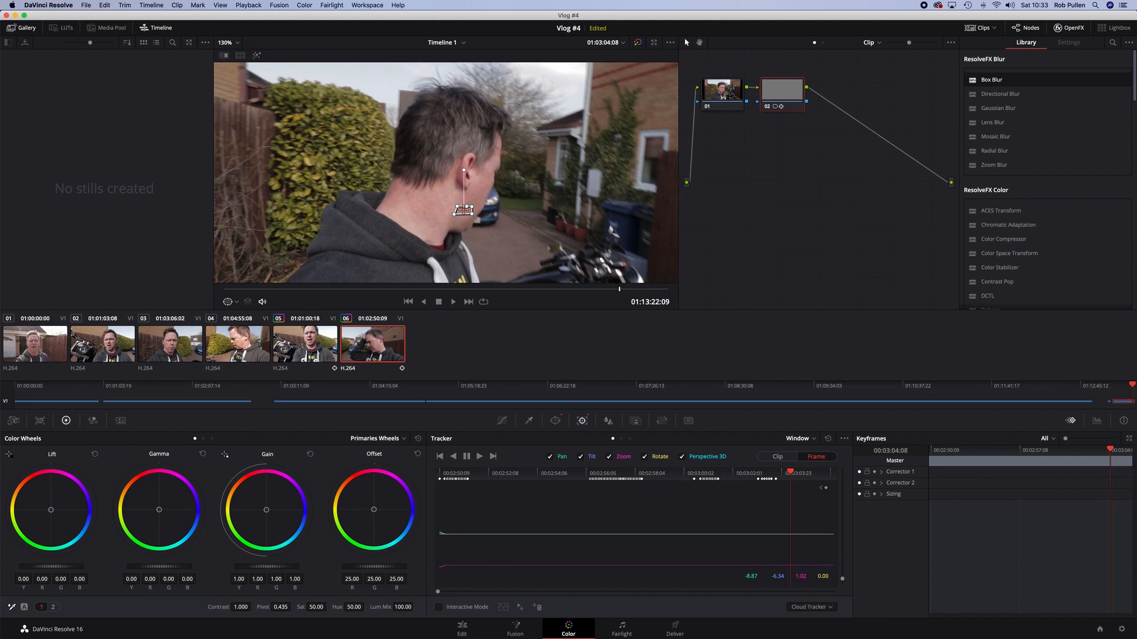
# Move the window down and right onto the plate as the head turns away, nudging it over the next frames
pyautogui.moveTo(463, 211); pyautogui.dragTo(483, 228)
pyautogui.press('Right')
pyautogui.press('Right')
pyautogui.press('Right')
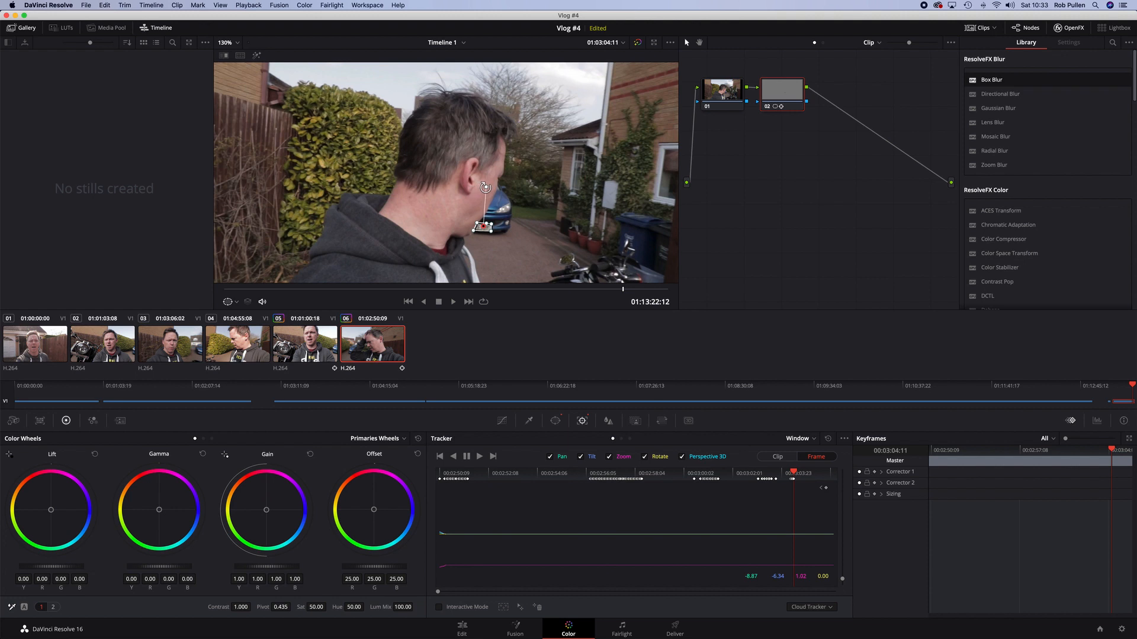
pyautogui.press('Right')
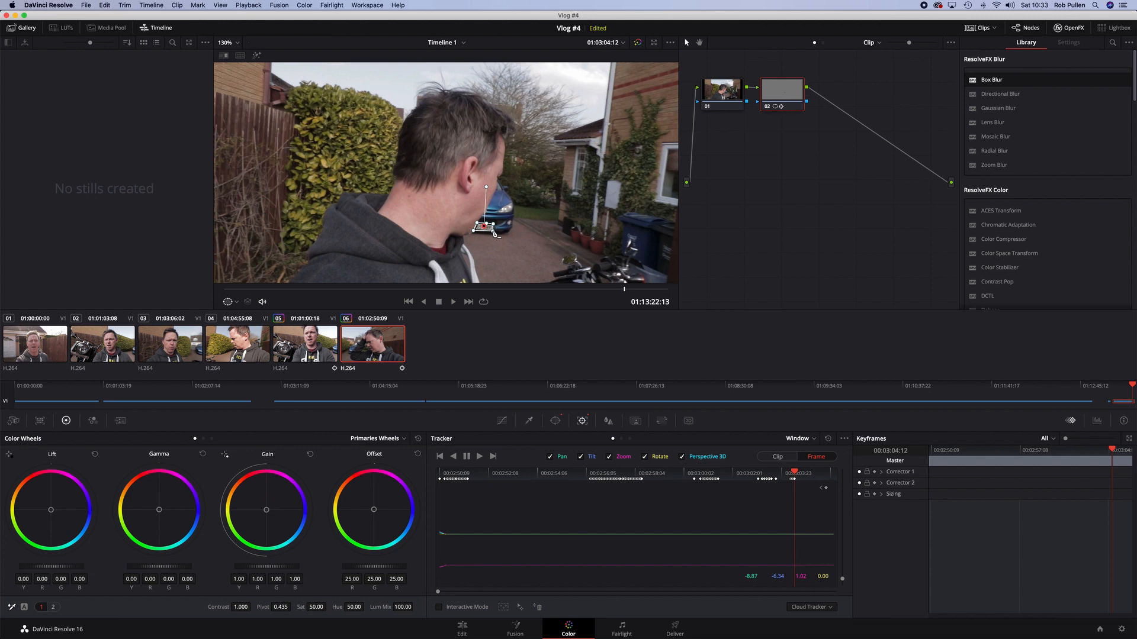
pyautogui.press('Right')
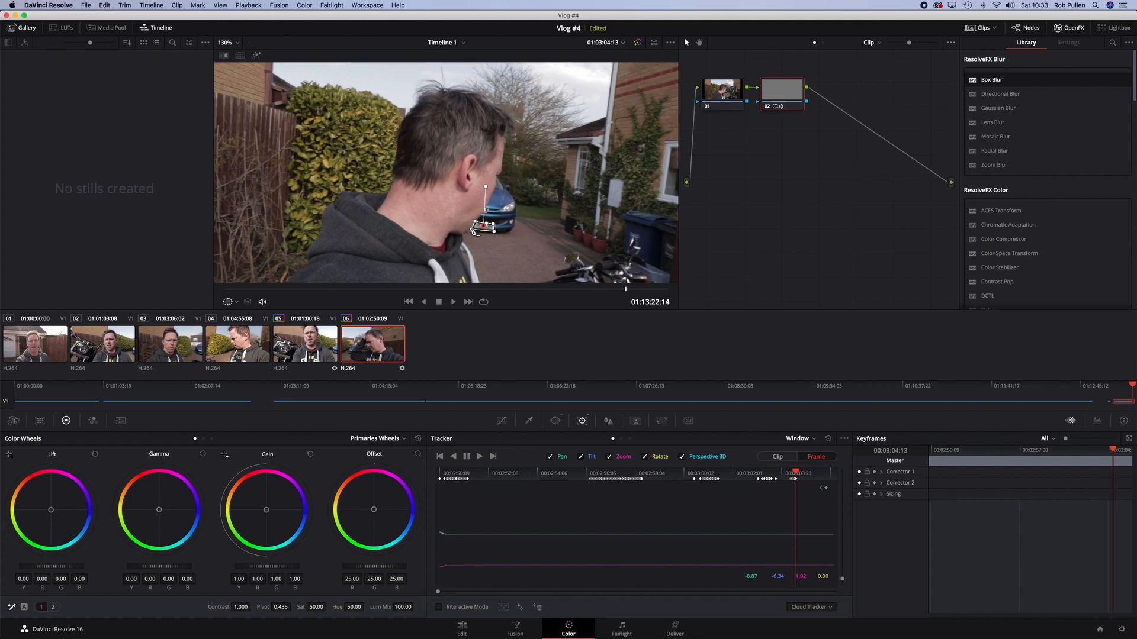
pyautogui.press('Right')
pyautogui.moveTo(484, 226); pyautogui.dragTo(484, 223)
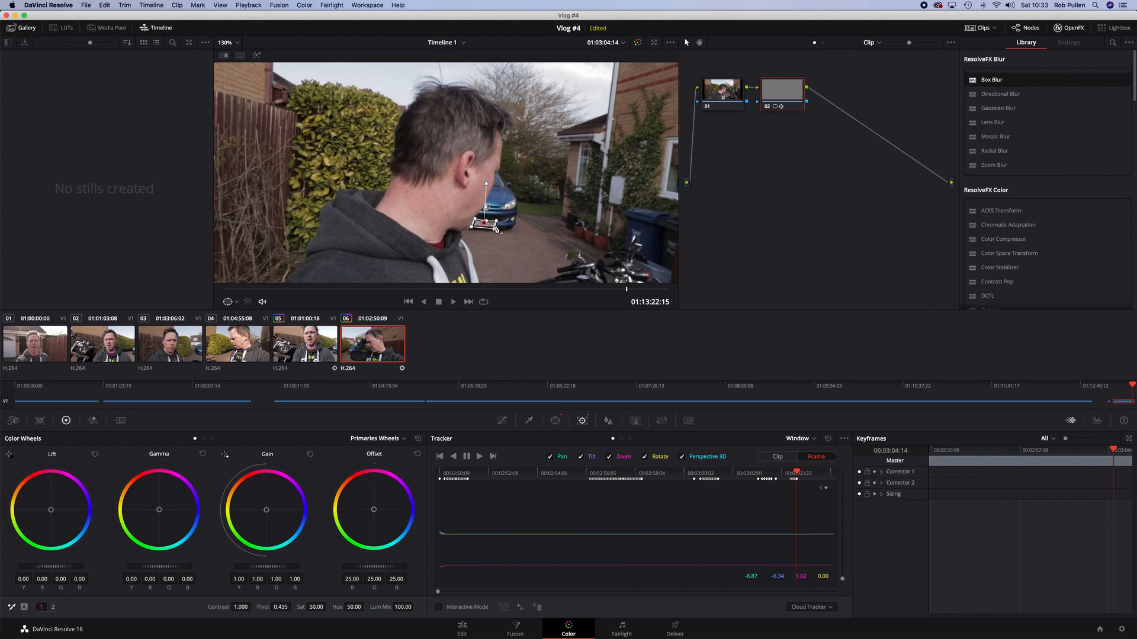
pyautogui.press('Right')
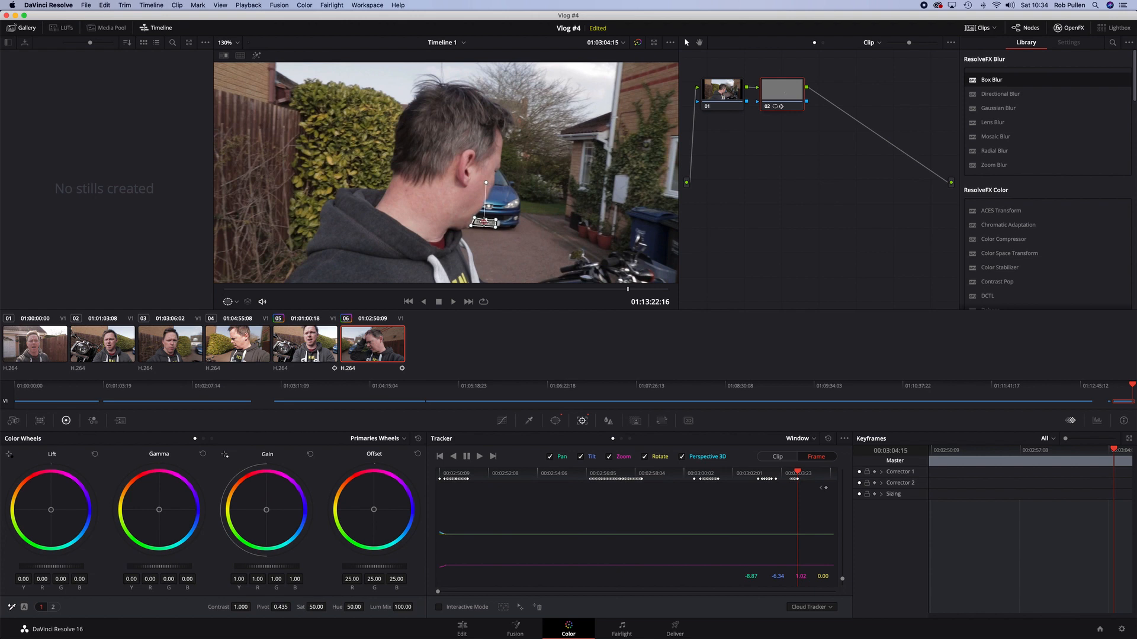
pyautogui.moveTo(497, 230); pyautogui.dragTo(502, 231)
pyautogui.press('Right')
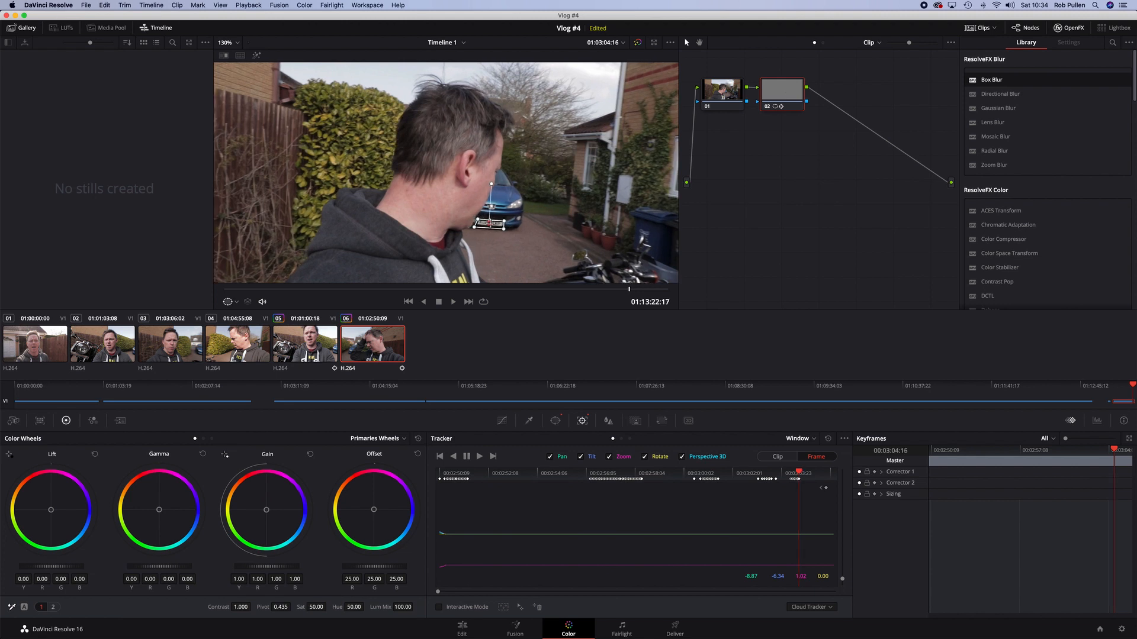
pyautogui.press('Right')
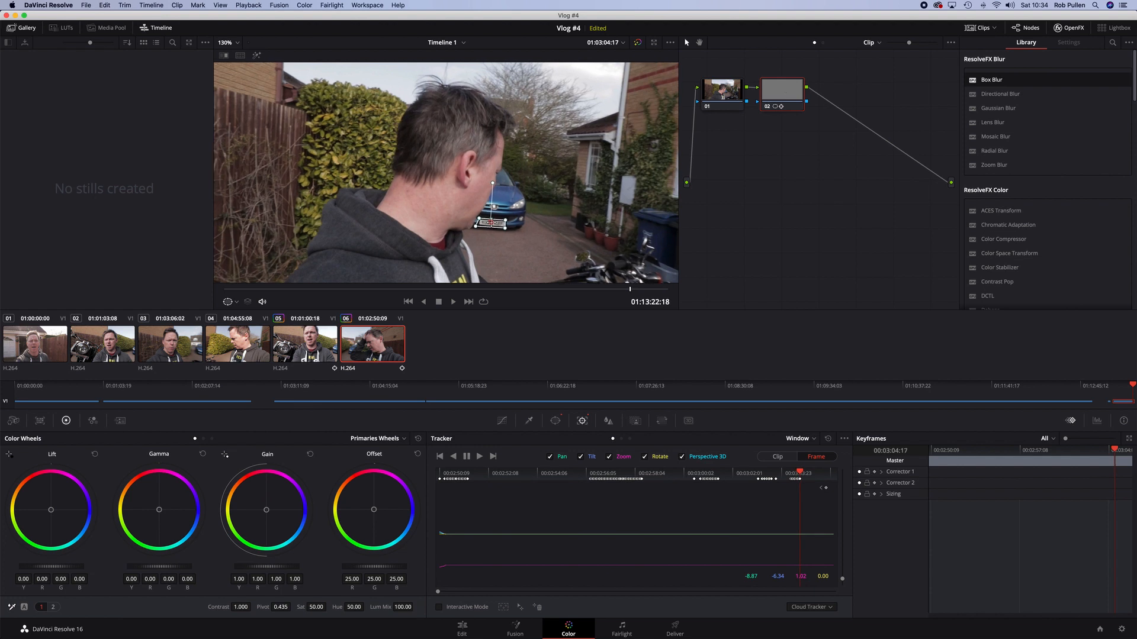
# Step forward through the frames as the head turns, then move the window right onto the plate beside the face
pyautogui.press('Right')
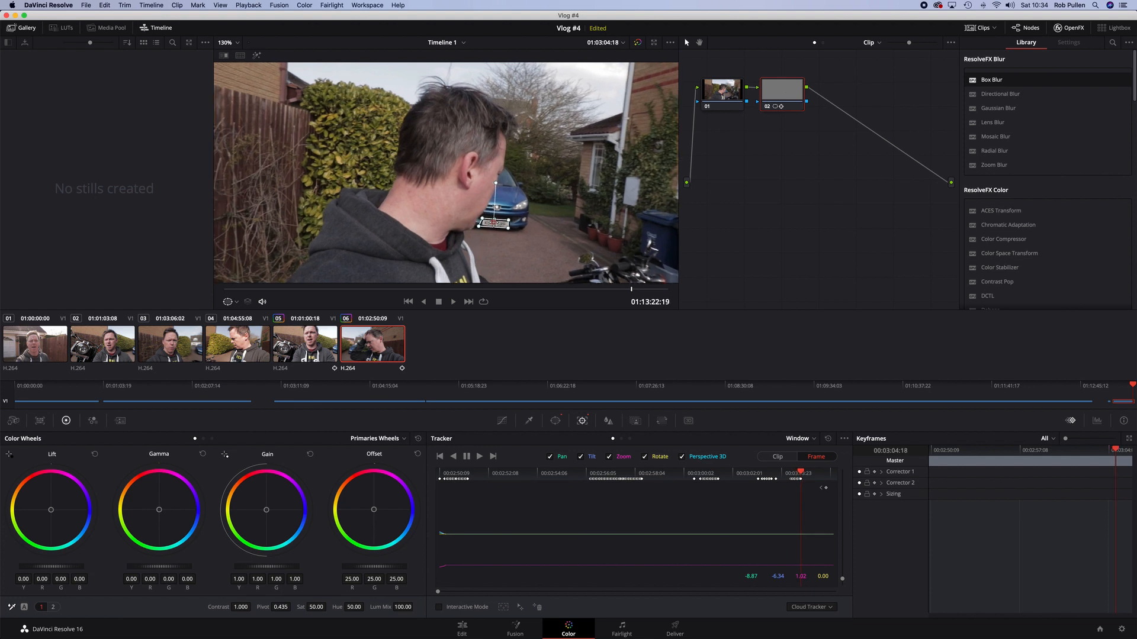
pyautogui.press('Right')
pyautogui.press('Right')
pyautogui.press('Right')
pyautogui.press('Right')
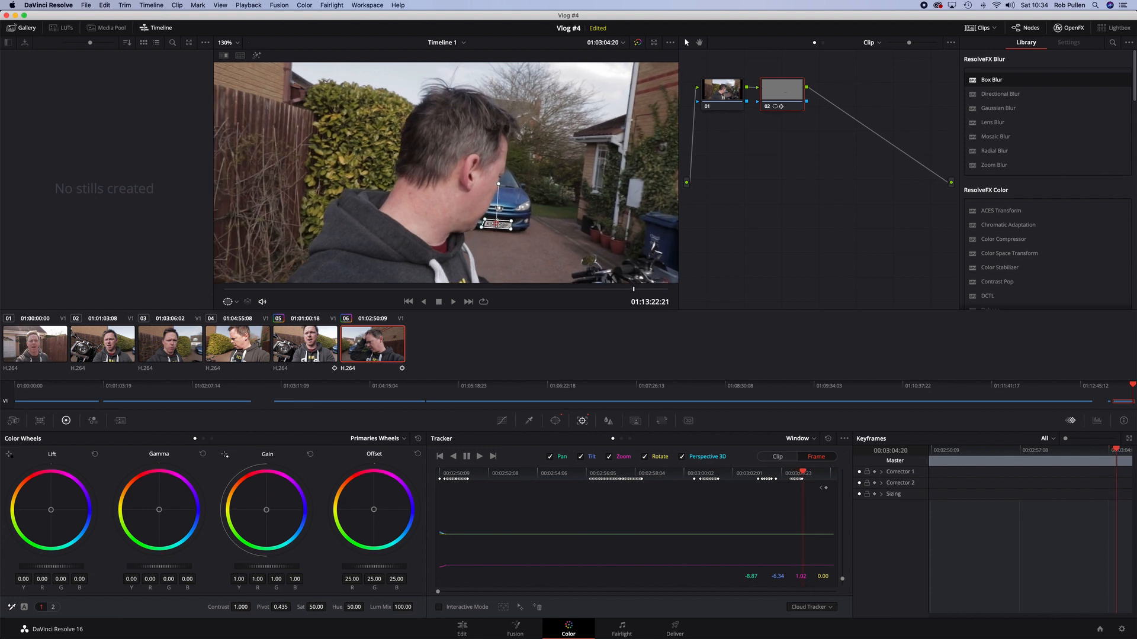
pyautogui.press('Right')
pyautogui.press('Right')
pyautogui.press('Right')
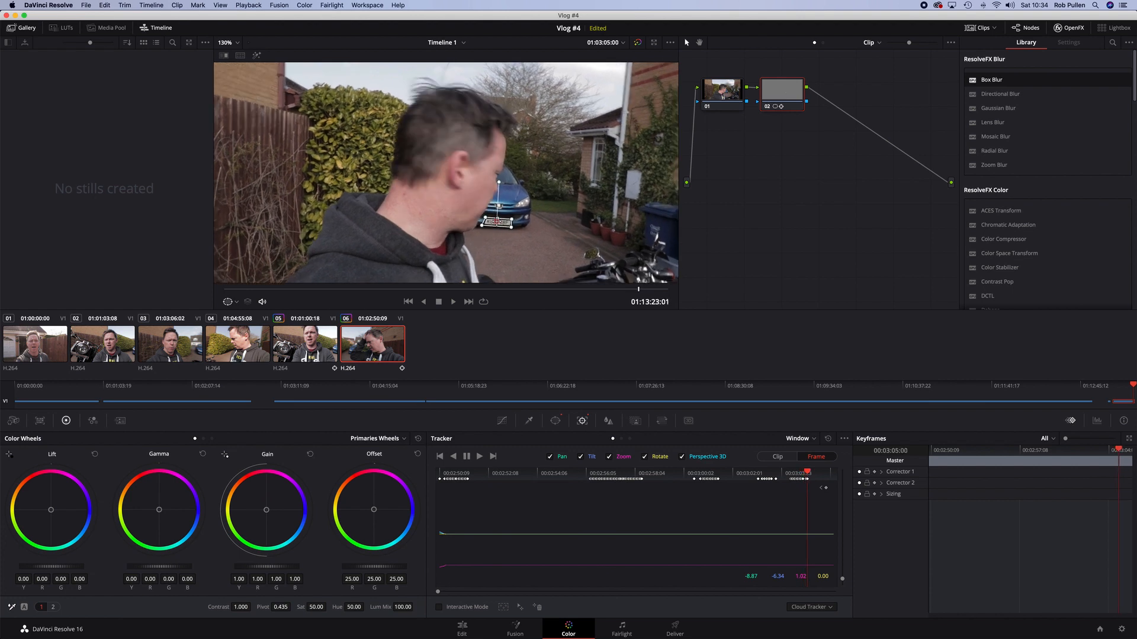
pyautogui.press('Right')
pyautogui.press('Right')
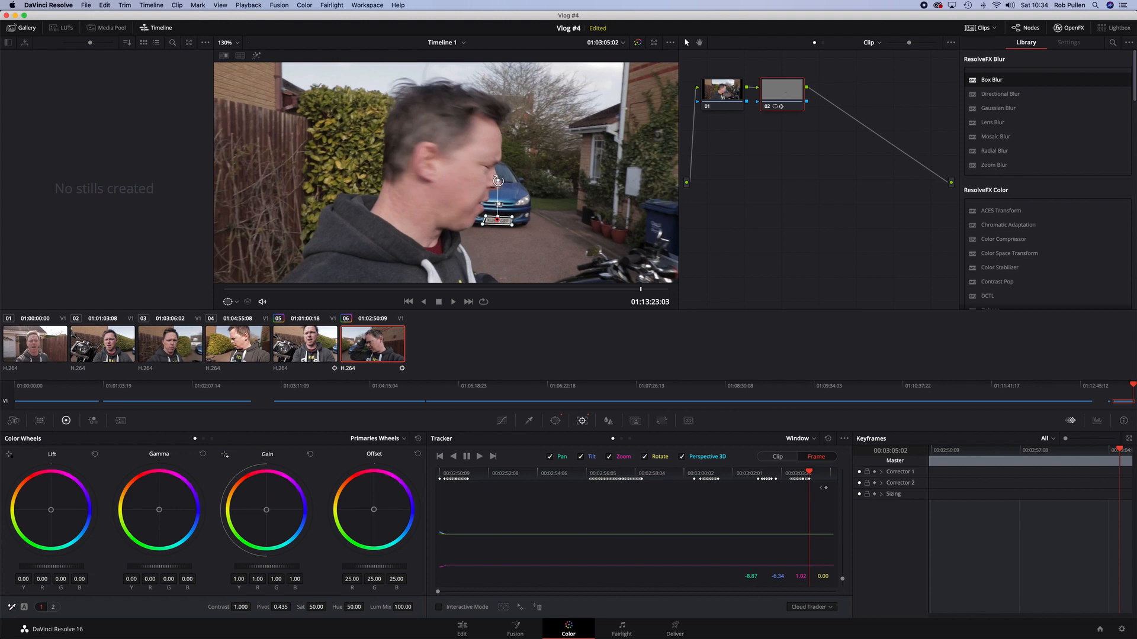
pyautogui.press('Right')
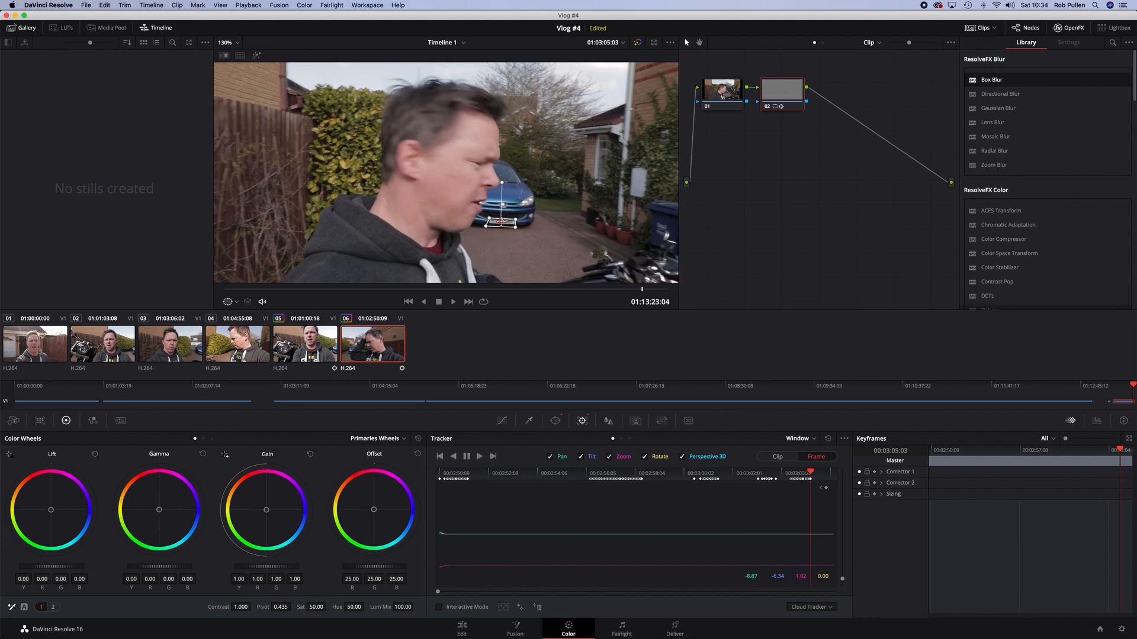
pyautogui.press('Right')
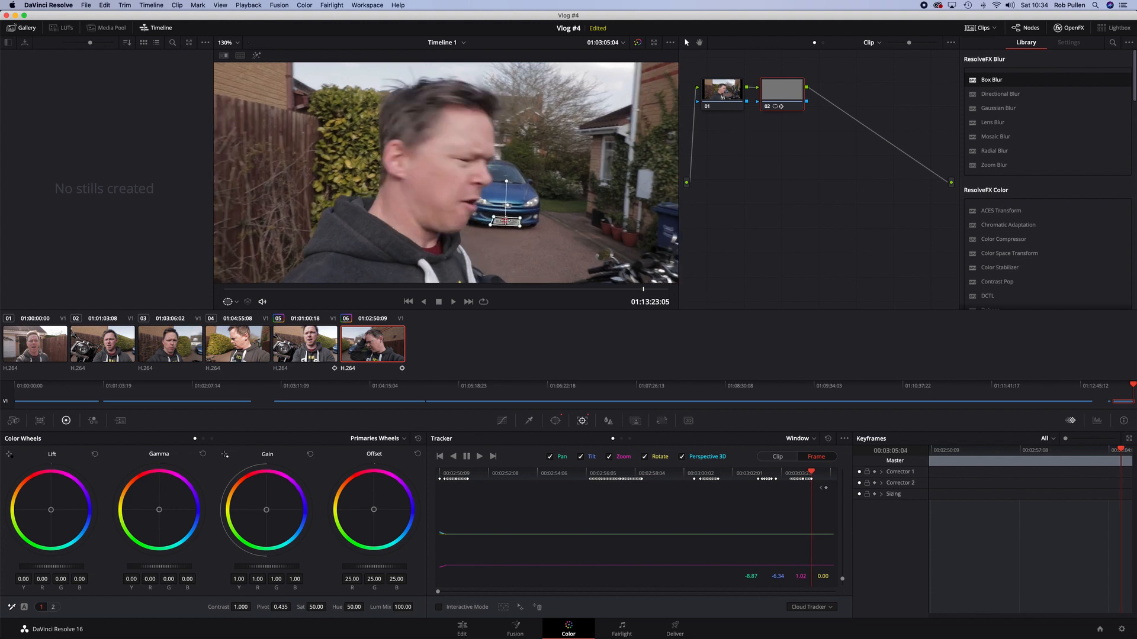
pyautogui.press('Right')
pyautogui.press('Right')
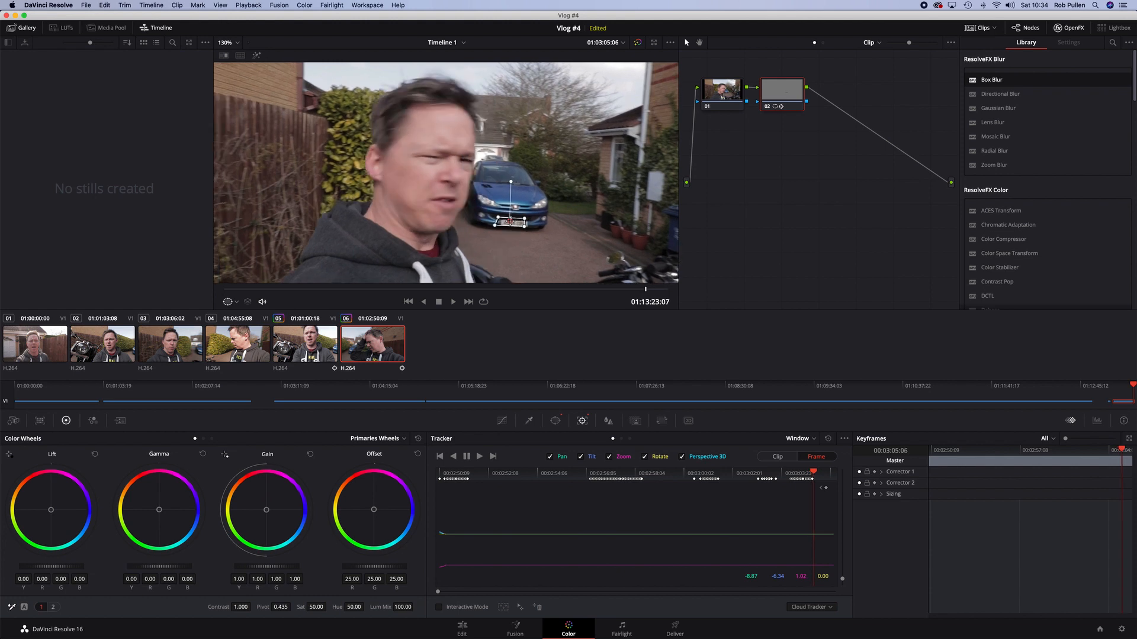
# Advance several more frames and nudge the window slightly right to stay on the plate
pyautogui.press('Right')
pyautogui.moveTo(513, 222); pyautogui.dragTo(518, 223)
pyautogui.moveTo(518, 223); pyautogui.dragTo(564, 217)
pyautogui.press('Right')
pyautogui.press('Right')
pyautogui.press('Right')
pyautogui.press('Right')
pyautogui.press('Right')
pyautogui.press('Right')
pyautogui.press('Right')
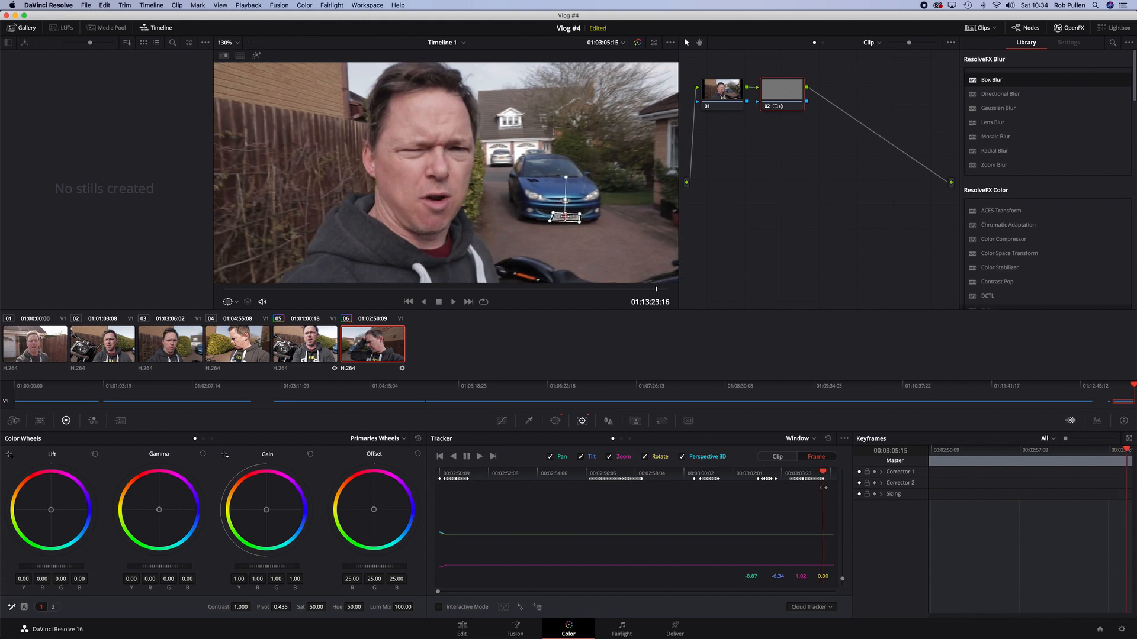
pyautogui.press('Right')
pyautogui.press('Right')
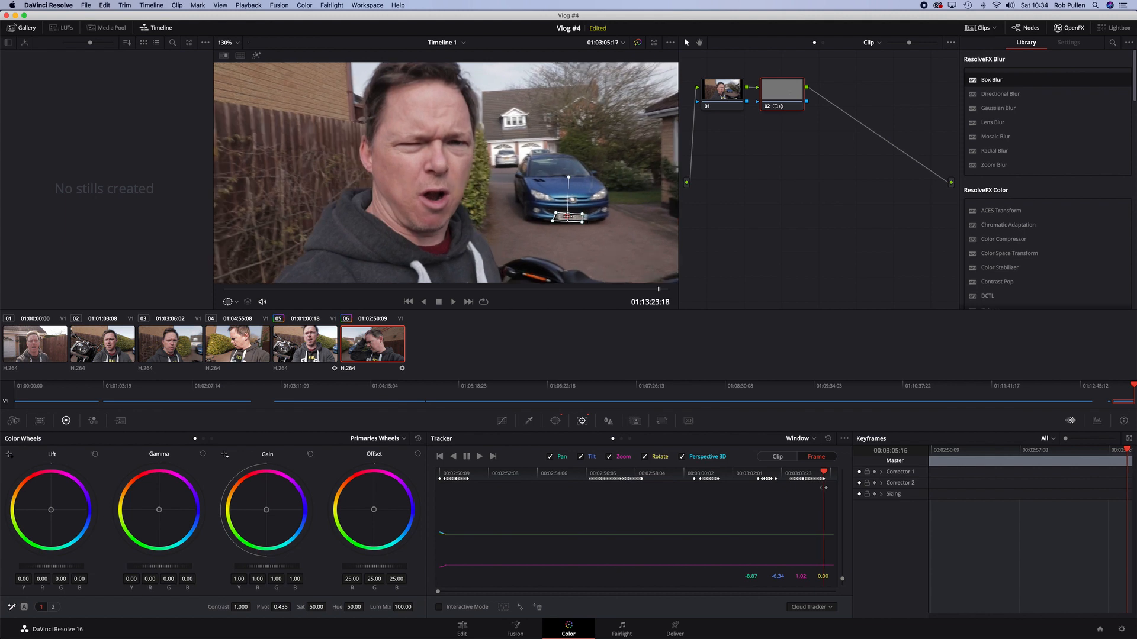
# Move the window to the frame's lower right edge as the car leaves the shot and step forward through the remaining frames
pyautogui.press('Right')
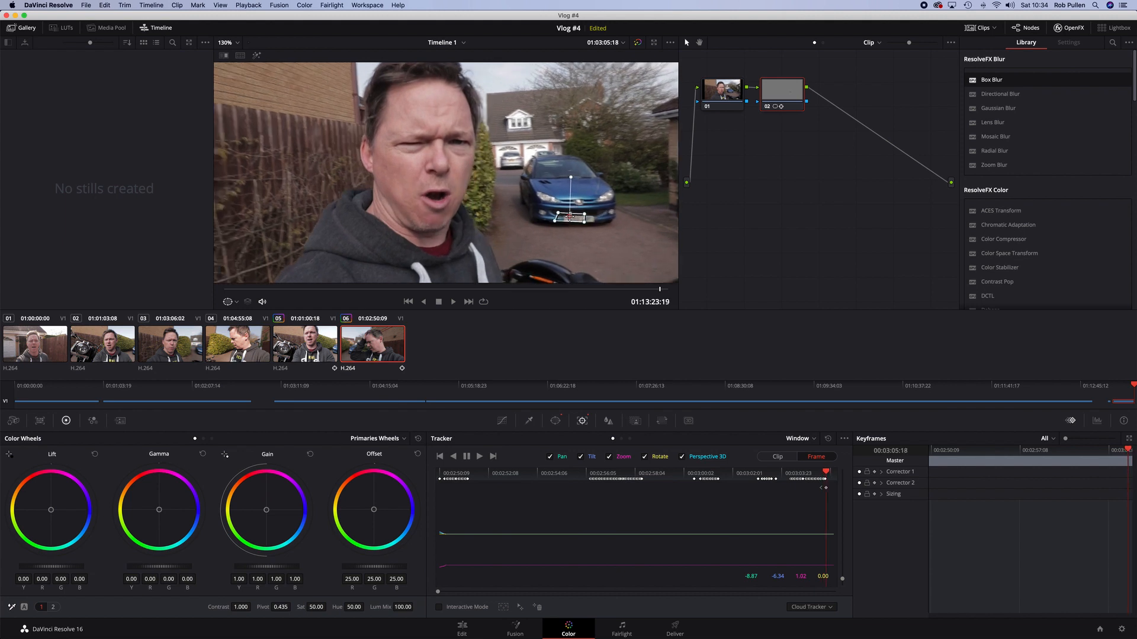
pyautogui.moveTo(570, 217); pyautogui.dragTo(579, 218)
pyautogui.press('Right')
pyautogui.moveTo(580, 220); pyautogui.dragTo(676, 254)
pyautogui.press('Right')
pyautogui.press('Right')
pyautogui.press('Right')
pyautogui.press('Right')
pyautogui.press('Right')
pyautogui.press('Right')
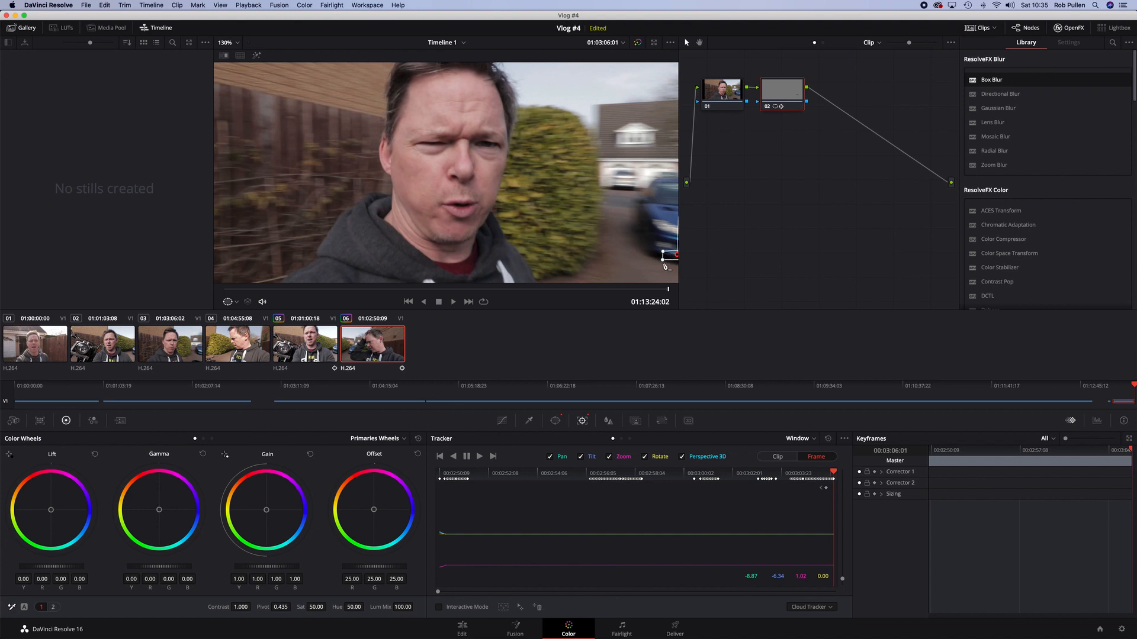
# Step back through the clip frame by frame to check that the window follows the plate
pyautogui.press('Left')
pyautogui.press('Left')
pyautogui.press('Left')
pyautogui.press('Left')
pyautogui.press('Left')
pyautogui.press('Left')
pyautogui.press('Left')
pyautogui.press('Left')
pyautogui.press('Left')
pyautogui.press('Left')
pyautogui.press('Left')
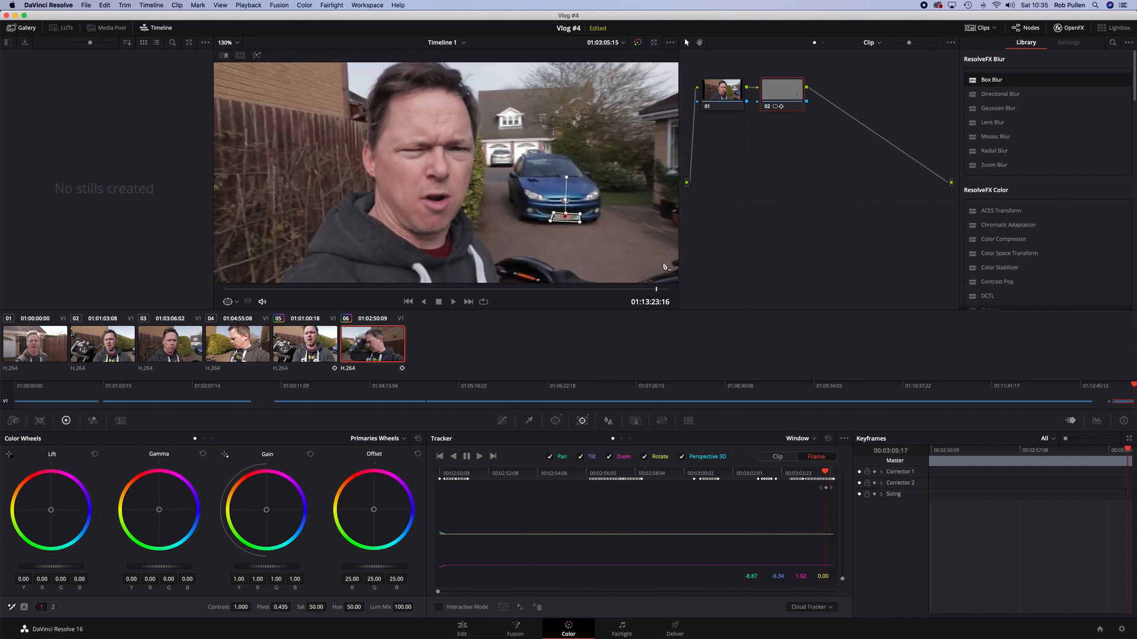
pyautogui.press('Left')
pyautogui.press('Left')
pyautogui.press('Left')
pyautogui.press('Left')
pyautogui.press('Left')
pyautogui.press('Left')
pyautogui.press('Left')
pyautogui.press('Left')
pyautogui.press('Left')
pyautogui.press('Left')
pyautogui.press('Left')
pyautogui.press('Left')
pyautogui.press('Left')
pyautogui.press('Left')
pyautogui.press('Left')
pyautogui.press('Left')
pyautogui.press('Left')
pyautogui.press('Left')
pyautogui.press('Left')
pyautogui.press('Left')
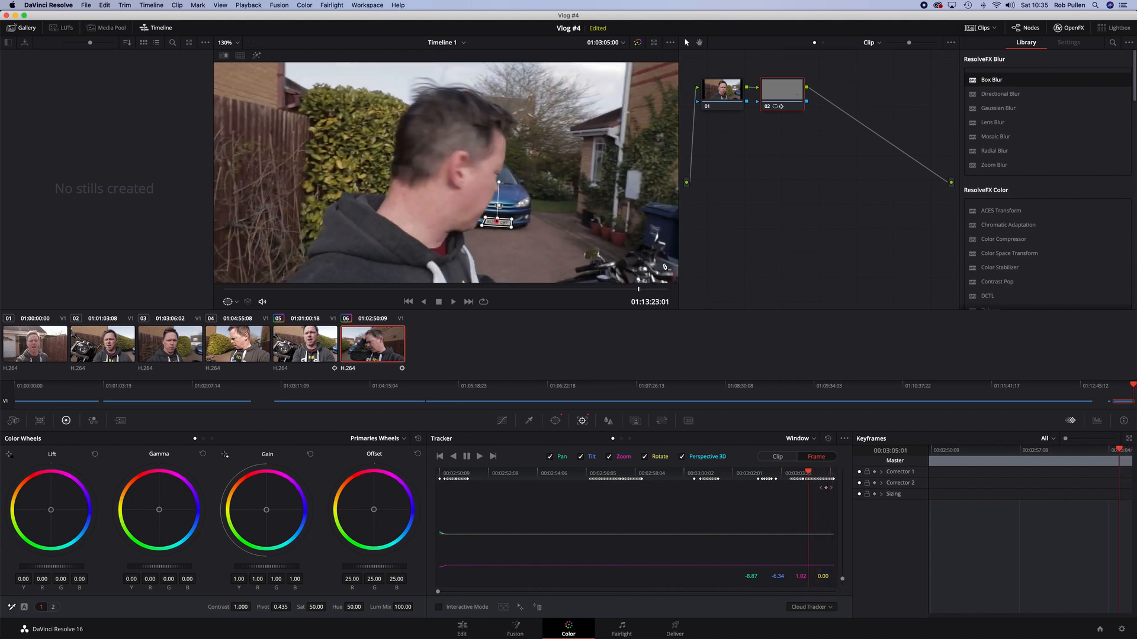
pyautogui.press('Left')
pyautogui.press('Left')
pyautogui.press('Left')
pyautogui.press('Left')
pyautogui.press('Left')
pyautogui.press('Left')
pyautogui.press('Left')
pyautogui.press('Left')
pyautogui.press('Left')
pyautogui.press('Left')
pyautogui.press('Left')
pyautogui.press('Left')
pyautogui.press('Left')
pyautogui.press('Left')
pyautogui.press('Left')
pyautogui.press('Left')
pyautogui.press('Left')
pyautogui.press('Left')
pyautogui.press('Left')
pyautogui.press('Left')
pyautogui.press('Left')
pyautogui.press('Left')
pyautogui.press('Left')
pyautogui.press('Left')
pyautogui.press('Left')
pyautogui.press('Left')
pyautogui.press('Left')
pyautogui.press('Left')
pyautogui.press('Left')
pyautogui.press('Left')
pyautogui.press('Left')
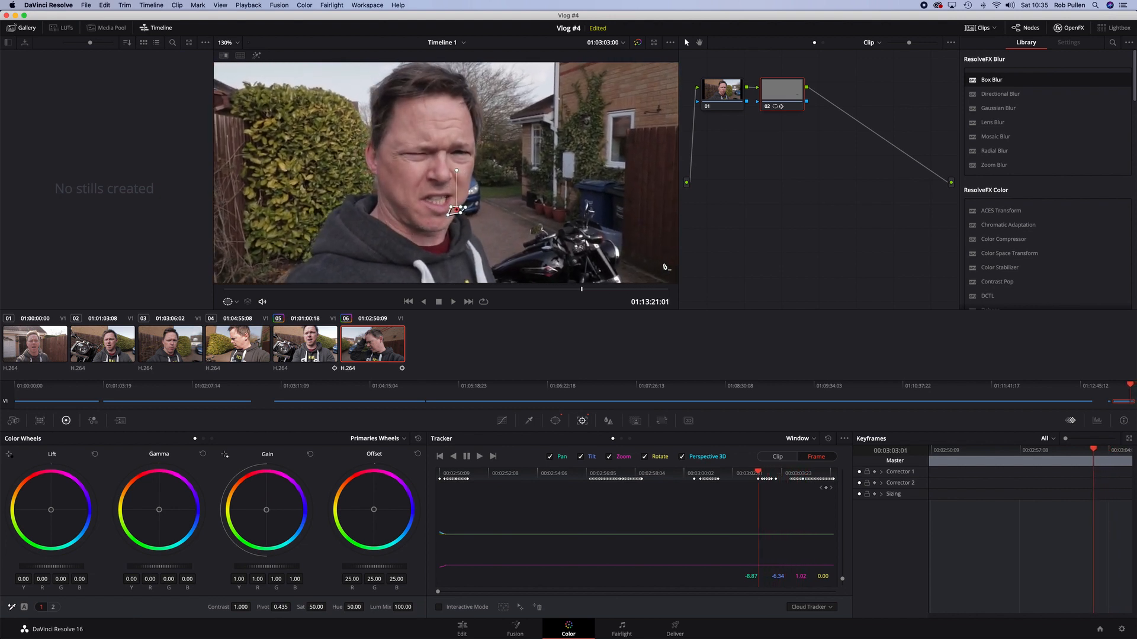
pyautogui.press('Left')
pyautogui.press('Left')
pyautogui.press('Left')
pyautogui.press('Left')
pyautogui.press('Left')
pyautogui.press('Left')
pyautogui.press('Left')
pyautogui.press('Left')
pyautogui.press('Left')
pyautogui.press('Left')
pyautogui.press('Left')
pyautogui.press('Left')
pyautogui.press('Left')
pyautogui.press('Left')
pyautogui.press('Left')
pyautogui.press('Left')
pyautogui.press('Left')
pyautogui.press('Left')
pyautogui.press('Left')
pyautogui.press('Left')
pyautogui.press('Left')
pyautogui.press('Left')
pyautogui.press('Left')
pyautogui.press('Left')
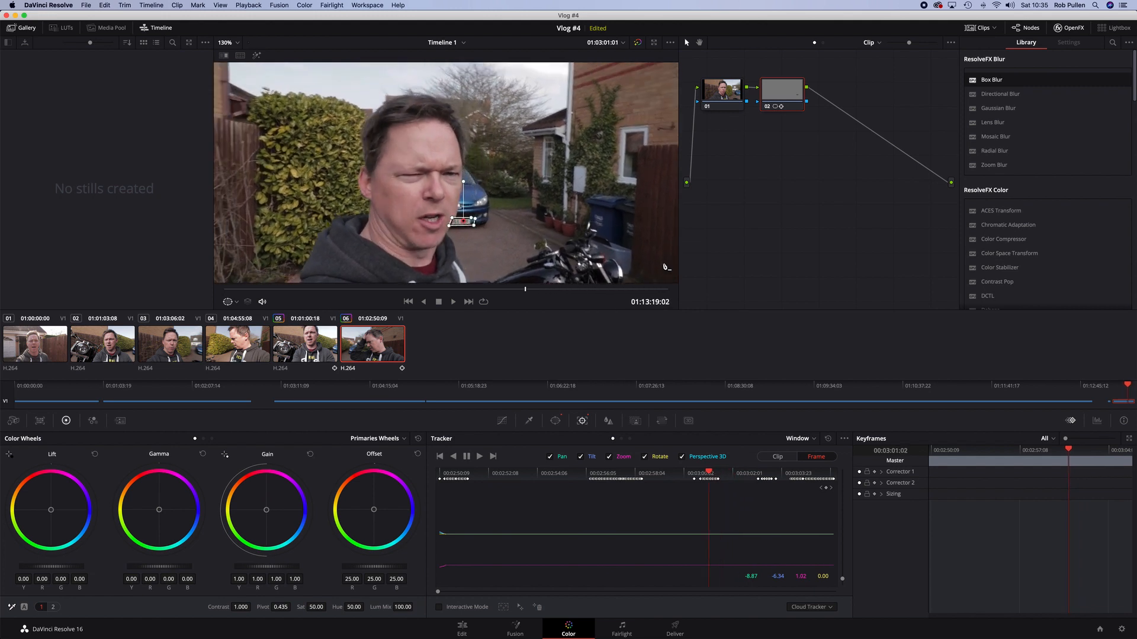
pyautogui.press('Left')
pyautogui.press('Left')
pyautogui.press('Left')
pyautogui.press('Left')
pyautogui.press('Left')
pyautogui.press('Left')
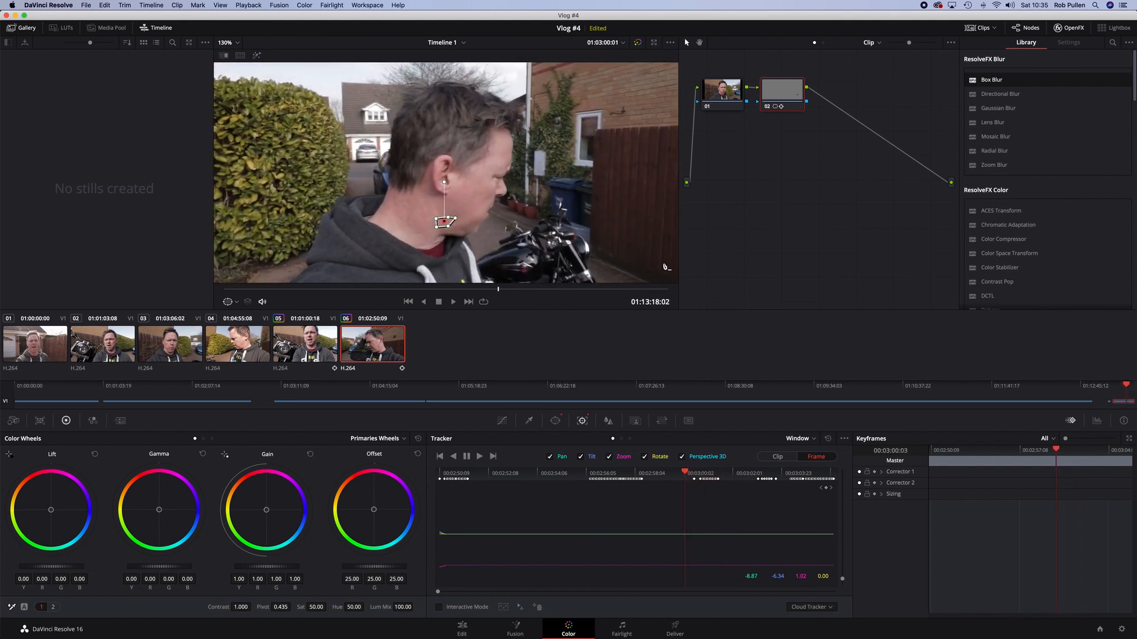
pyautogui.press('Left')
pyautogui.press('Left')
pyautogui.press('Left')
pyautogui.press('Left')
pyautogui.press('Left')
pyautogui.press('Left')
pyautogui.press('Left')
pyautogui.press('Left')
pyautogui.press('Left')
pyautogui.press('Left')
pyautogui.press('Left')
pyautogui.press('Left')
pyautogui.press('Left')
pyautogui.press('Left')
pyautogui.press('Left')
pyautogui.press('Left')
pyautogui.press('Left')
pyautogui.press('Left')
pyautogui.press('Left')
pyautogui.press('Left')
pyautogui.press('Left')
pyautogui.press('Left')
pyautogui.press('Left')
pyautogui.press('Left')
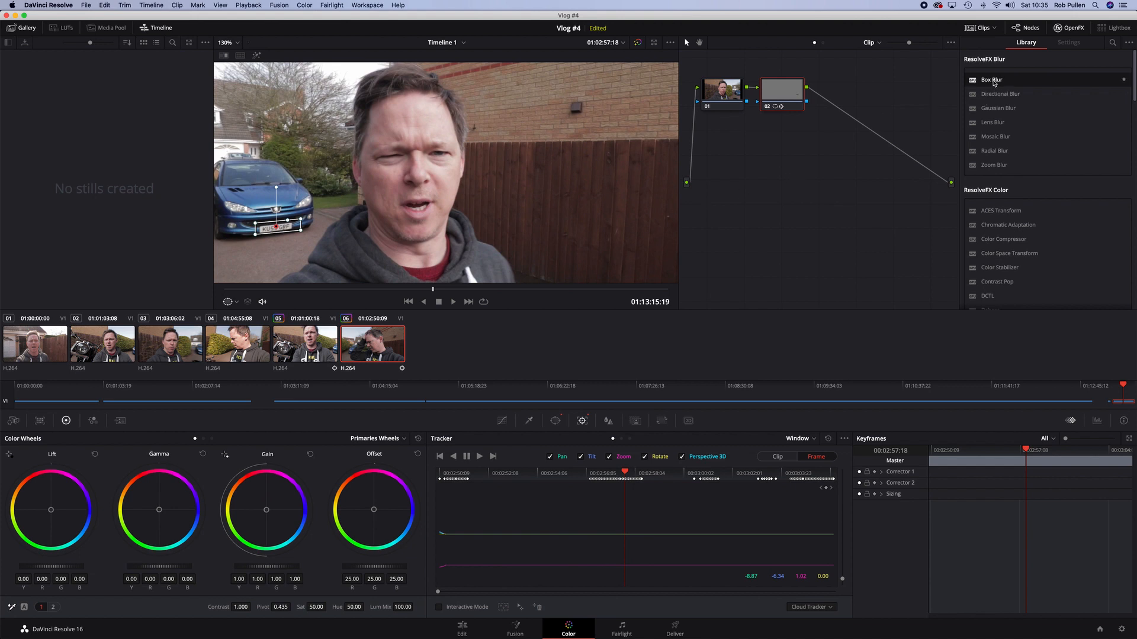
# Apply Box Blur to the window node and lower its strength to 0.204
pyautogui.moveTo(994, 83); pyautogui.dragTo(775, 90)
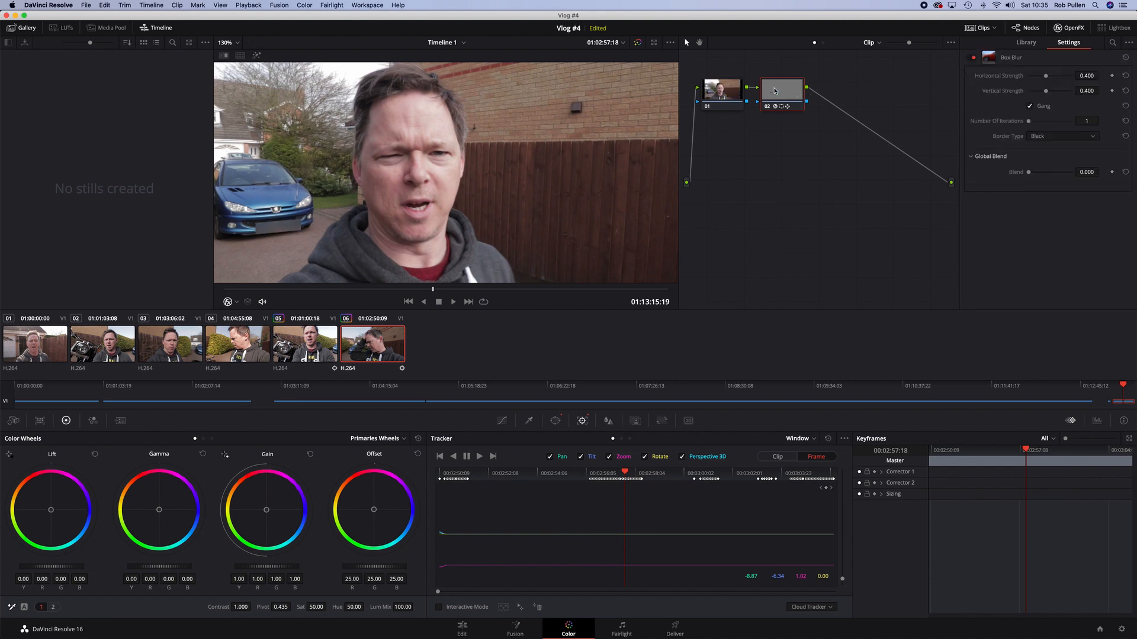
pyautogui.moveTo(1047, 93); pyautogui.dragTo(1039, 94)
# Step back to the start of the clip and forward again, zooming the viewer, to review the blurred plate
pyautogui.press('Left')
pyautogui.press('Left')
pyautogui.press('Left')
pyautogui.press('Left')
pyautogui.press('Left')
pyautogui.press('Left')
pyautogui.press('Left')
pyautogui.press('Left')
pyautogui.press('Left')
pyautogui.press('Left')
pyautogui.press('Left')
pyautogui.press('Left')
pyautogui.press('Left')
pyautogui.press('Left')
pyautogui.press('Left')
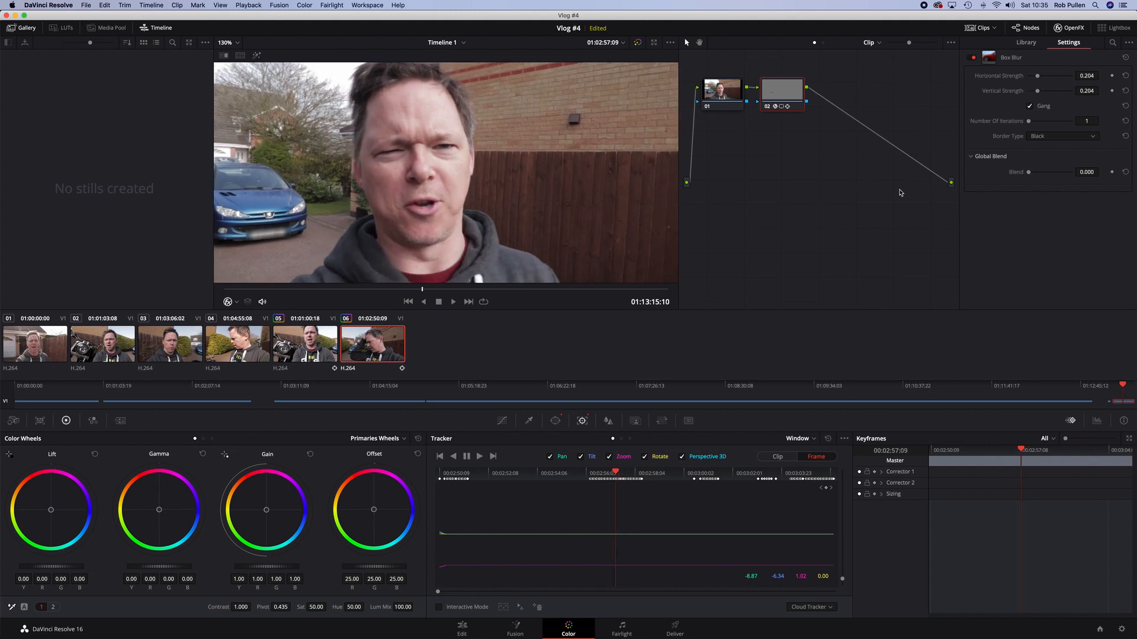
pyautogui.press('Left')
pyautogui.press('Left')
pyautogui.press('Left')
pyautogui.press('Left')
pyautogui.press('Left')
pyautogui.press('Left')
pyautogui.press('Left')
pyautogui.press('Left')
pyautogui.press('Left')
pyautogui.press('Left')
pyautogui.press('Left')
pyautogui.press('Left')
pyautogui.press('Left')
pyautogui.press('Left')
pyautogui.press('Left')
pyautogui.press('Left')
pyautogui.press('Left')
pyautogui.press('Left')
pyautogui.press('Left')
pyautogui.press('Left')
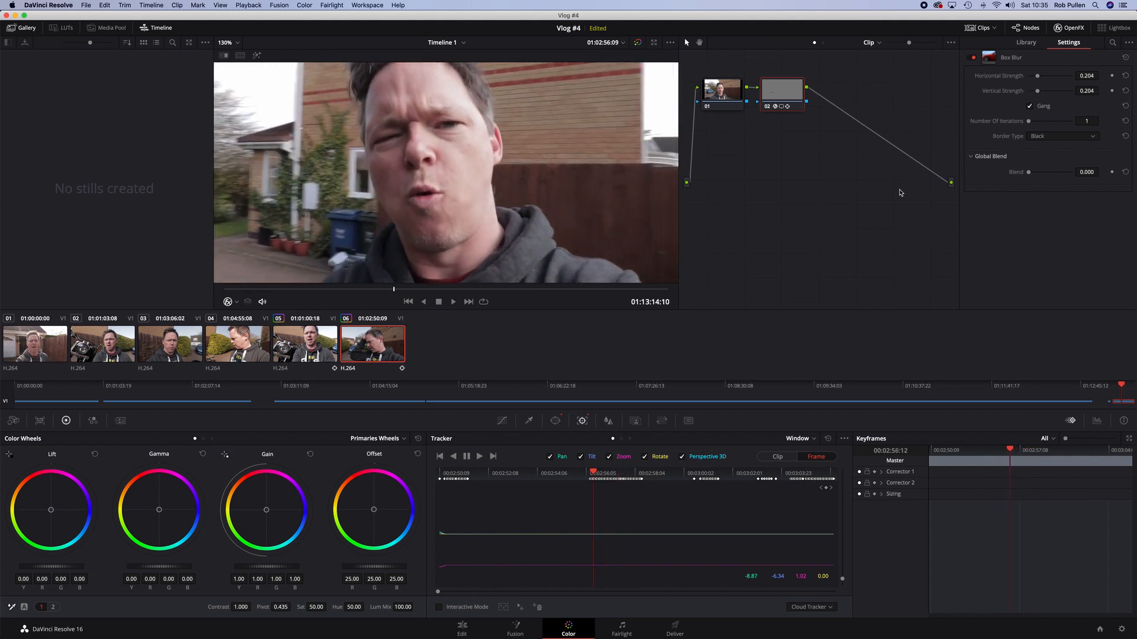
pyautogui.press('Left')
pyautogui.press('Left')
pyautogui.press('Left')
pyautogui.press('Left')
pyautogui.press('Left')
pyautogui.press('Left')
pyautogui.press('Left')
pyautogui.press('Left')
pyautogui.press('Left')
pyautogui.press('Left')
pyautogui.press('Left')
pyautogui.press('Left')
pyautogui.press('Left')
pyautogui.press('Left')
pyautogui.press('Left')
pyautogui.press('Left')
pyautogui.press('Left')
pyautogui.press('Left')
pyautogui.press('Left')
pyautogui.press('Left')
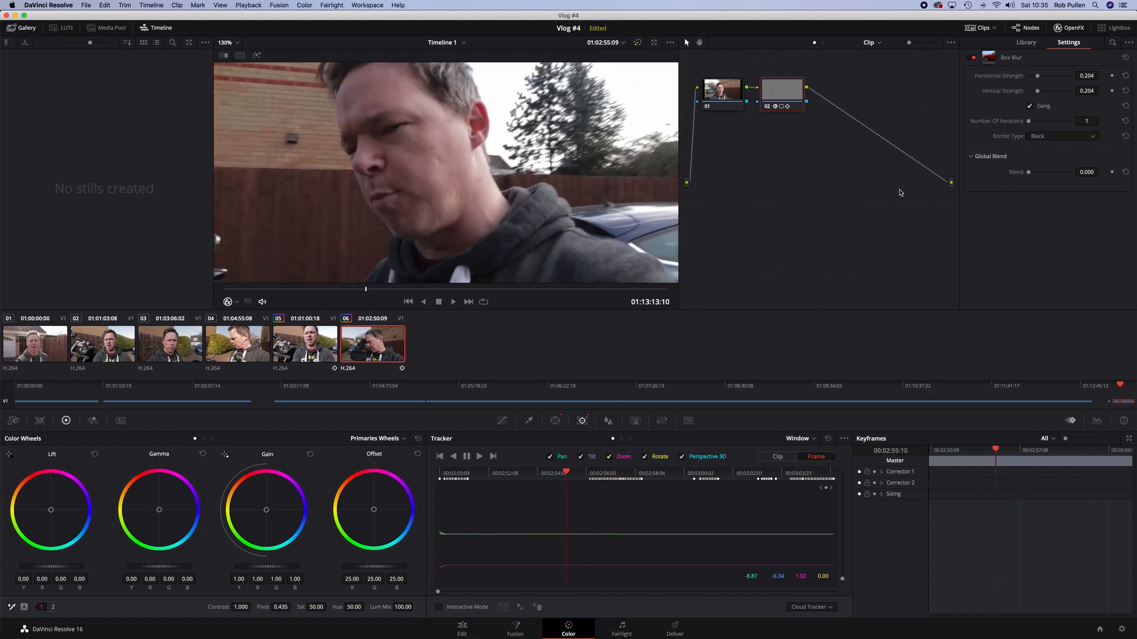
pyautogui.press('Left')
pyautogui.press('Left')
pyautogui.press('Left')
pyautogui.press('Left')
pyautogui.press('Left')
pyautogui.press('Left')
pyautogui.press('Left')
pyautogui.press('Left')
pyautogui.press('Left')
pyautogui.press('Left')
pyautogui.press('Left')
pyautogui.press('Left')
pyautogui.press('Left')
pyautogui.press('Left')
pyautogui.press('Left')
pyautogui.press('Left')
pyautogui.press('Left')
pyautogui.press('Left')
pyautogui.press('Left')
pyautogui.press('Left')
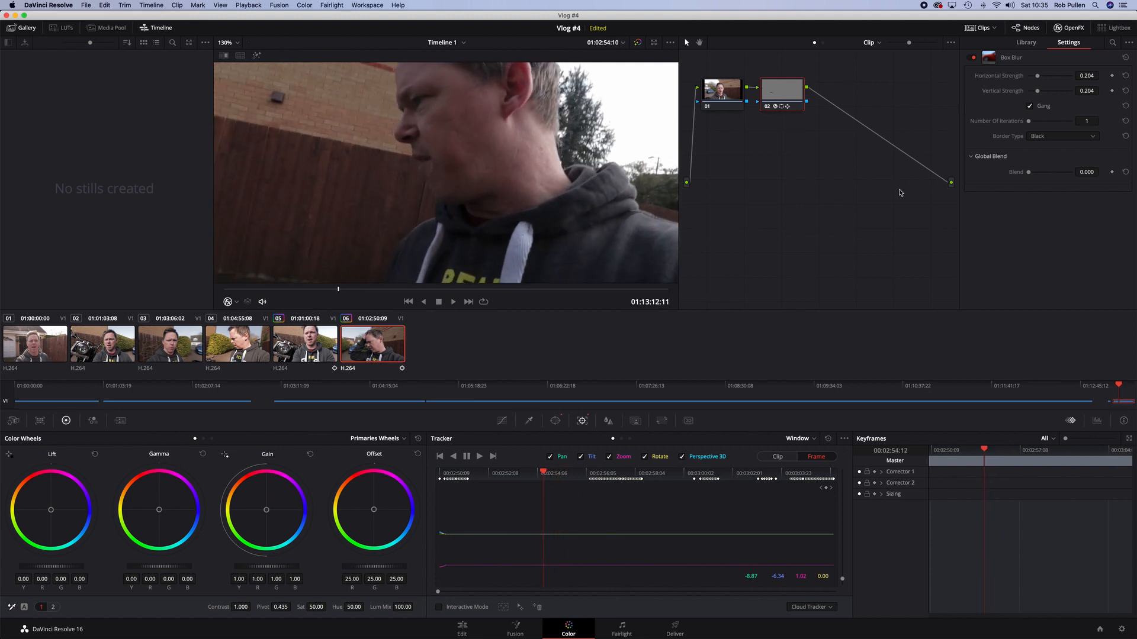
pyautogui.press('Left')
pyautogui.press('Left')
pyautogui.press('Left')
pyautogui.press('Left')
pyautogui.press('Left')
pyautogui.press('Left')
pyautogui.press('Left')
pyautogui.press('Left')
pyautogui.press('Left')
pyautogui.press('Left')
pyautogui.press('Left')
pyautogui.press('Left')
pyautogui.press('Left')
pyautogui.press('Left')
pyautogui.press('Left')
pyautogui.press('Left')
pyautogui.press('Left')
pyautogui.press('Left')
pyautogui.press('Left')
pyautogui.press('Left')
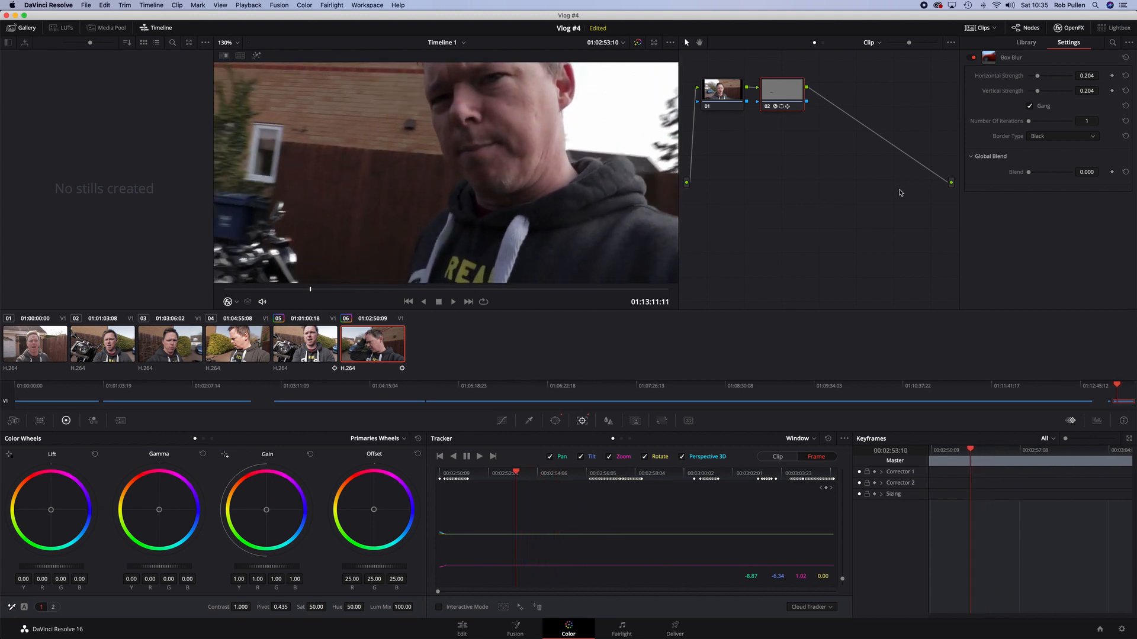
pyautogui.press('Left')
pyautogui.press('Left')
pyautogui.press('Left')
pyautogui.press('Left')
pyautogui.press('Left')
pyautogui.press('Left')
pyautogui.press('Left')
pyautogui.press('Left')
pyautogui.press('Left')
pyautogui.press('Left')
pyautogui.press('Left')
pyautogui.press('Left')
pyautogui.press('Left')
pyautogui.press('Left')
pyautogui.press('Left')
pyautogui.press('Left')
pyautogui.press('Left')
pyautogui.press('Left')
pyautogui.press('Left')
pyautogui.press('Left')
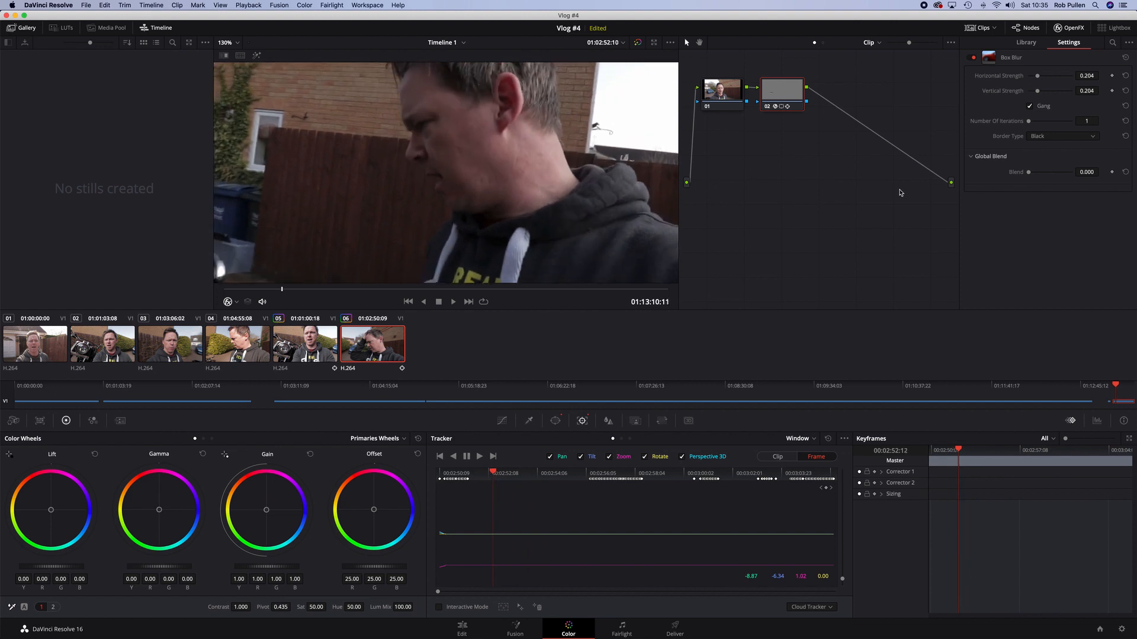
pyautogui.press('Left')
pyautogui.press('Left')
pyautogui.press('Left')
pyautogui.press('Left')
pyautogui.press('Left')
pyautogui.press('Left')
pyautogui.press('Left')
pyautogui.press('Left')
pyautogui.press('Left')
pyautogui.press('Left')
pyautogui.press('Left')
pyautogui.press('Left')
pyautogui.press('Left')
pyautogui.press('Left')
pyautogui.press('Left')
pyautogui.press('Left')
pyautogui.press('Left')
pyautogui.press('Left')
pyautogui.press('Left')
pyautogui.press('Left')
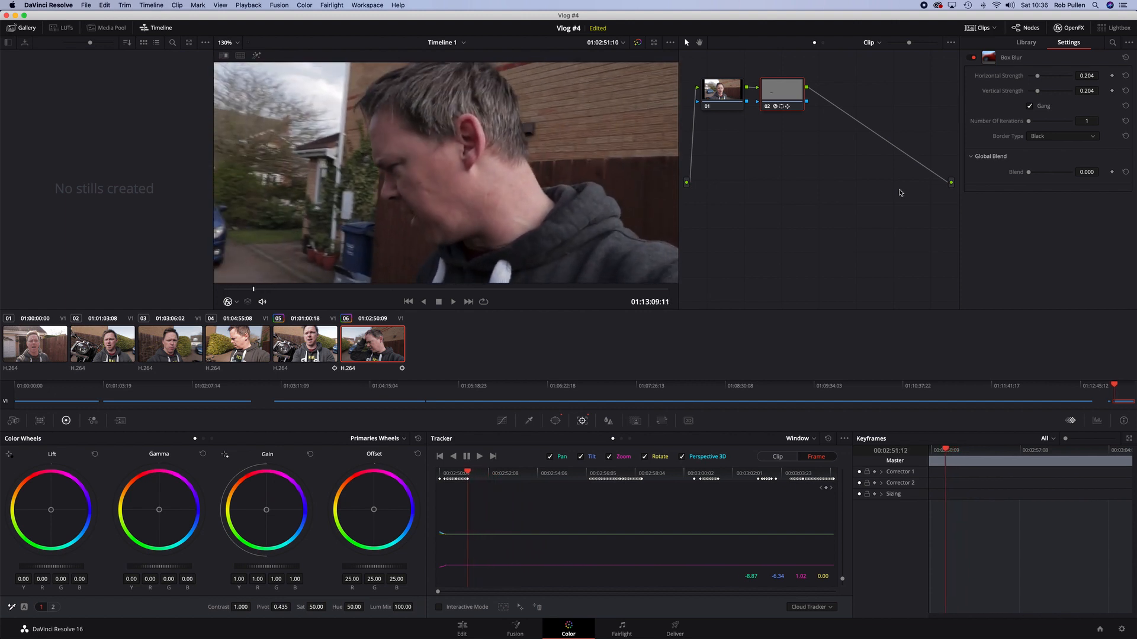
pyautogui.press('Left')
pyautogui.press('Left')
pyautogui.press('Left')
pyautogui.press('Left')
pyautogui.press('Left')
pyautogui.press('Left')
pyautogui.press('Left')
pyautogui.press('Left')
pyautogui.press('Left')
pyautogui.press('Left')
pyautogui.press('Left')
pyautogui.press('Left')
pyautogui.press('Left')
pyautogui.press('Left')
pyautogui.press('Left')
pyautogui.press('Left')
pyautogui.press('Left')
pyautogui.press('Left')
pyautogui.press('Left')
pyautogui.press('Left')
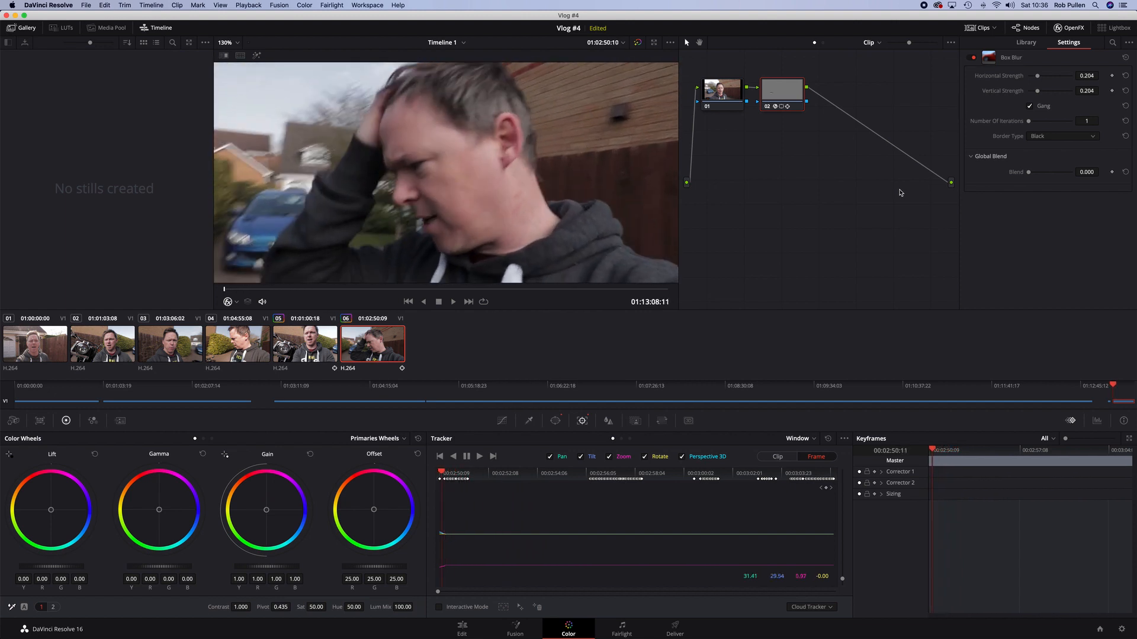
pyautogui.press('Right')
pyautogui.press('Right')
pyautogui.press('Right')
pyautogui.press('Right')
pyautogui.press('Right')
pyautogui.press('Right')
pyautogui.press('Right')
pyautogui.press('Right')
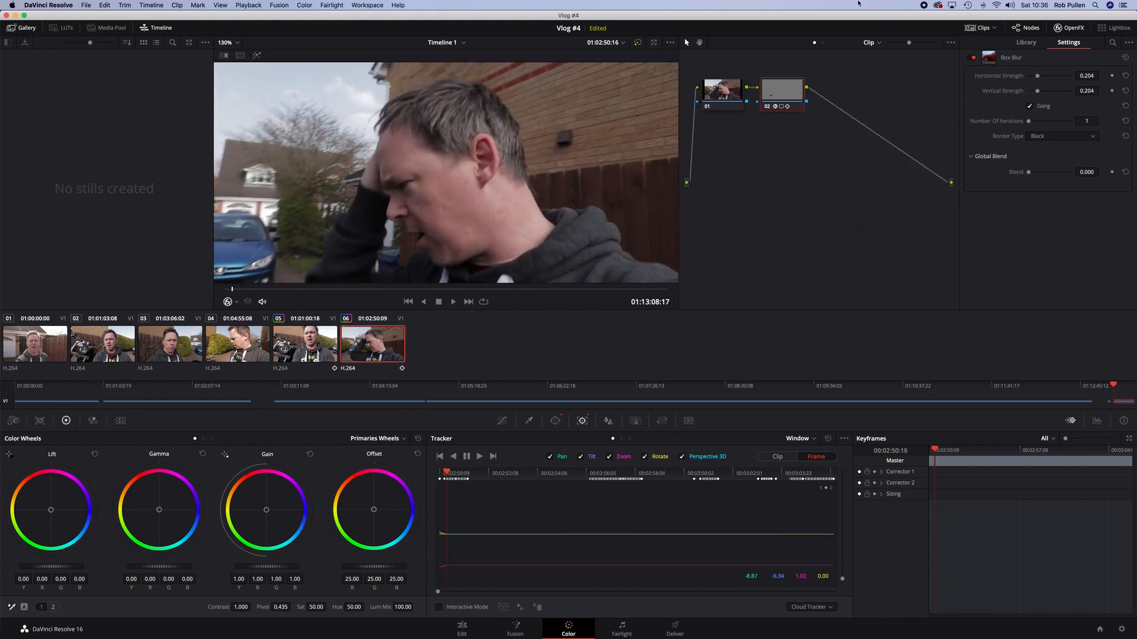
pyautogui.scroll(-5, 368, 185)
pyautogui.scroll(1, 368, 185)
pyautogui.scroll(-1, 369, 185)
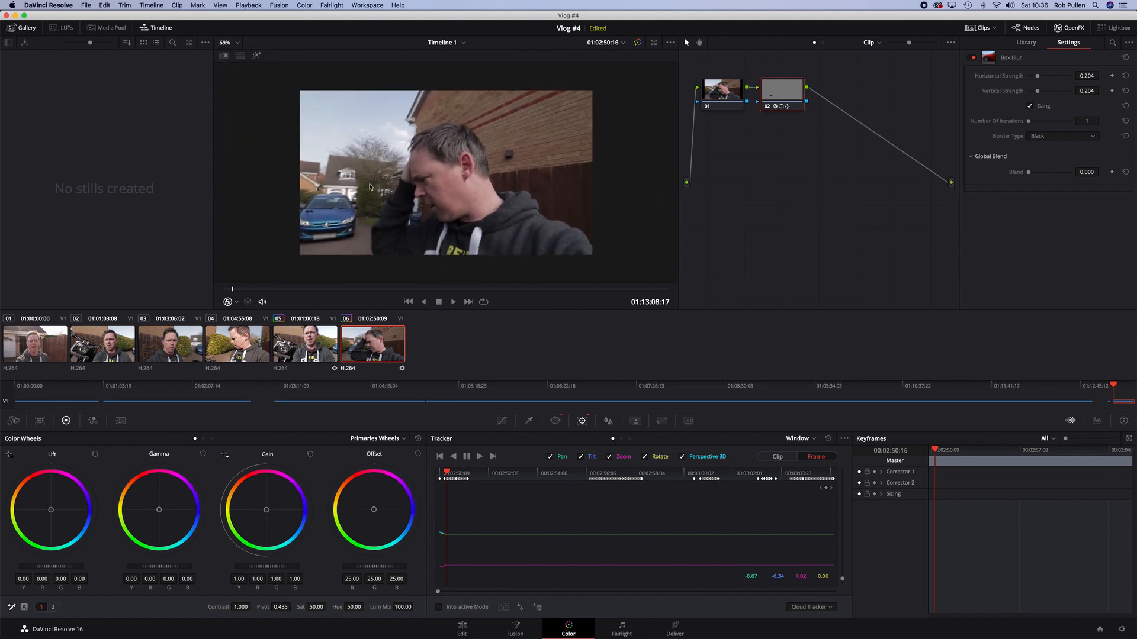
pyautogui.scroll(2, 373, 188)
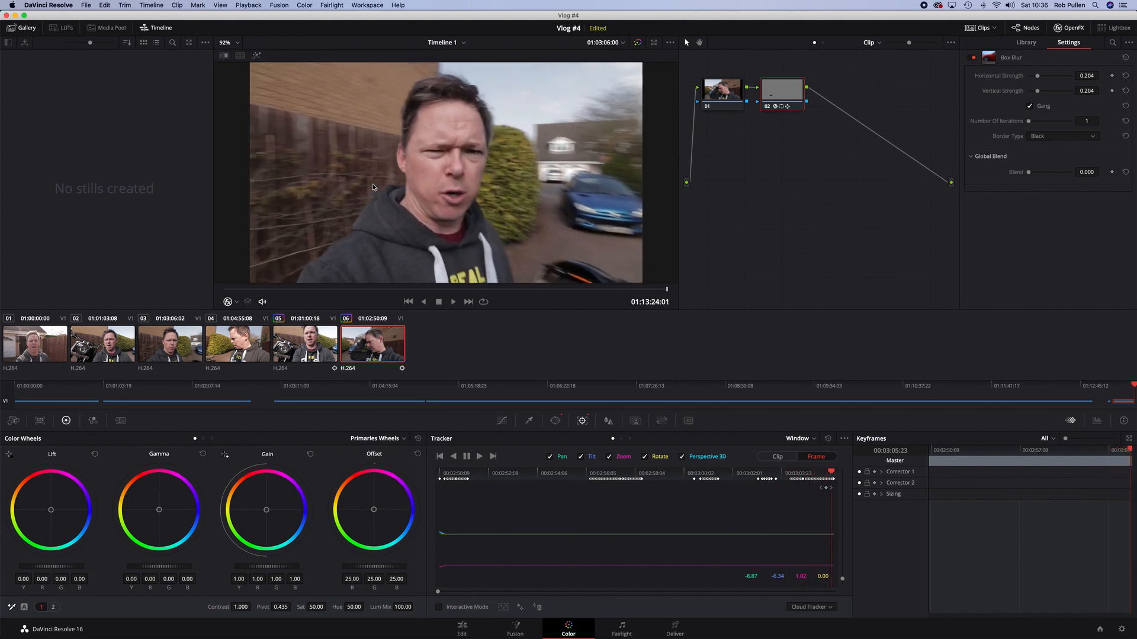
# Jump back to the middle of the clip, zoom the viewer in, and inspect the blurred plate frame by frame
pyautogui.press('Left')
pyautogui.press('Left')
pyautogui.press('Left')
pyautogui.press('Left')
pyautogui.press('Left')
pyautogui.press('Left')
pyautogui.press('Left')
pyautogui.press('Left')
pyautogui.press('Left')
pyautogui.press('Left')
pyautogui.press('Left')
pyautogui.press('Left')
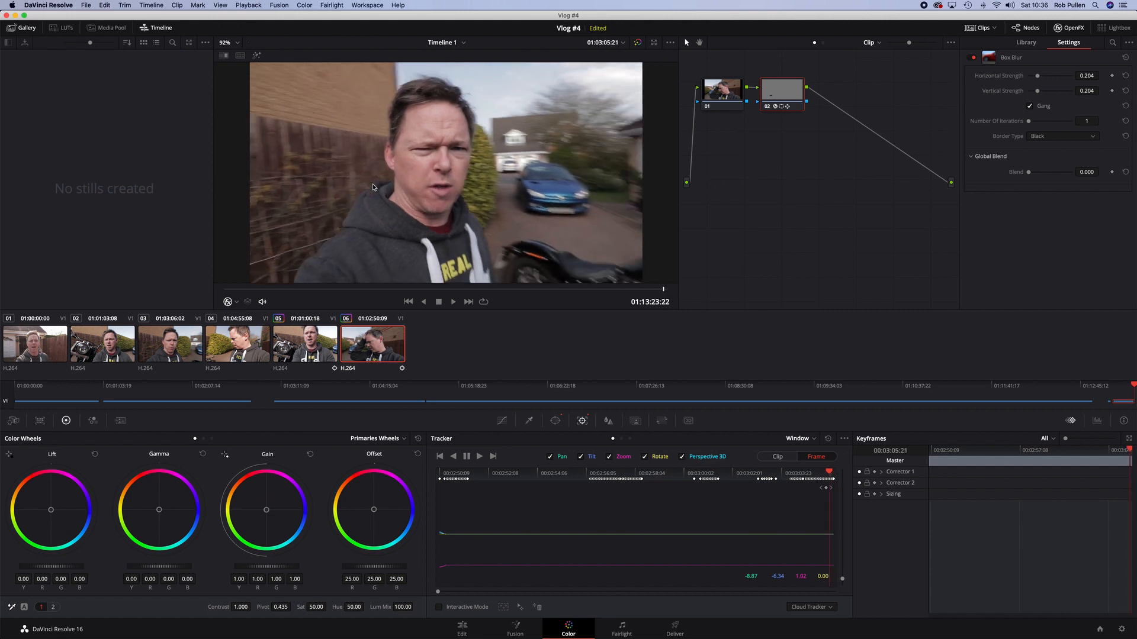
pyautogui.press('Left')
pyautogui.press('Left')
pyautogui.press('Left')
pyautogui.press('Left')
pyautogui.press('Left')
pyautogui.press('Left')
pyautogui.press('Left')
pyautogui.press('Left')
pyautogui.press('Left')
pyautogui.press('Left')
pyautogui.press('Left')
pyautogui.press('Left')
pyautogui.press('Left')
pyautogui.press('Left')
pyautogui.press('Left')
pyautogui.press('Left')
pyautogui.press('Left')
pyautogui.press('Left')
pyautogui.press('Left')
pyautogui.press('Left')
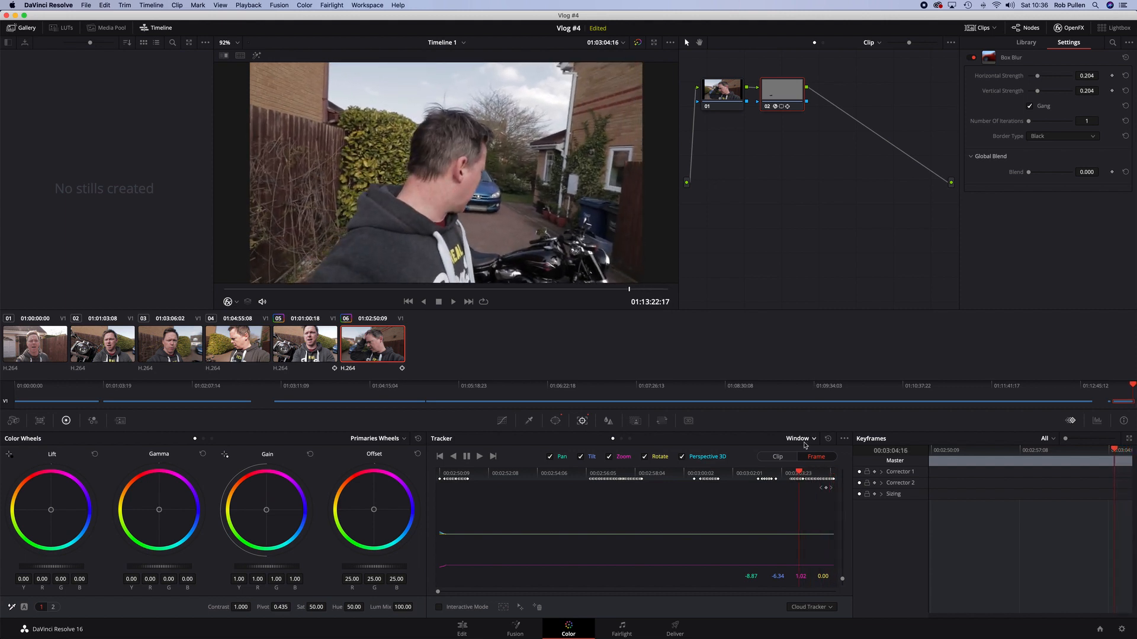
pyautogui.moveTo(798, 474); pyautogui.dragTo(640, 473)
pyautogui.scroll(-2, 423, 242)
pyautogui.scroll(6, 384, 231)
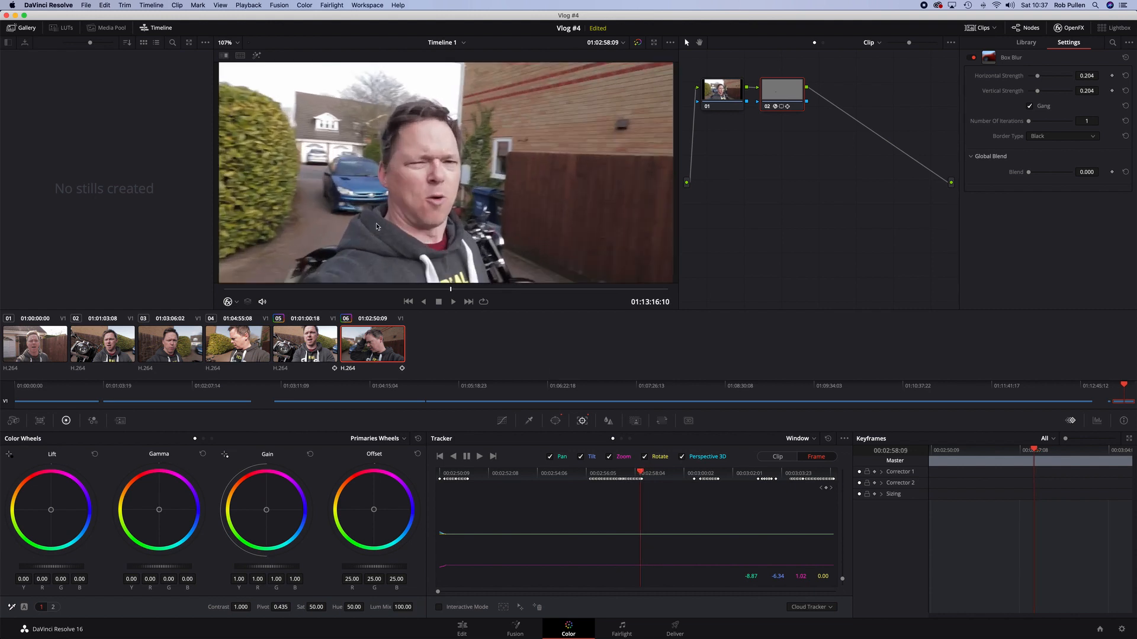
pyautogui.scroll(-1, 513, 274)
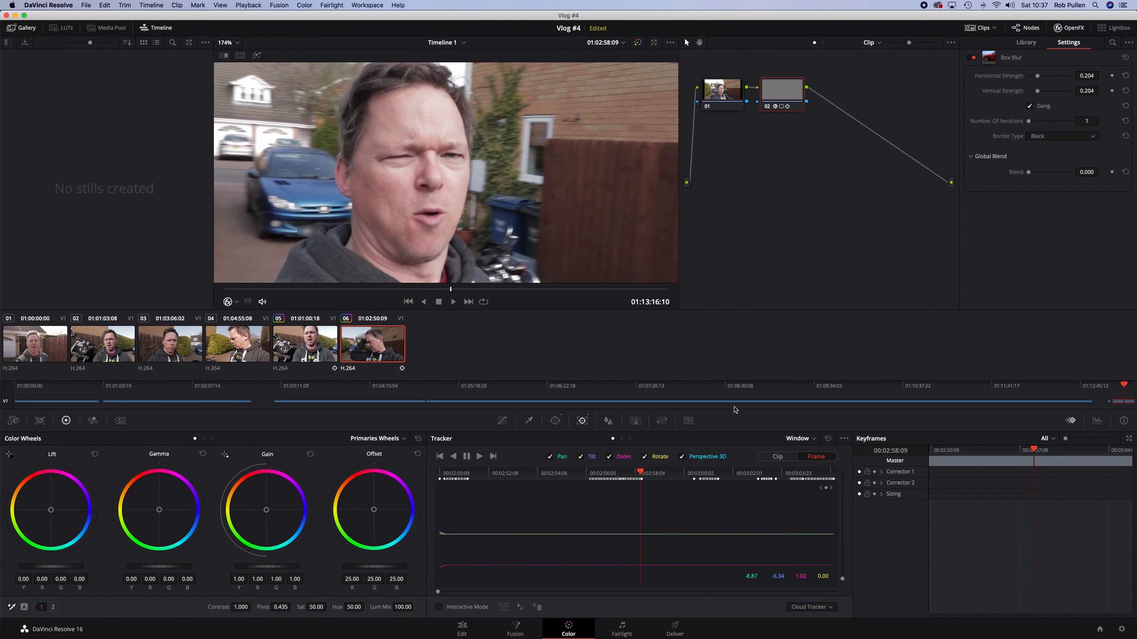
pyautogui.press('Left')
pyautogui.press('Left')
pyautogui.press('Left')
pyautogui.press('Left')
pyautogui.press('Left')
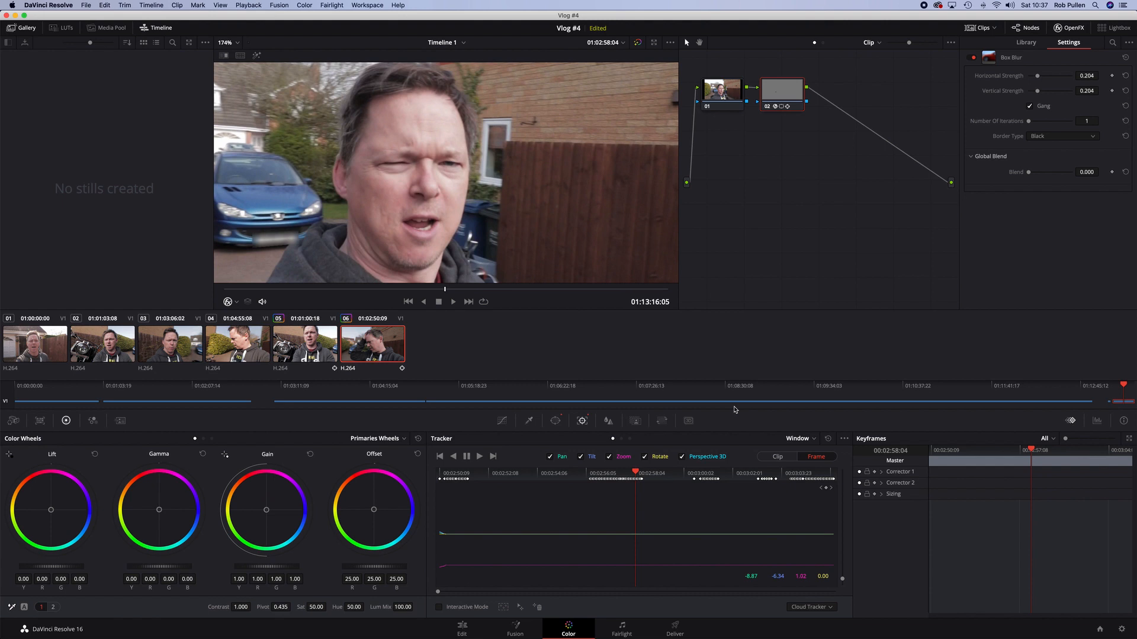
pyautogui.press('Right')
pyautogui.press('Right')
pyautogui.press('Right')
pyautogui.press('Right')
pyautogui.press('Right')
pyautogui.press('Right')
pyautogui.press('Right')
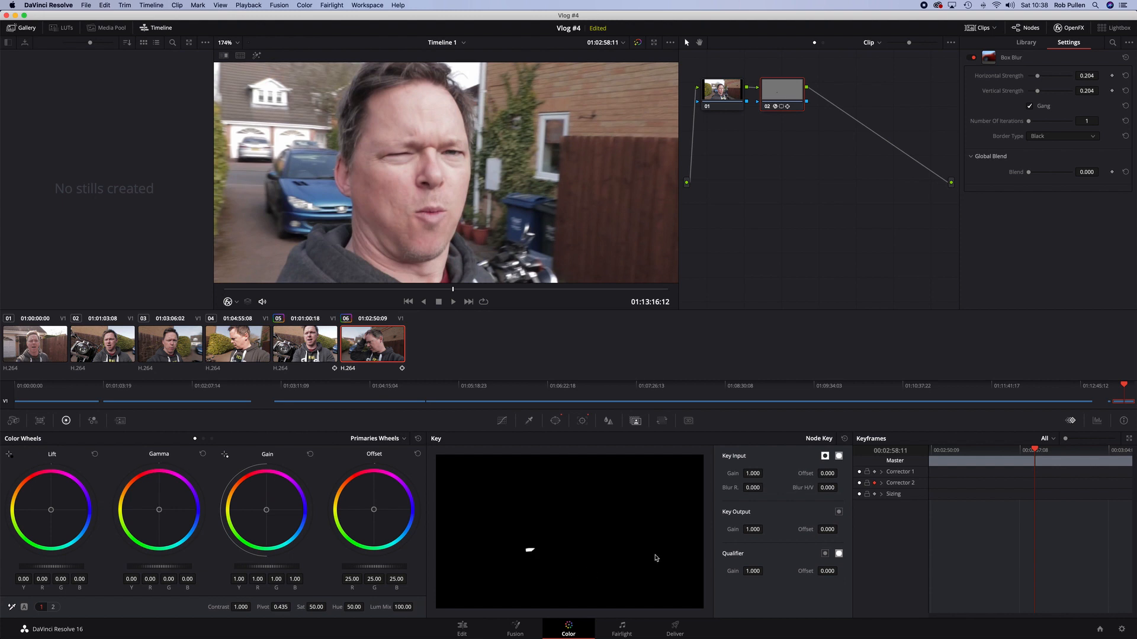
# Keyframe the corrector node's key output gain at 0.000 where the head covers the plate, and at 1.000 one frame earlier
pyautogui.moveTo(753, 530); pyautogui.dragTo(765, 529)
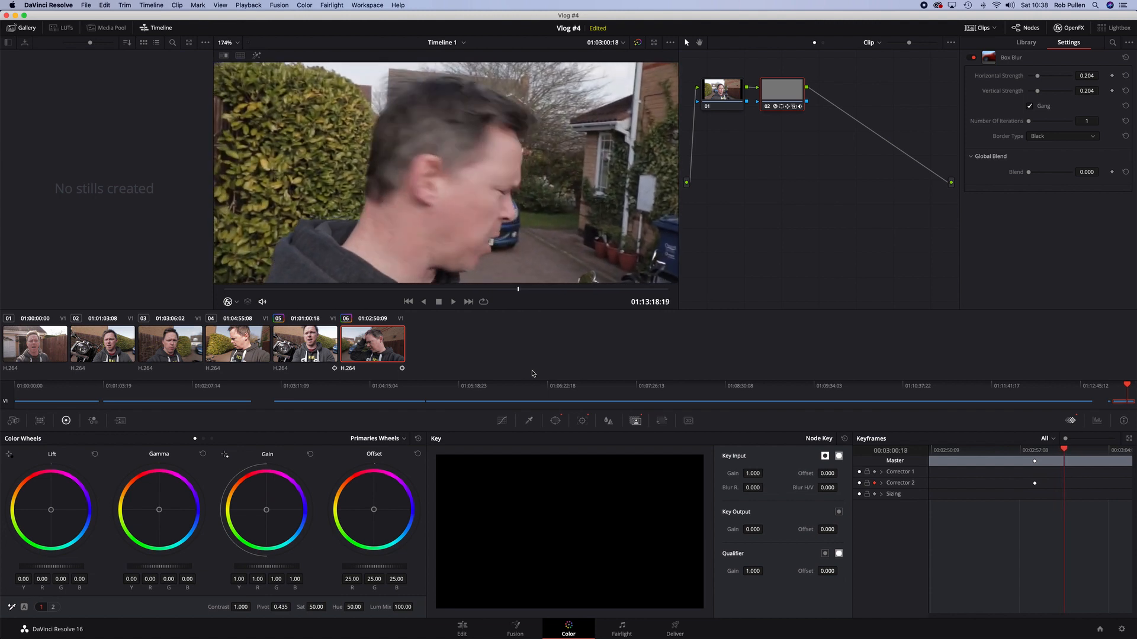
pyautogui.press('Left')
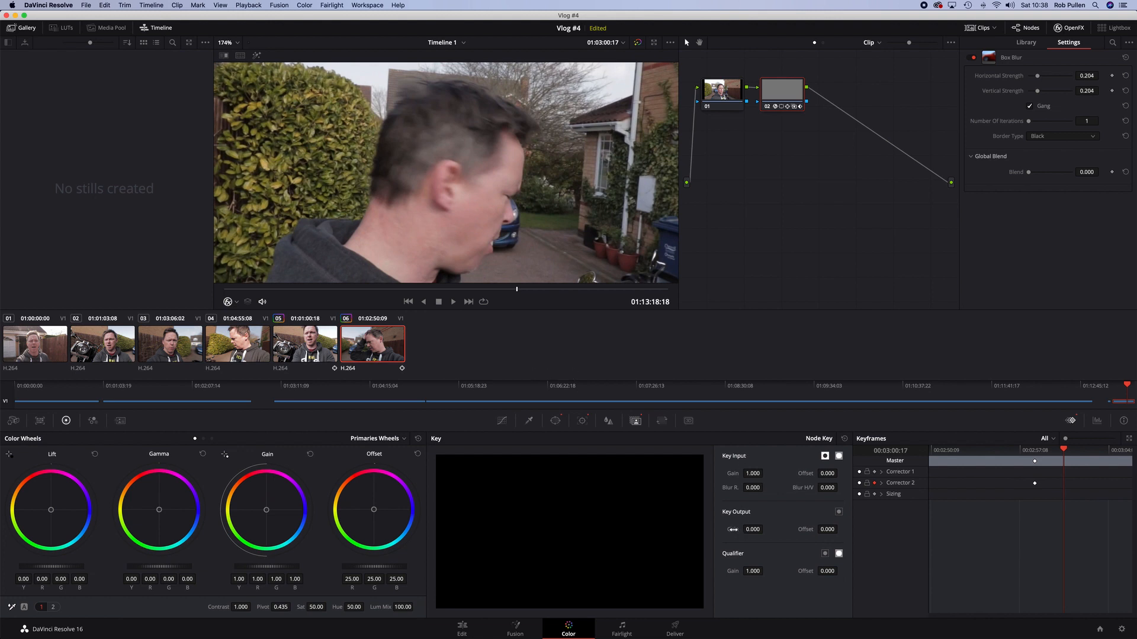
pyautogui.moveTo(765, 529); pyautogui.dragTo(766, 529)
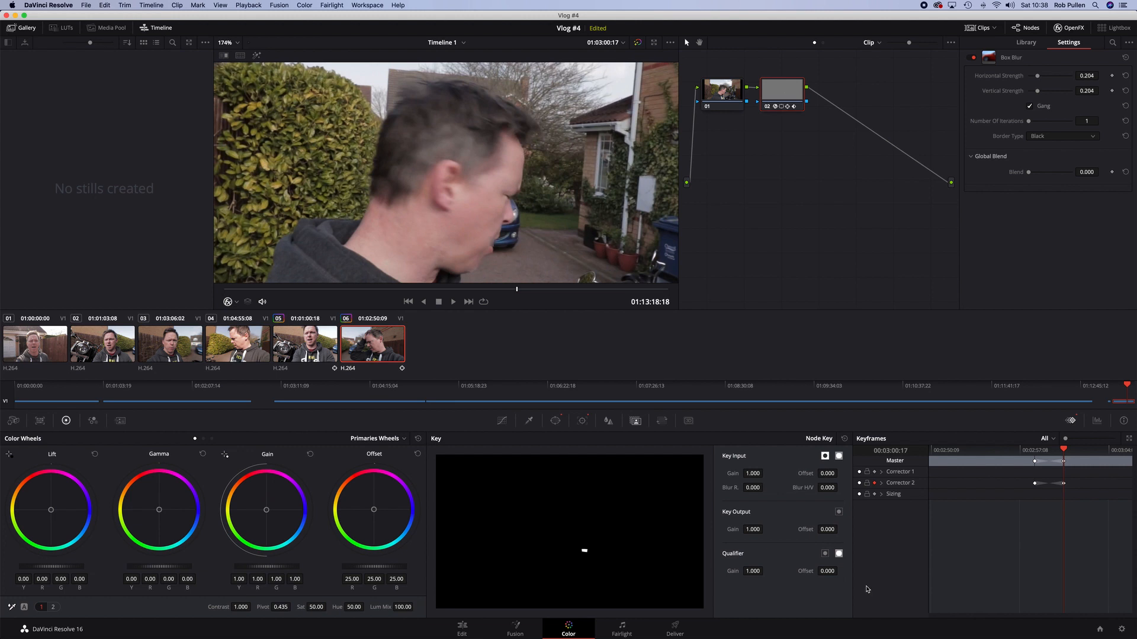
# Step forward to 01:03:01:13 and keyframe the key output gain down to 0 there
pyautogui.press('Right')
pyautogui.press('Right')
pyautogui.press('Right')
pyautogui.press('Right')
pyautogui.press('Right')
pyautogui.press('Right')
pyautogui.press('Right')
pyautogui.press('Right')
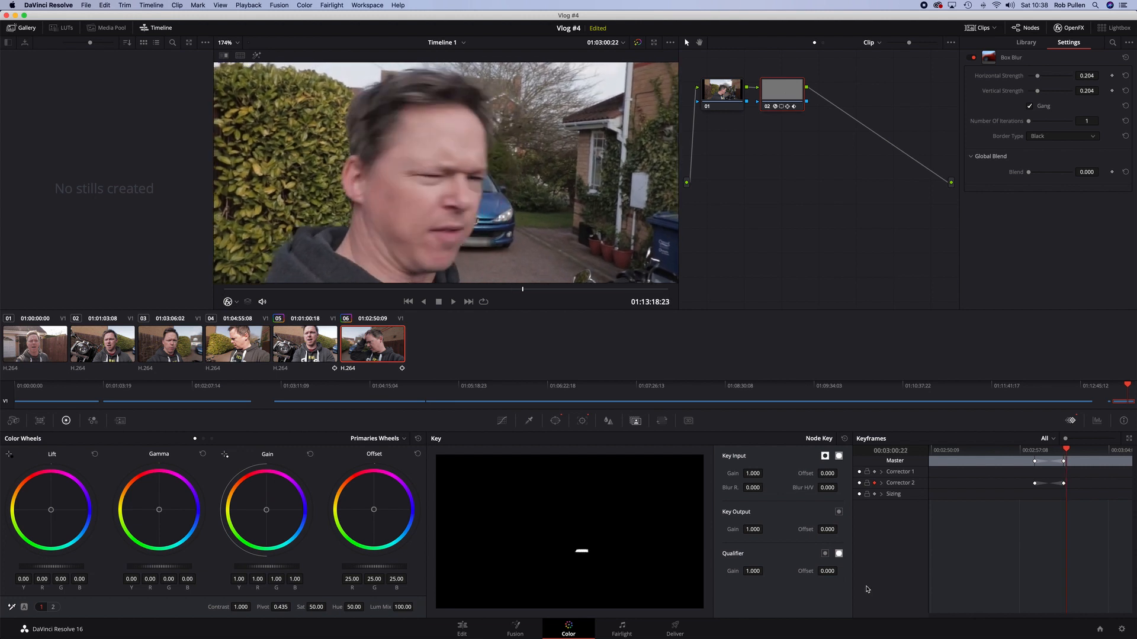
pyautogui.press('Right')
pyautogui.press('Right')
pyautogui.press('Right')
pyautogui.press('Right')
pyautogui.press('Right')
pyautogui.press('Right')
pyautogui.press('Right')
pyautogui.press('Right')
pyautogui.press('Right')
pyautogui.press('Right')
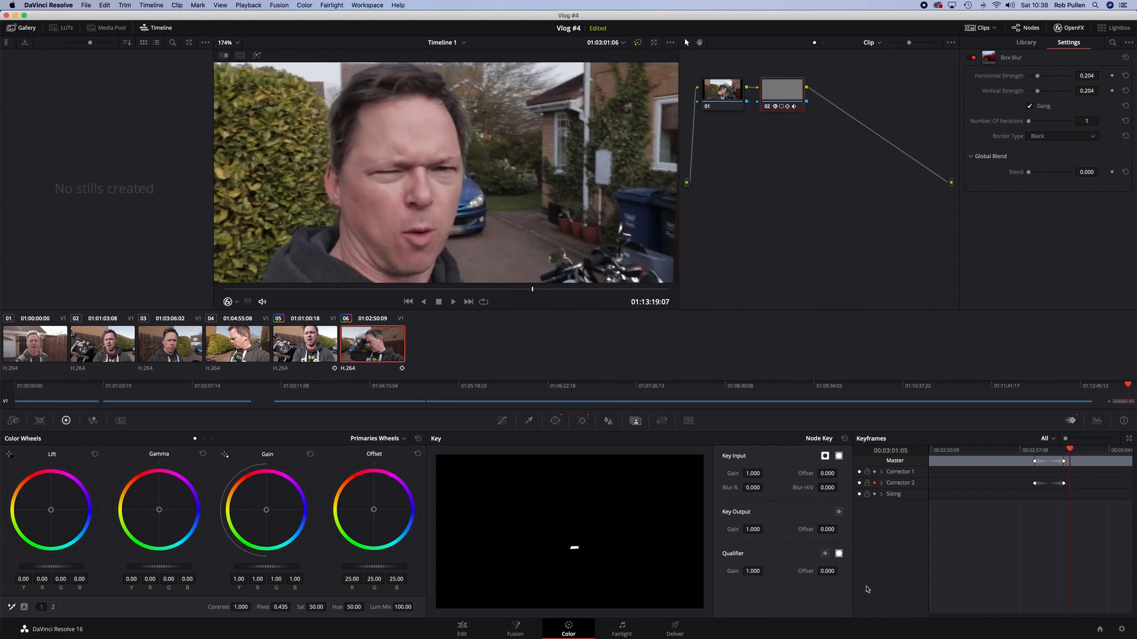
pyautogui.press('Right')
pyautogui.press('Right')
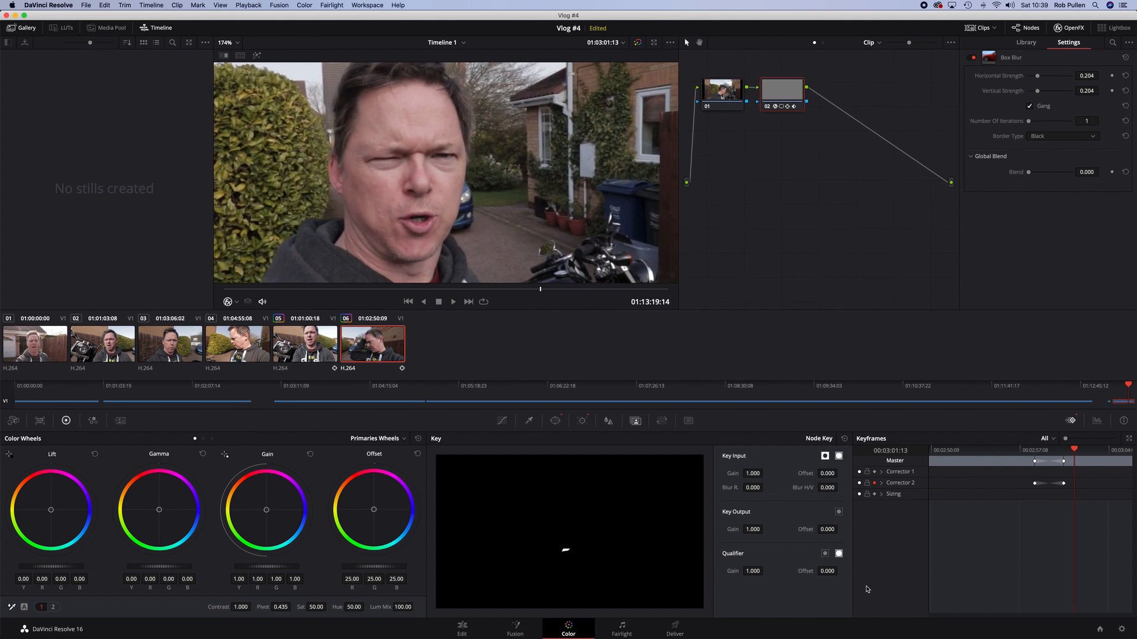
pyautogui.moveTo(753, 530); pyautogui.dragTo(722, 529)
pyautogui.press('Right')
pyautogui.press('Right')
pyautogui.press('Right')
pyautogui.press('Right')
pyautogui.press('Right')
pyautogui.press('Right')
pyautogui.press('Right')
pyautogui.press('Right')
pyautogui.press('Right')
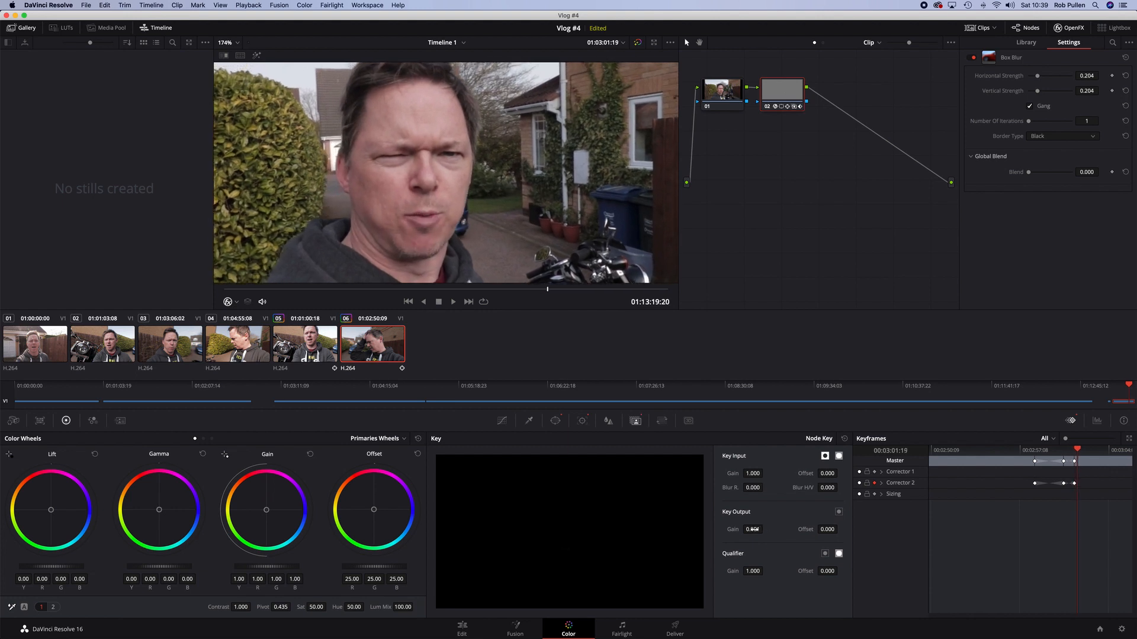
# Step forward to where the plate reappears, raise the key output gain back to 1.000, and play the section
pyautogui.press('Right')
pyautogui.press('Right')
pyautogui.press('Right')
pyautogui.press('Right')
pyautogui.press('Right')
pyautogui.press('Right')
pyautogui.press('Right')
pyautogui.press('Right')
pyautogui.press('Right')
pyautogui.press('Right')
pyautogui.press('Right')
pyautogui.press('Right')
pyautogui.press('Right')
pyautogui.press('Right')
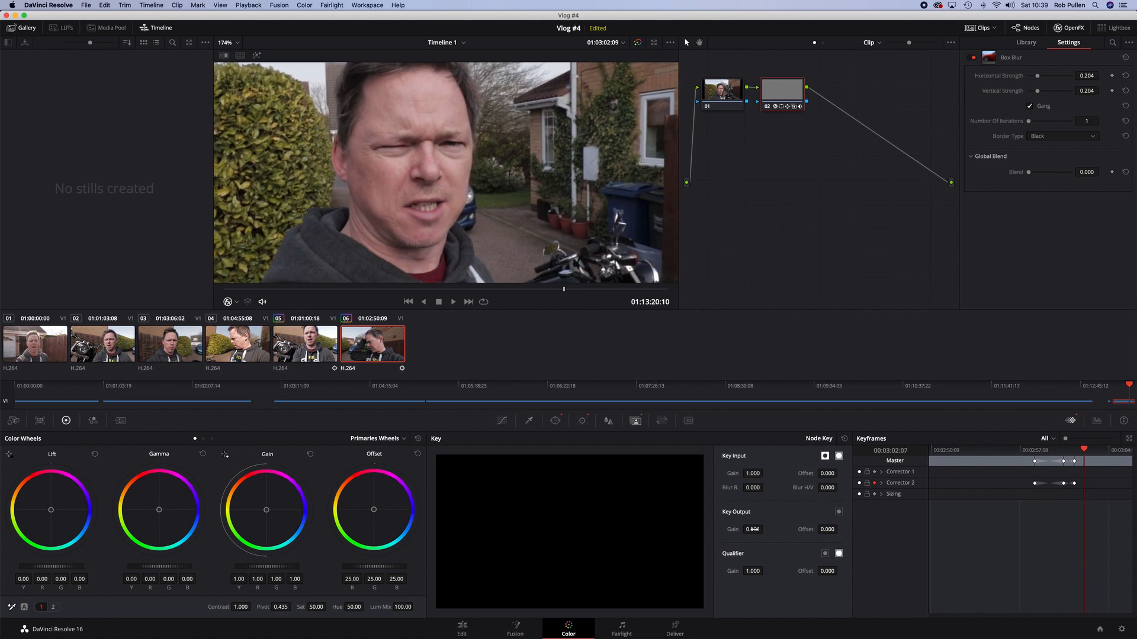
pyautogui.press('Right')
pyautogui.press('Right')
pyautogui.press('Right')
pyautogui.press('Right')
pyautogui.press('Right')
pyautogui.press('Right')
pyautogui.press('Right')
pyautogui.press('Right')
pyautogui.press('Right')
pyautogui.press('Right')
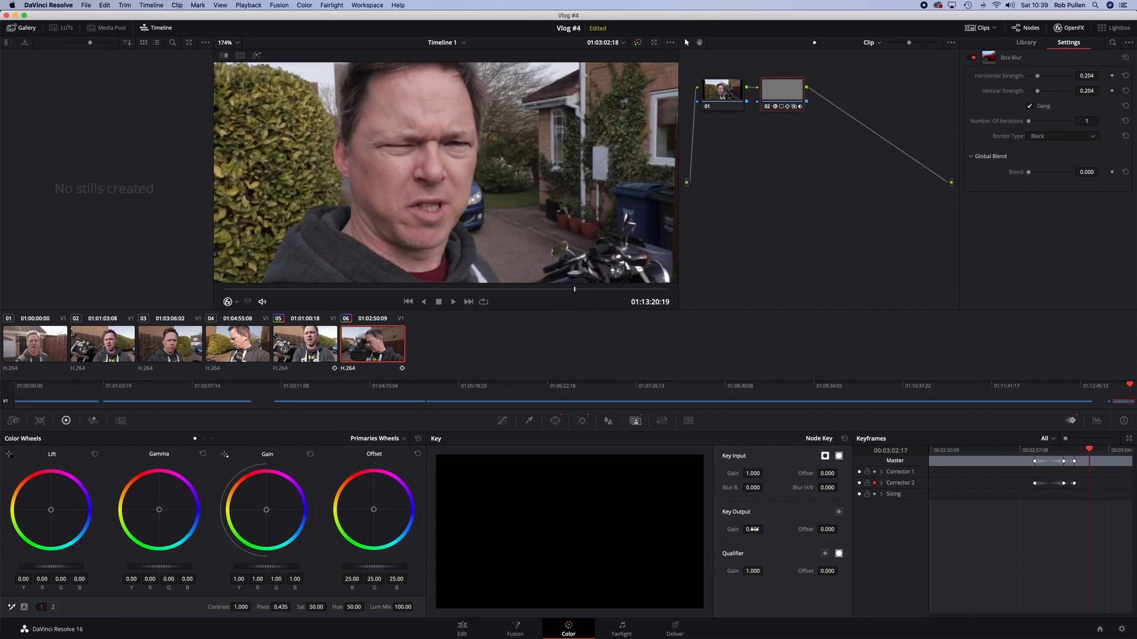
pyautogui.press('Right')
pyautogui.press('Right')
pyautogui.press('Right')
pyautogui.press('Right')
pyautogui.press('Right')
pyautogui.press('Right')
pyautogui.press('Right')
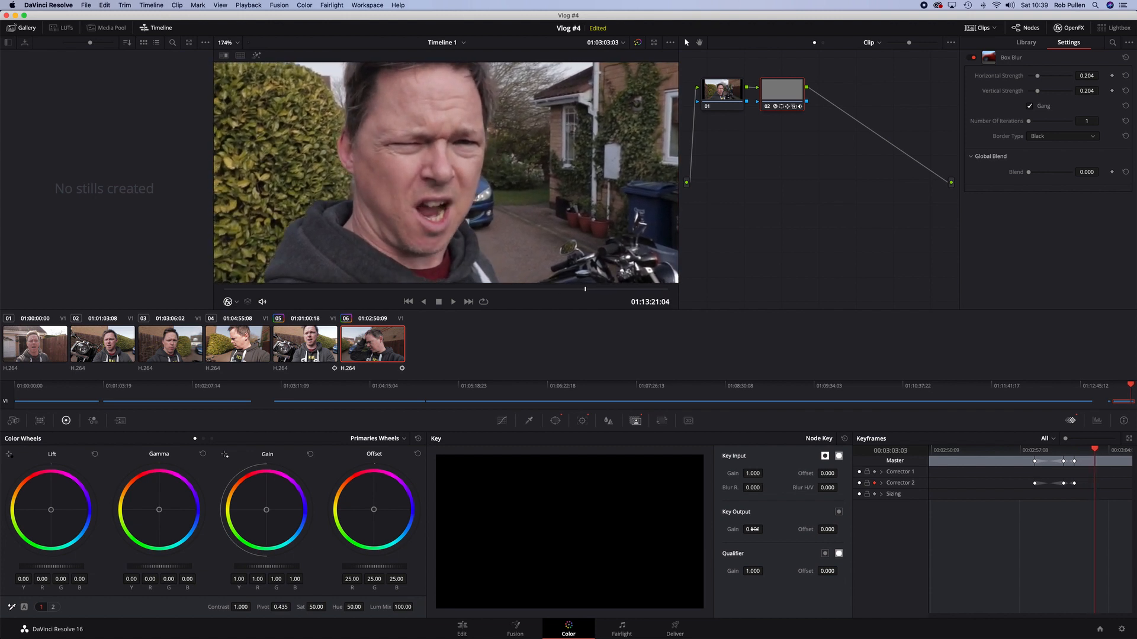
pyautogui.press('Left')
pyautogui.press('Left')
pyautogui.moveTo(765, 529); pyautogui.dragTo(787, 530)
pyautogui.moveTo(765, 529); pyautogui.dragTo(765, 530)
pyautogui.press('space')
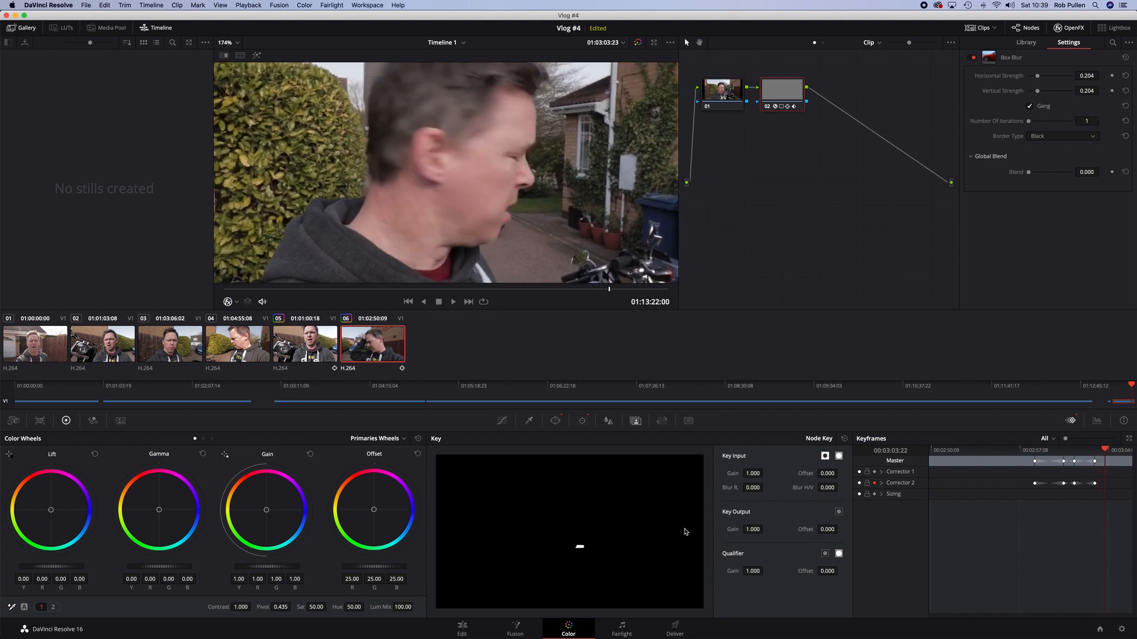
# Keyframe the key output gain to 0 around 01:03:03:20 and back to 1.000 near the clip's end
pyautogui.press('Left')
pyautogui.press('Left')
pyautogui.press('Left')
pyautogui.press('Left')
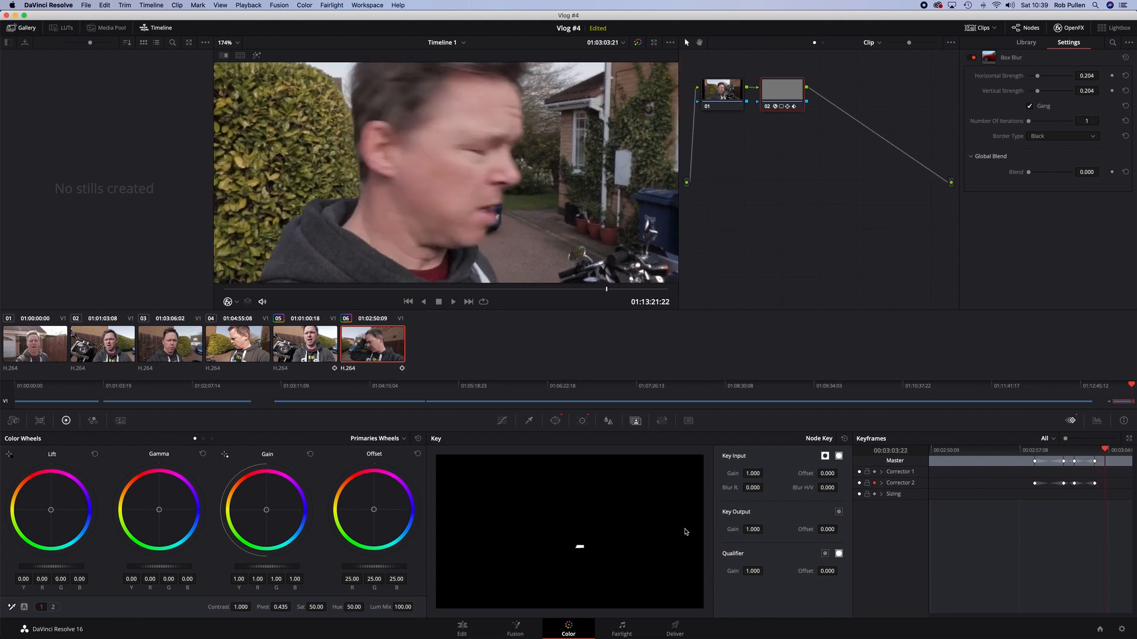
pyautogui.press('Right')
pyautogui.press('Right')
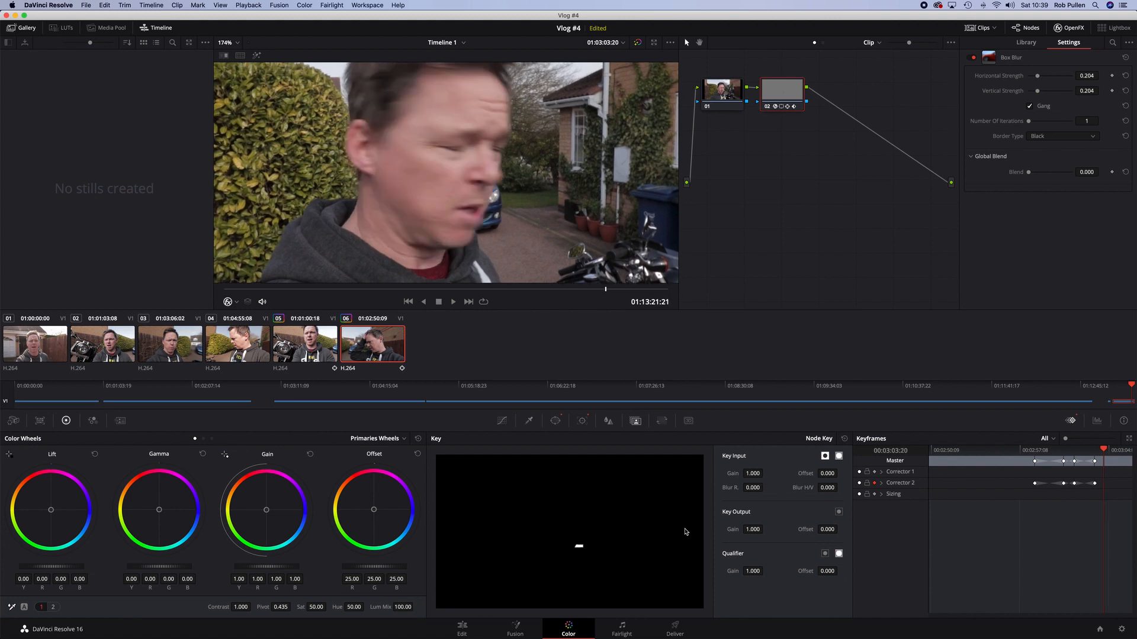
pyautogui.moveTo(754, 531); pyautogui.dragTo(765, 530)
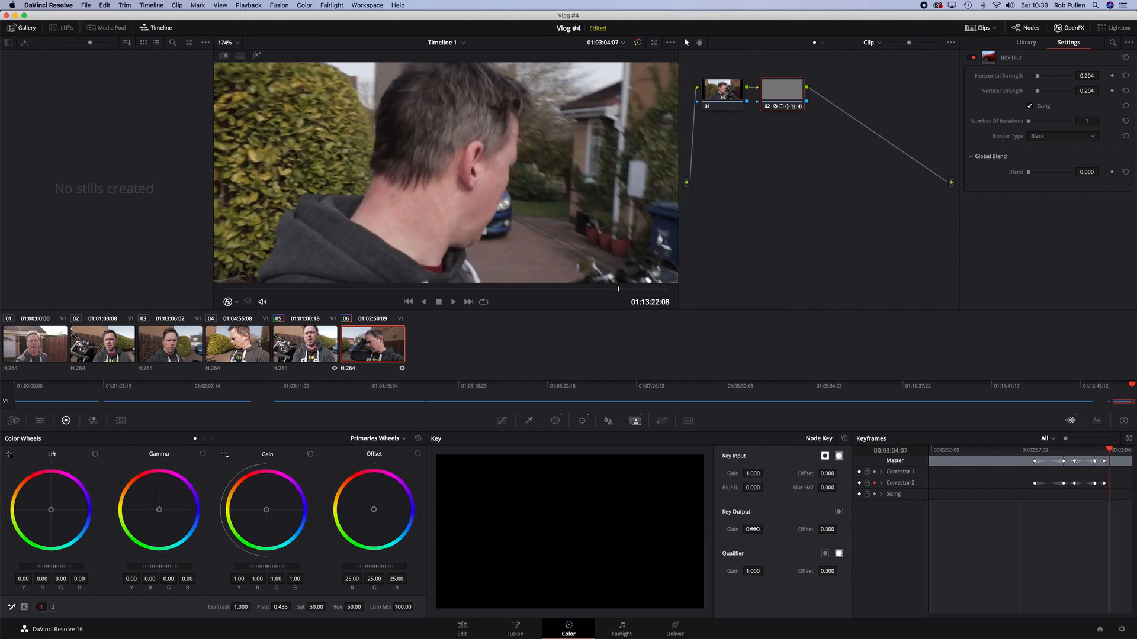
pyautogui.moveTo(752, 529); pyautogui.dragTo(765, 529)
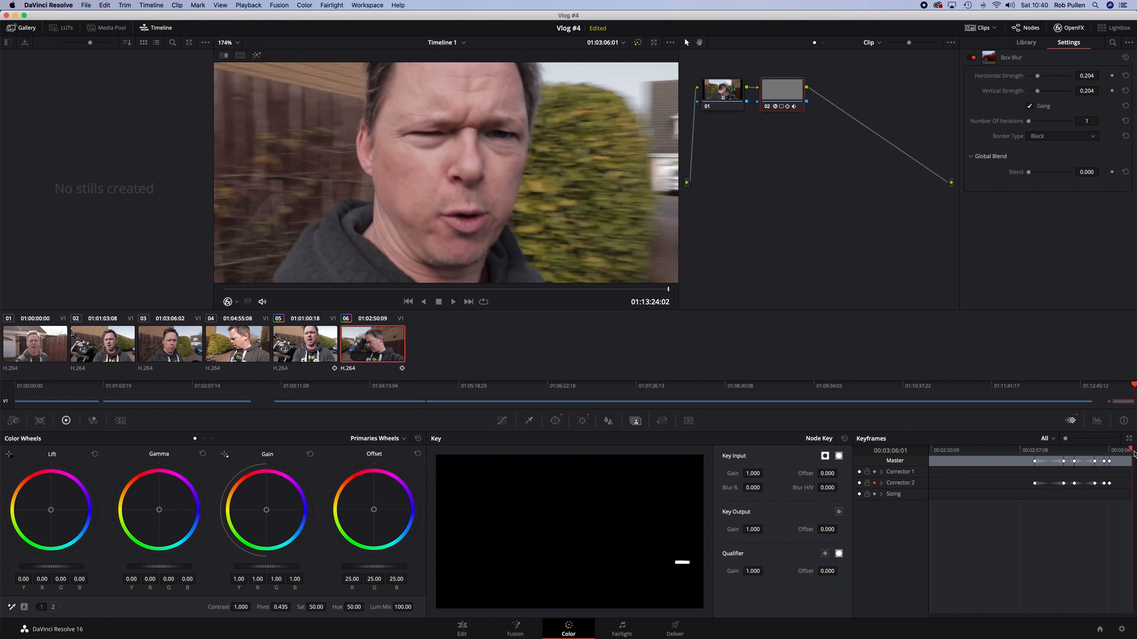
# Scrub back to the start of the keyframed section and set the key output gain to 1.000 there
pyautogui.moveTo(1132, 451); pyautogui.dragTo(1022, 455)
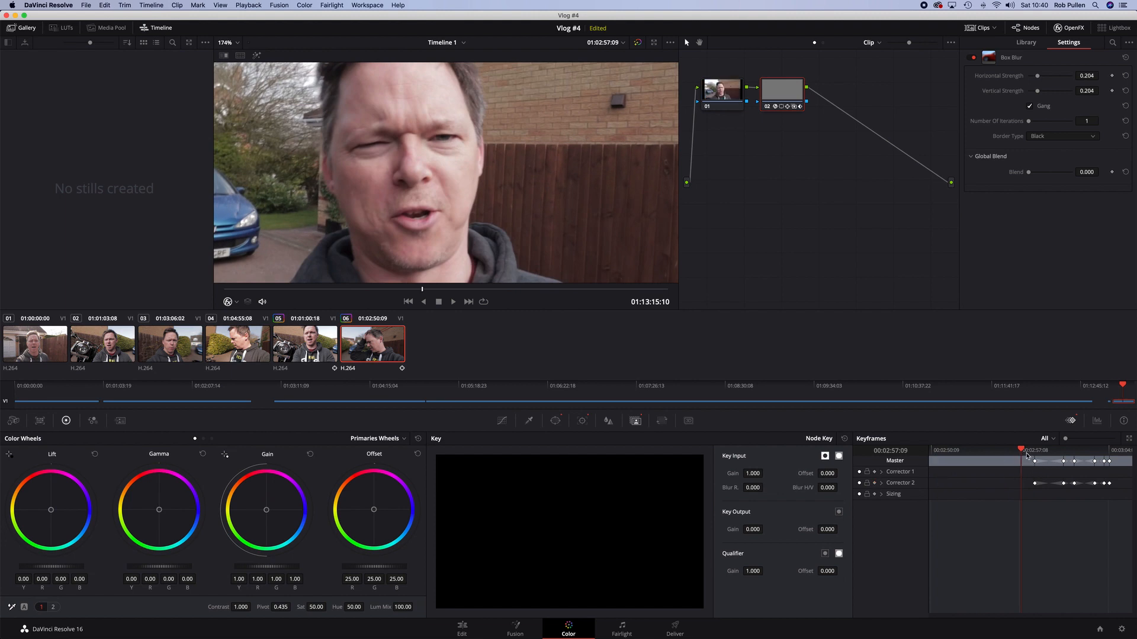
pyautogui.moveTo(733, 529); pyautogui.dragTo(765, 528)
pyautogui.moveTo(765, 529); pyautogui.dragTo(765, 529)
pyautogui.moveTo(1023, 453)
pyautogui.mouseDown()
pyautogui.moveTo(1076, 456)
pyautogui.moveTo(1025, 453)
pyautogui.mouseUp()
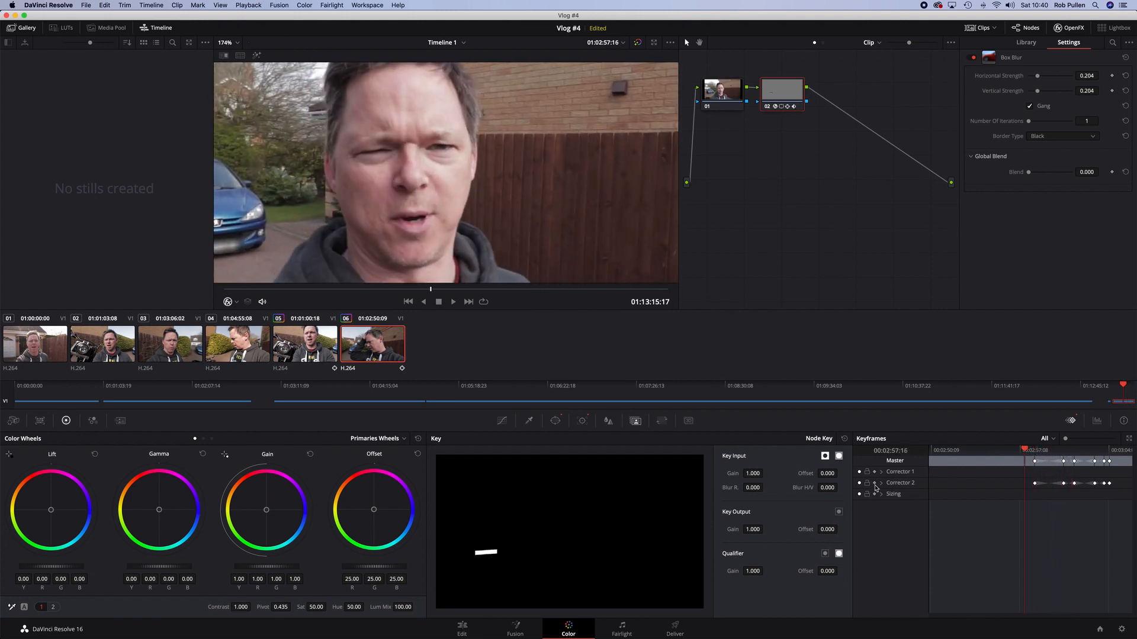
# Select the gain keyframes in the keyframe editor and convert them to static keyframes
pyautogui.click(874, 484)
pyautogui.moveTo(1021, 450); pyautogui.dragTo(1074, 454)
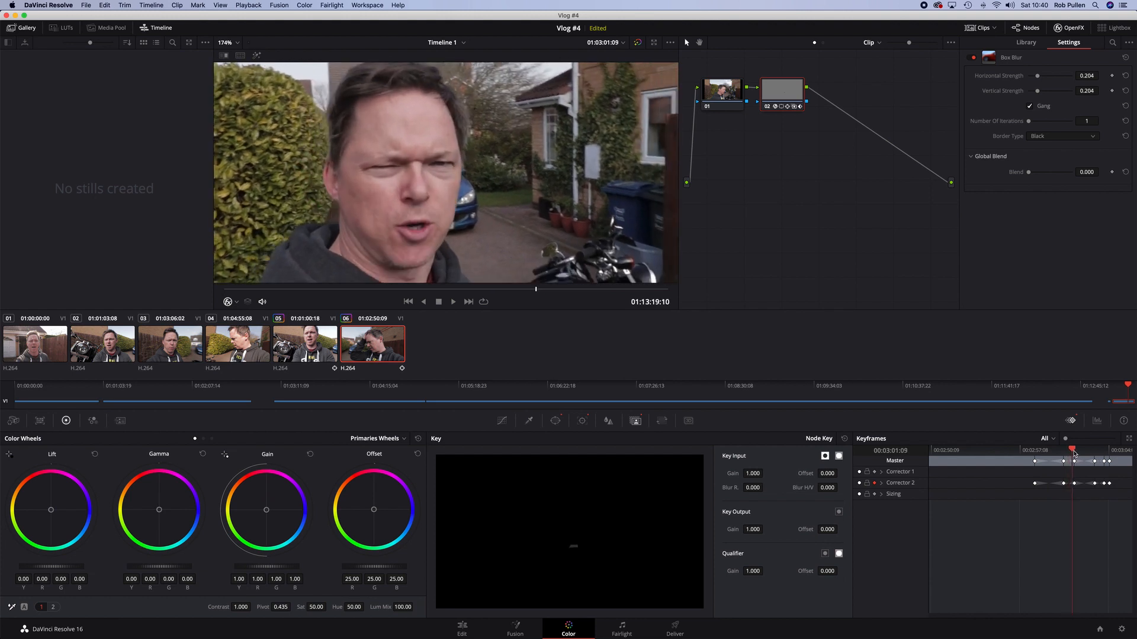
pyautogui.moveTo(1075, 454)
pyautogui.mouseDown()
pyautogui.moveTo(1028, 454)
pyautogui.moveTo(1086, 455)
pyautogui.mouseUp()
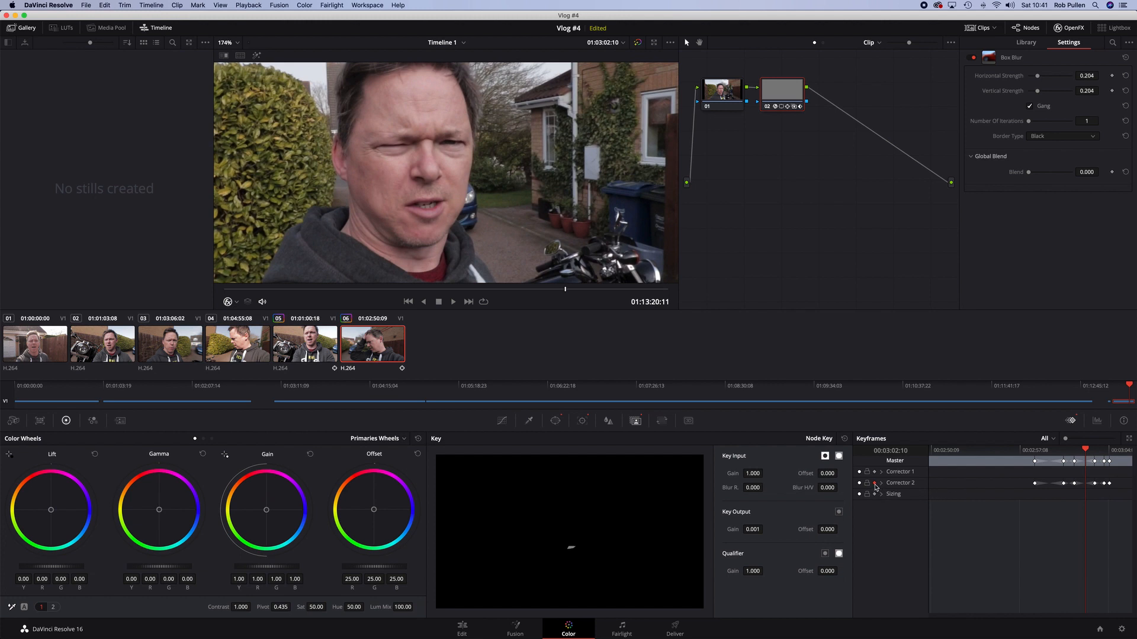
pyautogui.moveTo(1087, 453); pyautogui.dragTo(1119, 494)
pyautogui.rightClick(1036, 464)
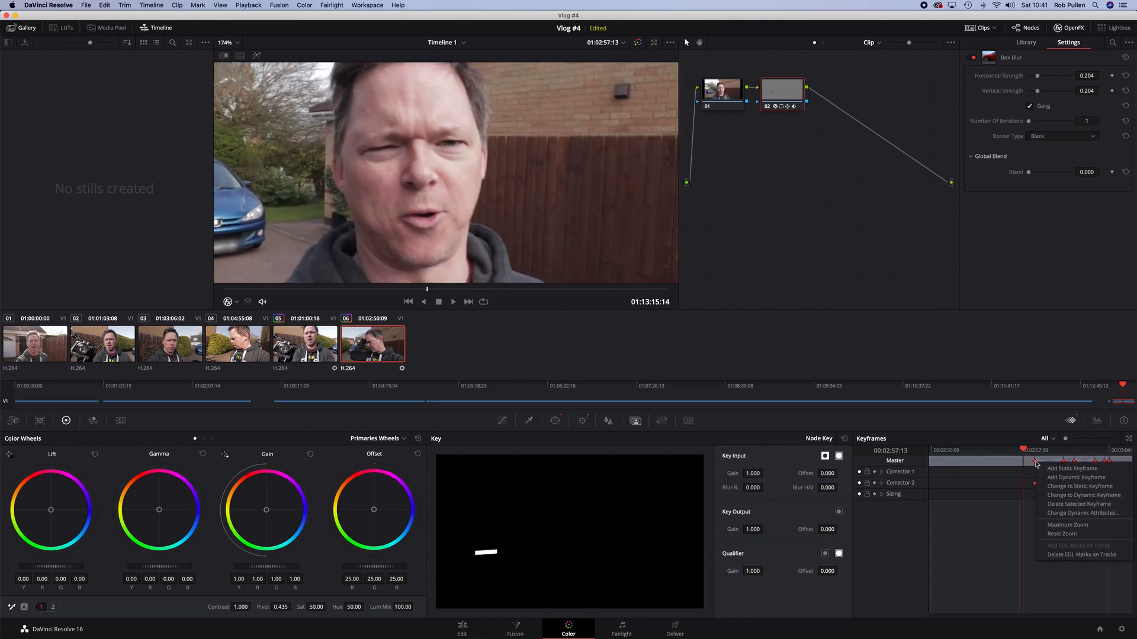
pyautogui.click(1070, 486)
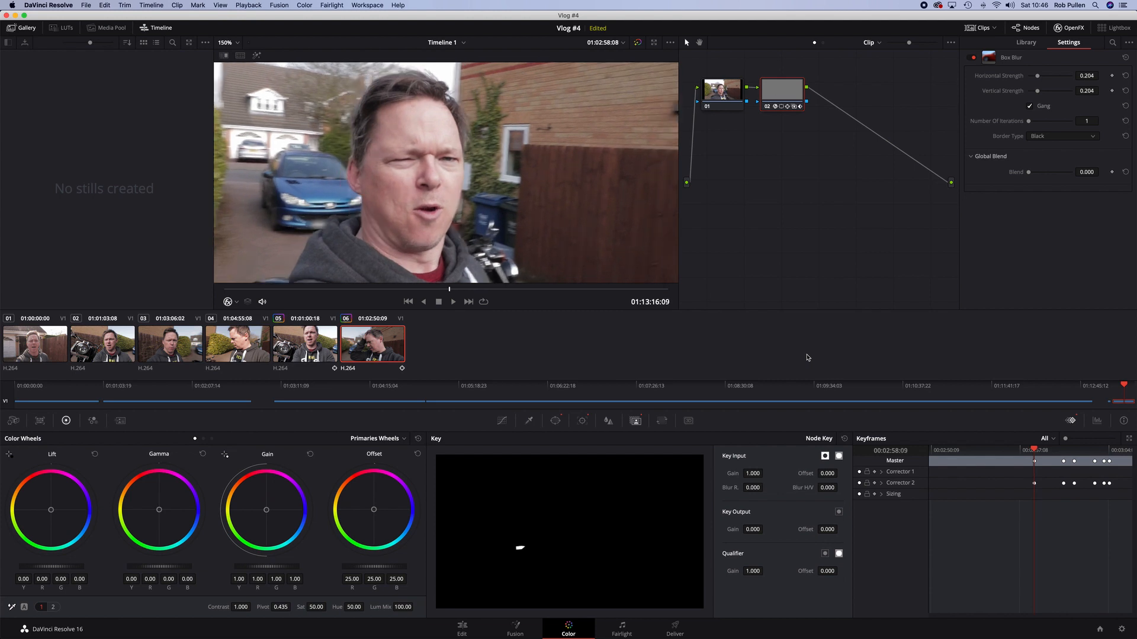
# Step frame by frame through the keyframed section to review where the plate blur switches on and off
pyautogui.press('Left')
pyautogui.press('Left')
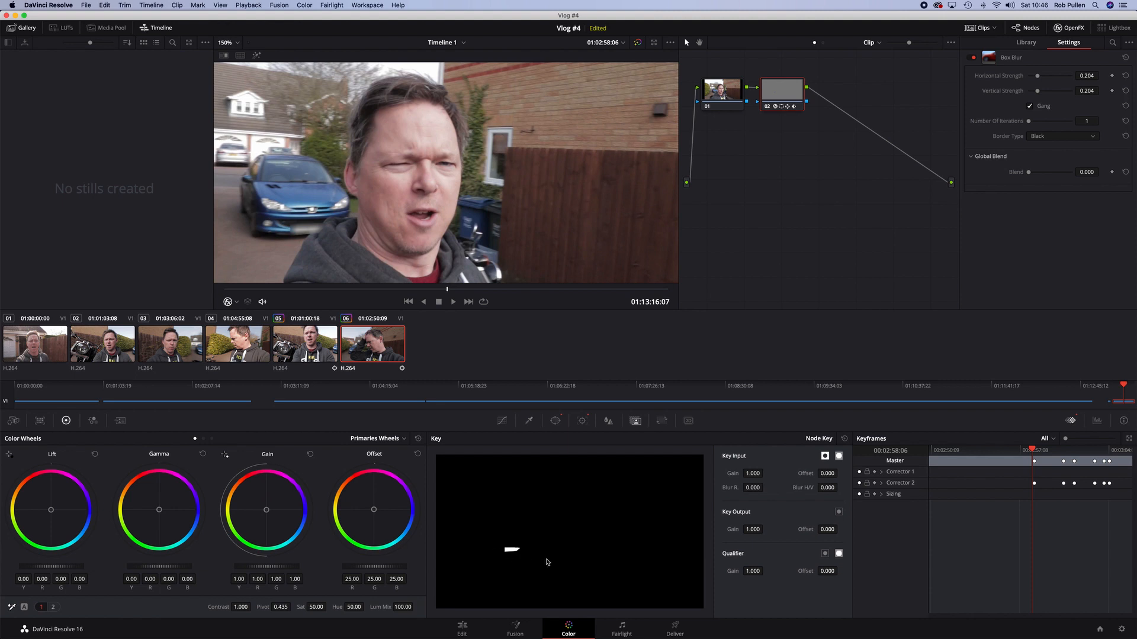
pyautogui.press('Right')
pyautogui.press('Right')
pyautogui.press('Right')
pyautogui.press('Right')
pyautogui.press('Right')
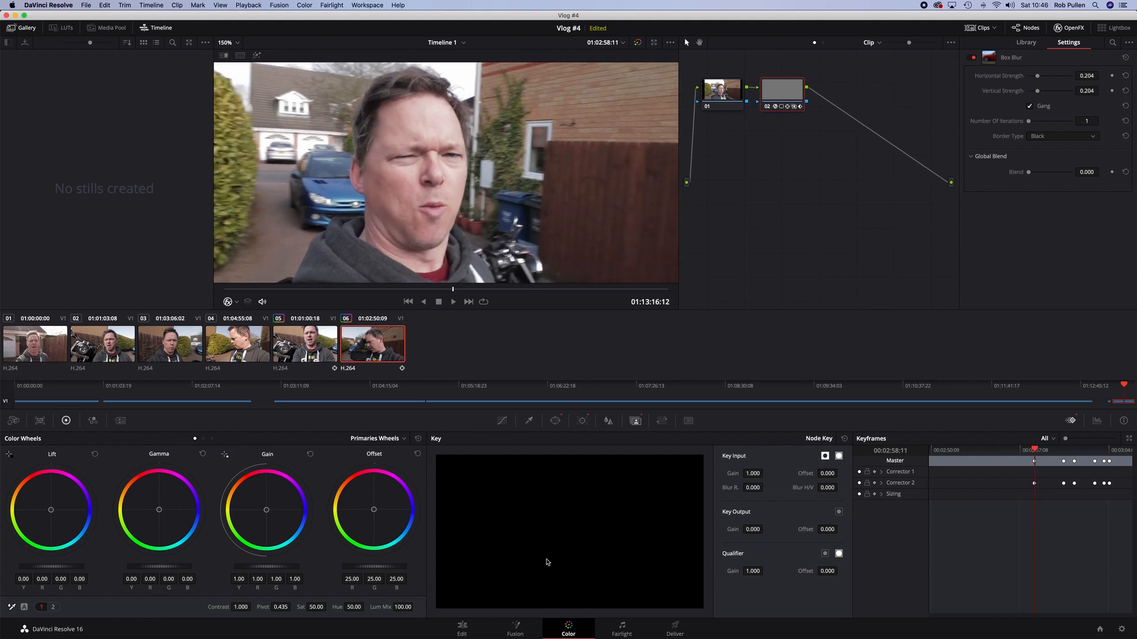
pyautogui.press('Right')
pyautogui.press('Right')
pyautogui.press('Right')
pyautogui.press('Right')
pyautogui.press('Right')
pyautogui.press('Right')
pyautogui.press('Right')
pyautogui.press('Right')
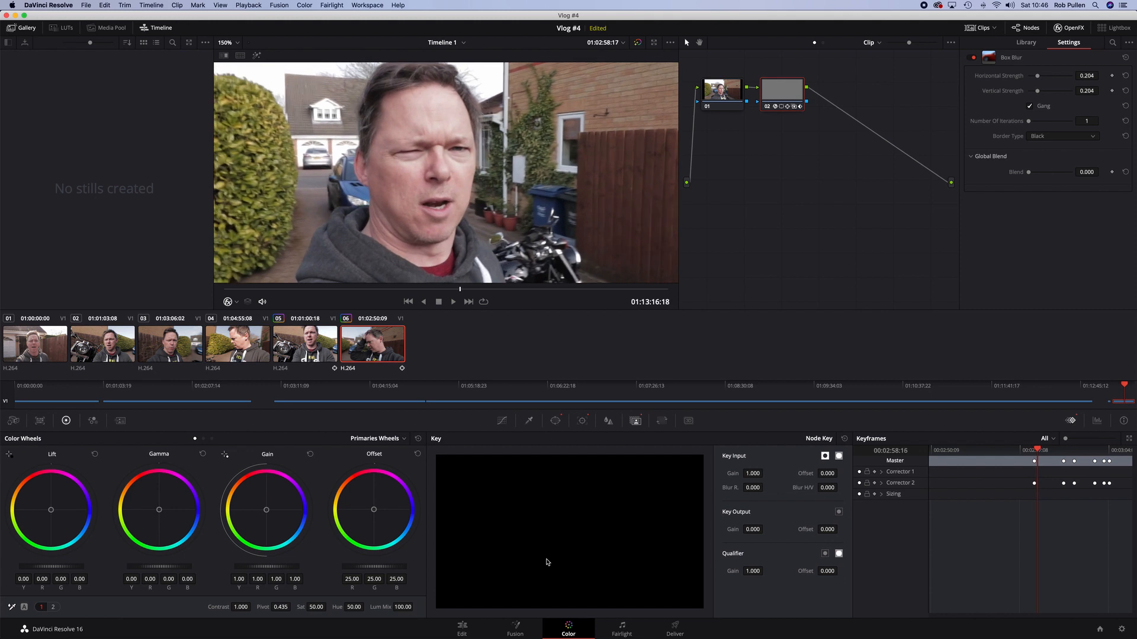
pyautogui.press('Right')
pyautogui.press('Right')
pyautogui.press('Right')
pyautogui.press('Right')
pyautogui.press('Right')
pyautogui.press('Right')
pyautogui.press('Right')
pyautogui.press('Right')
pyautogui.press('Right')
pyautogui.press('Right')
pyautogui.press('Right')
pyautogui.press('Right')
pyautogui.press('Right')
pyautogui.press('Right')
pyautogui.press('Right')
pyautogui.press('Right')
pyautogui.press('Right')
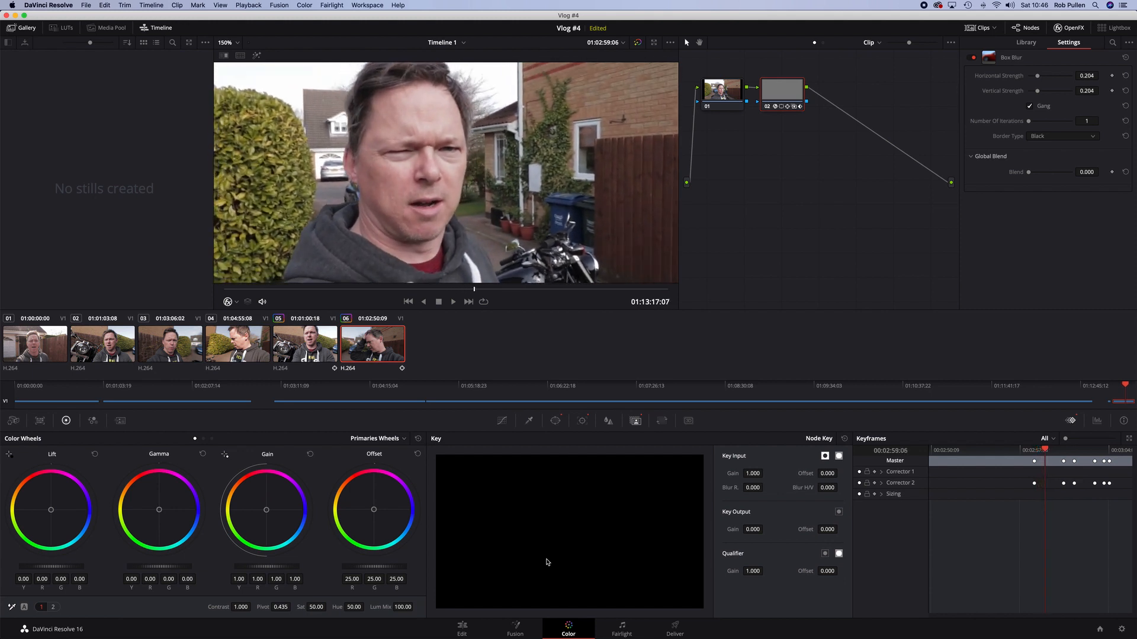
pyautogui.press('Right')
pyautogui.press('Right')
pyautogui.press('Right')
pyautogui.press('Right')
pyautogui.press('Right')
pyautogui.press('Right')
pyautogui.press('Right')
pyautogui.press('Right')
pyautogui.press('Right')
pyautogui.press('Right')
pyautogui.press('Right')
pyautogui.press('Right')
pyautogui.press('Right')
pyautogui.press('Right')
pyautogui.press('Right')
pyautogui.press('Right')
pyautogui.press('Right')
pyautogui.press('Right')
pyautogui.press('Right')
pyautogui.press('Right')
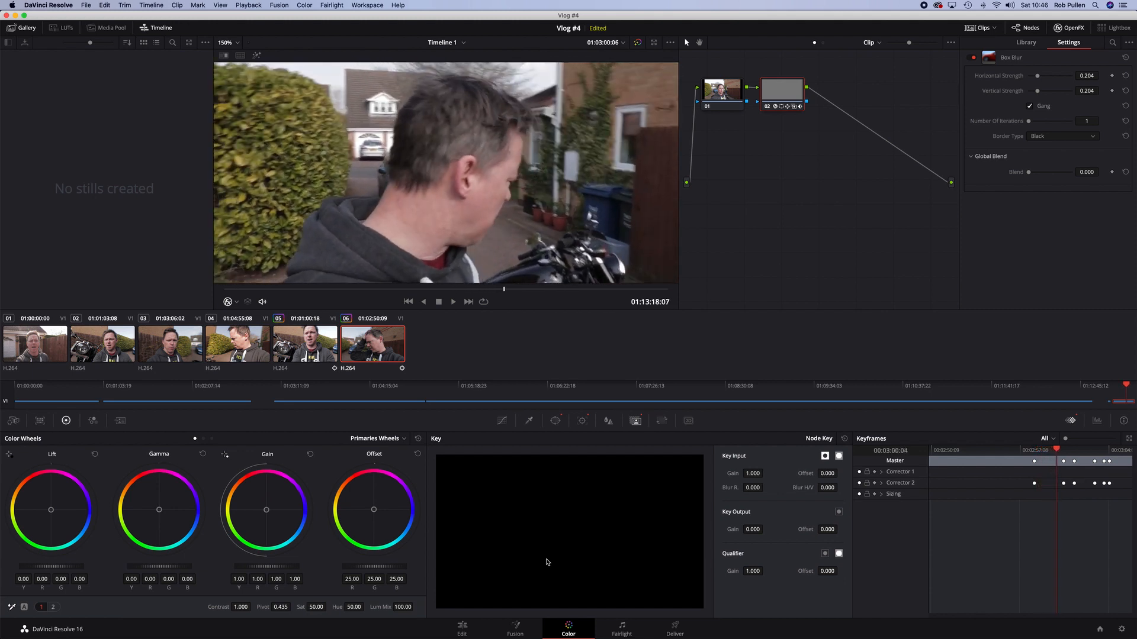
pyautogui.press('Right')
pyautogui.press('Right')
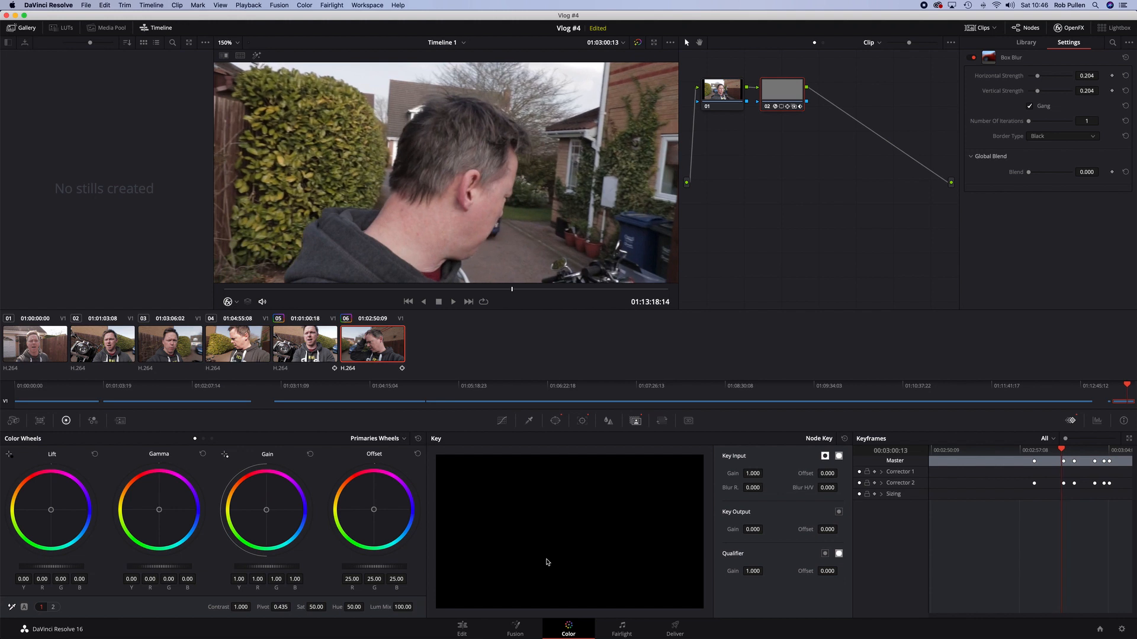
pyautogui.press('Right')
pyautogui.press('Right')
pyautogui.press('Right')
pyautogui.press('Right')
pyautogui.press('Right')
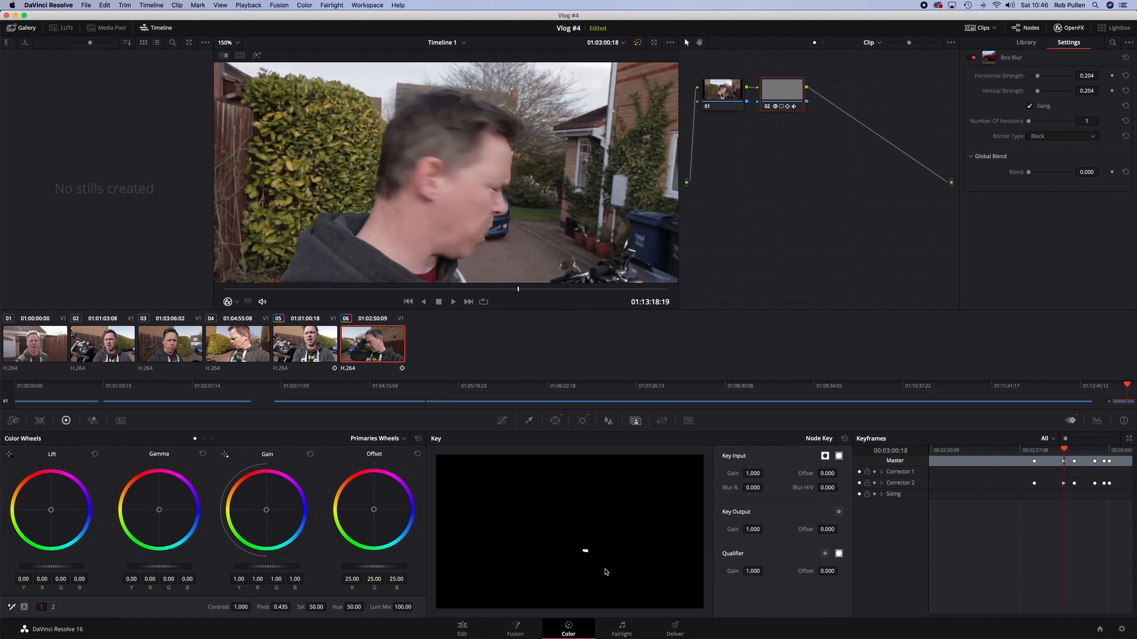
pyautogui.press('Right')
pyautogui.press('Right')
pyautogui.press('Right')
pyautogui.press('Right')
pyautogui.press('Right')
pyautogui.press('Right')
pyautogui.press('Right')
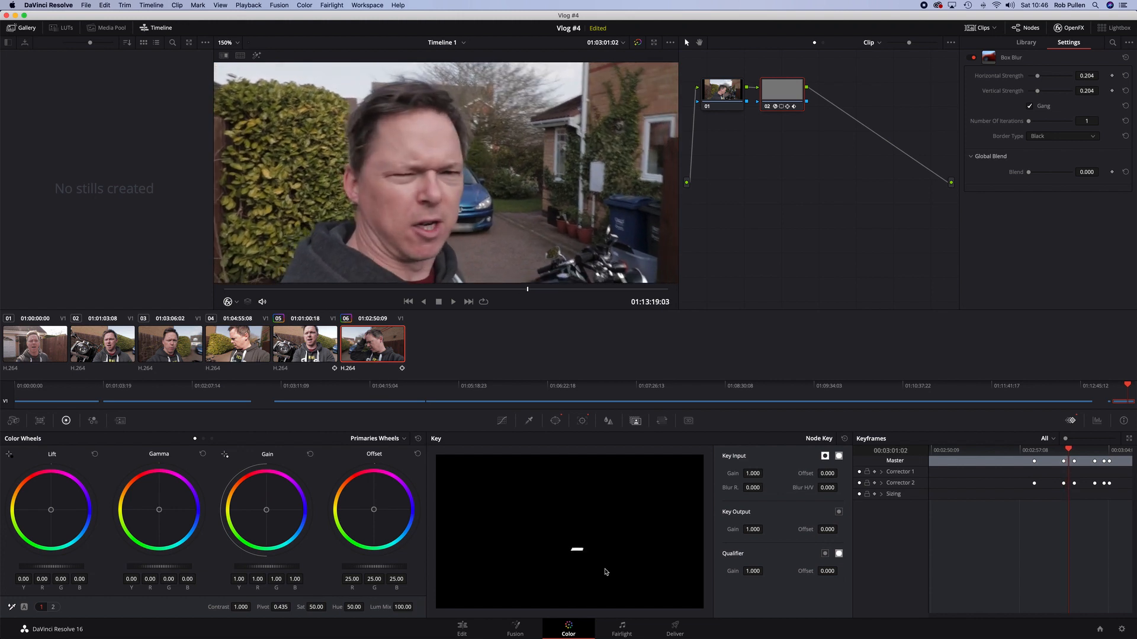
pyautogui.press('Right')
pyautogui.press('Right')
pyautogui.press('Right')
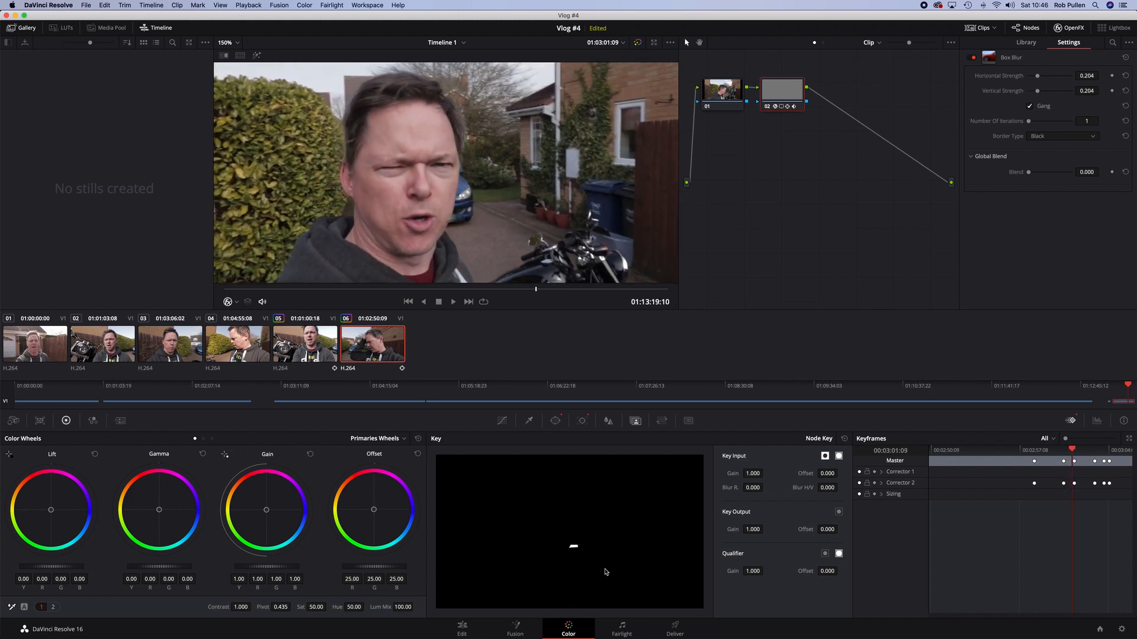
pyautogui.press('Right')
pyautogui.press('Right')
pyautogui.press('Right')
pyautogui.press('Right')
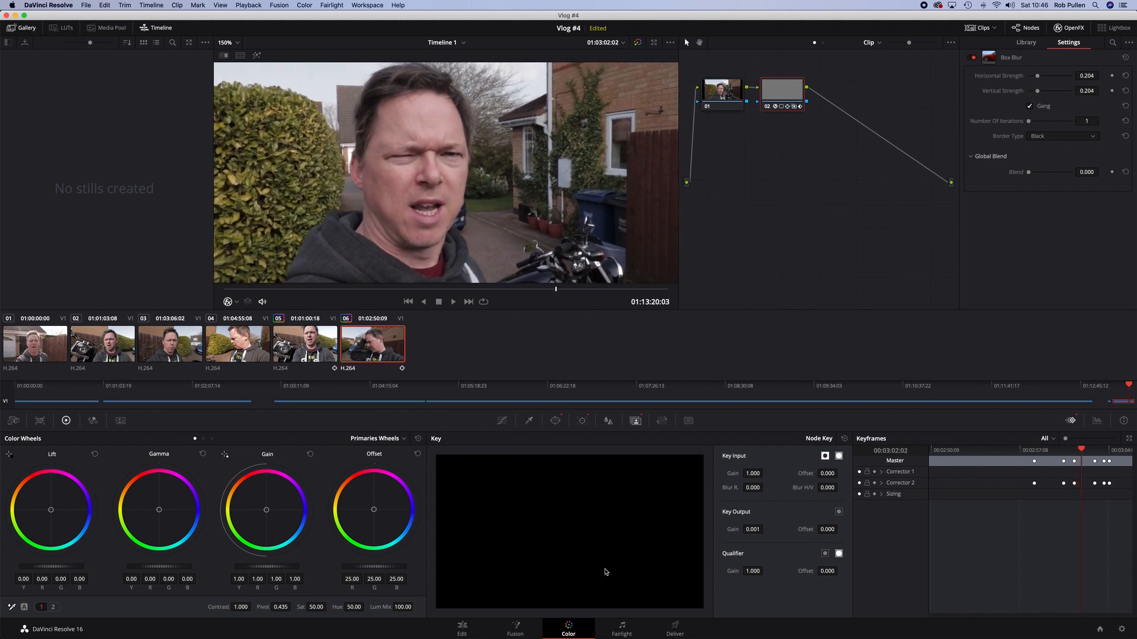
pyautogui.press('Right')
pyautogui.press('Right')
pyautogui.press('Right')
pyautogui.press('Right')
pyautogui.press('Right')
pyautogui.press('Right')
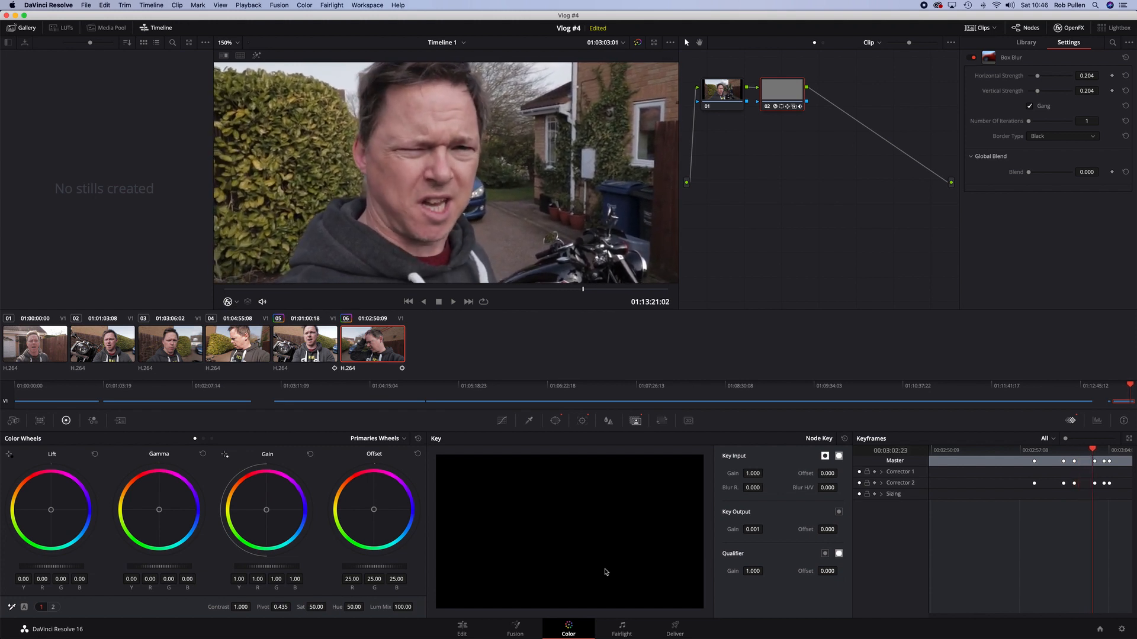
pyautogui.press('Right')
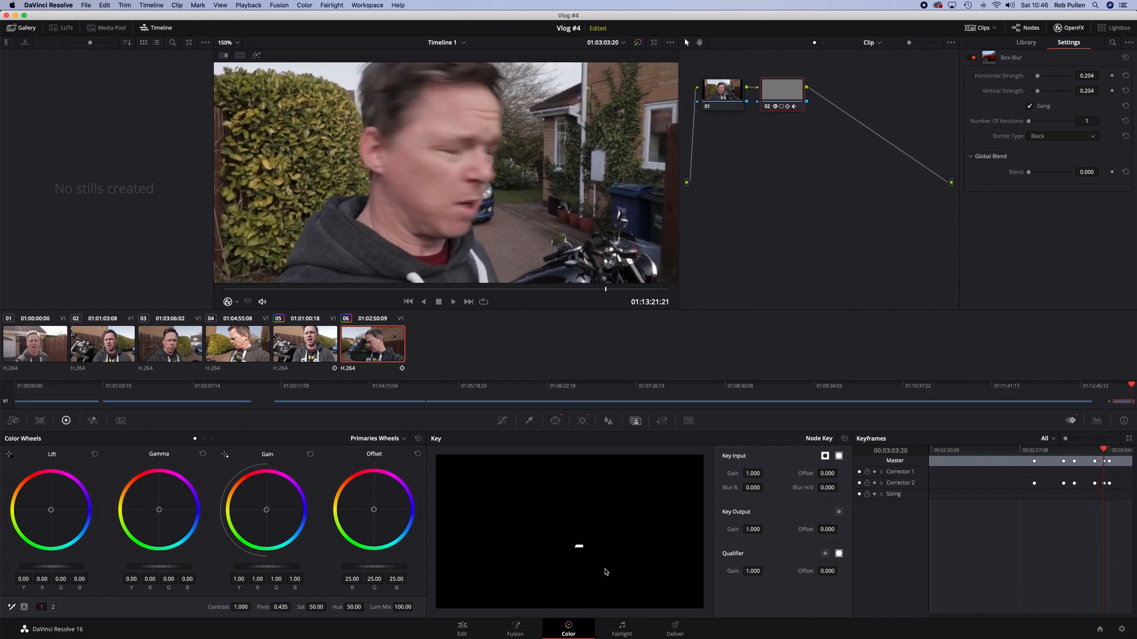
pyautogui.press('Right')
pyautogui.press('Right')
pyautogui.press('Right')
pyautogui.press('Right')
pyautogui.press('Right')
pyautogui.press('Right')
pyautogui.press('Right')
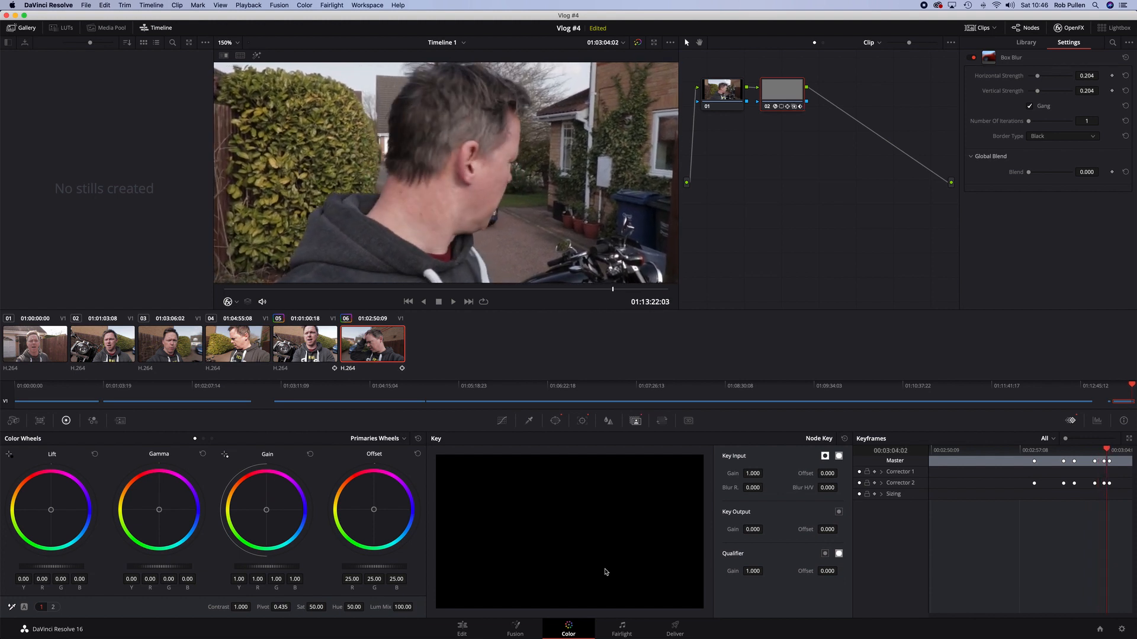
pyautogui.press('Right')
pyautogui.press('Right')
pyautogui.press('Right')
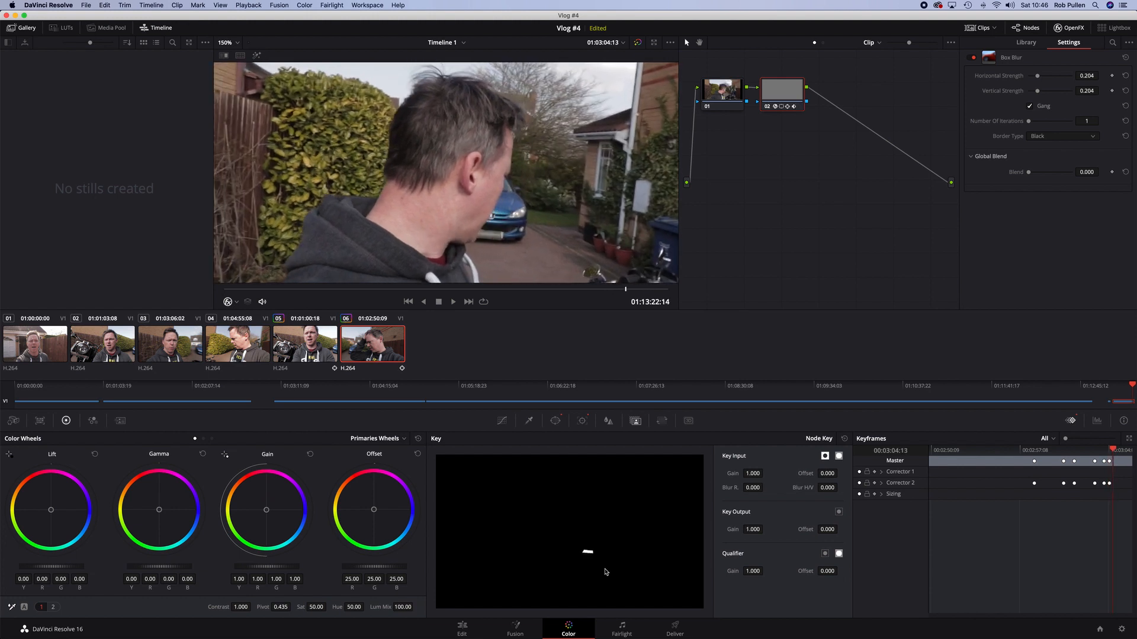
pyautogui.press('Right')
pyautogui.press('Right')
pyautogui.press('Right')
pyautogui.press('Right')
pyautogui.press('Right')
pyautogui.press('Right')
pyautogui.press('Right')
pyautogui.press('Right')
pyautogui.press('Right')
pyautogui.press('Right')
pyautogui.press('Right')
pyautogui.press('Right')
pyautogui.press('Right')
pyautogui.press('Right')
pyautogui.press('Right')
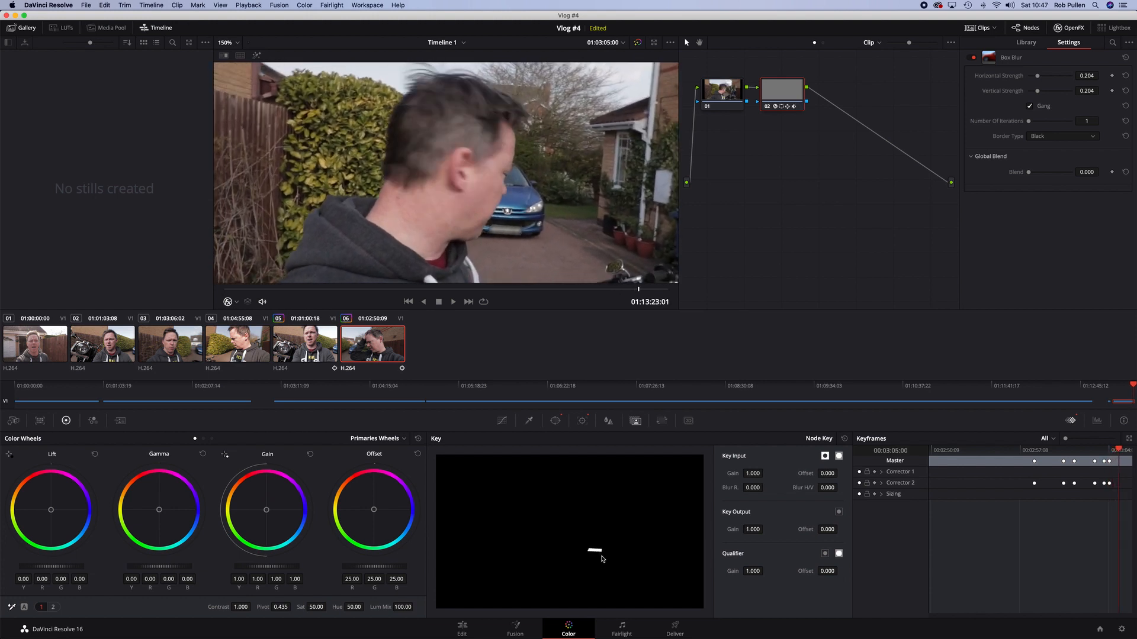
pyautogui.press('Right')
pyautogui.press('Right')
pyautogui.press('Right')
pyautogui.press('Right')
pyautogui.press('Right')
pyautogui.press('Right')
pyautogui.press('Right')
pyautogui.press('Right')
pyautogui.press('Right')
pyautogui.press('Right')
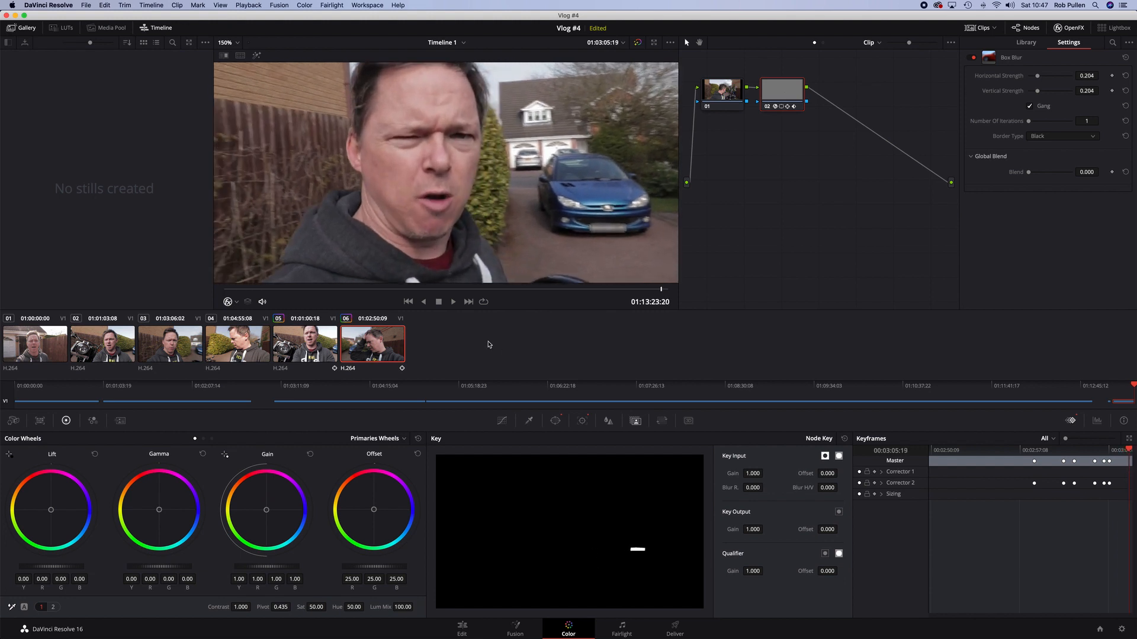
# Fit the viewer to the window, jump to the clip's start, and play it back
pyautogui.hotkey('shift', 'z')
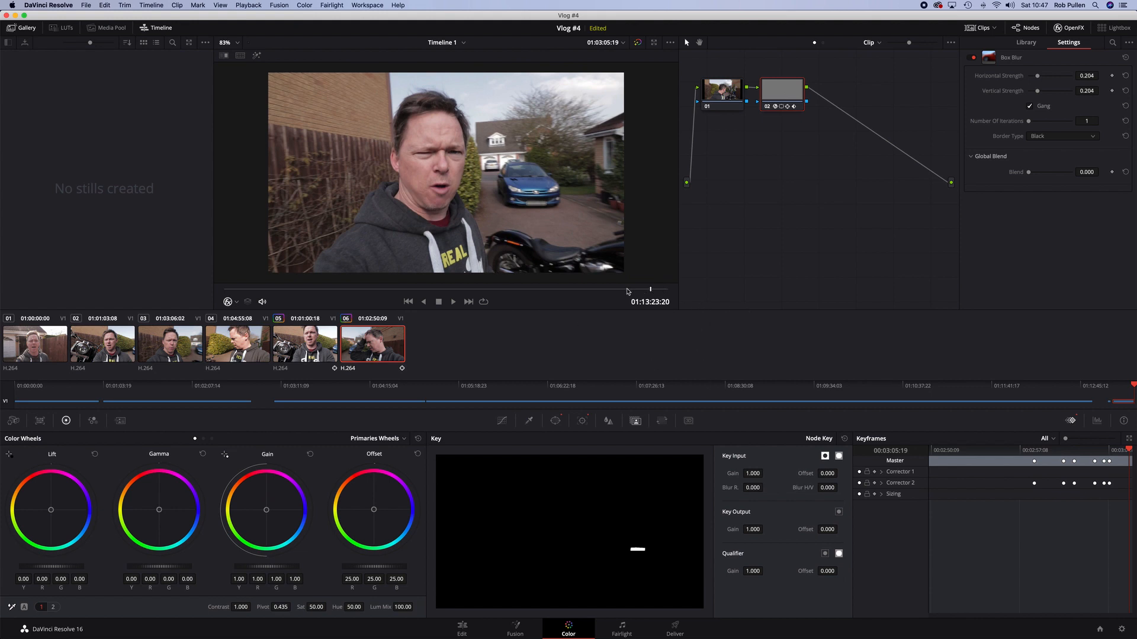
pyautogui.press('Up')
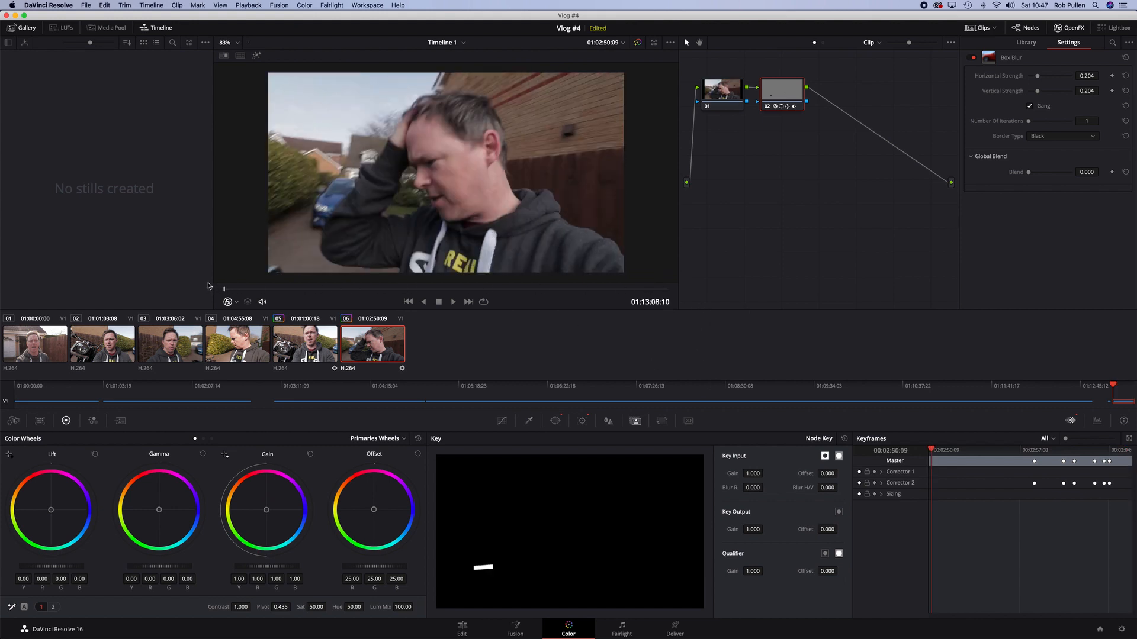
pyautogui.press('space')
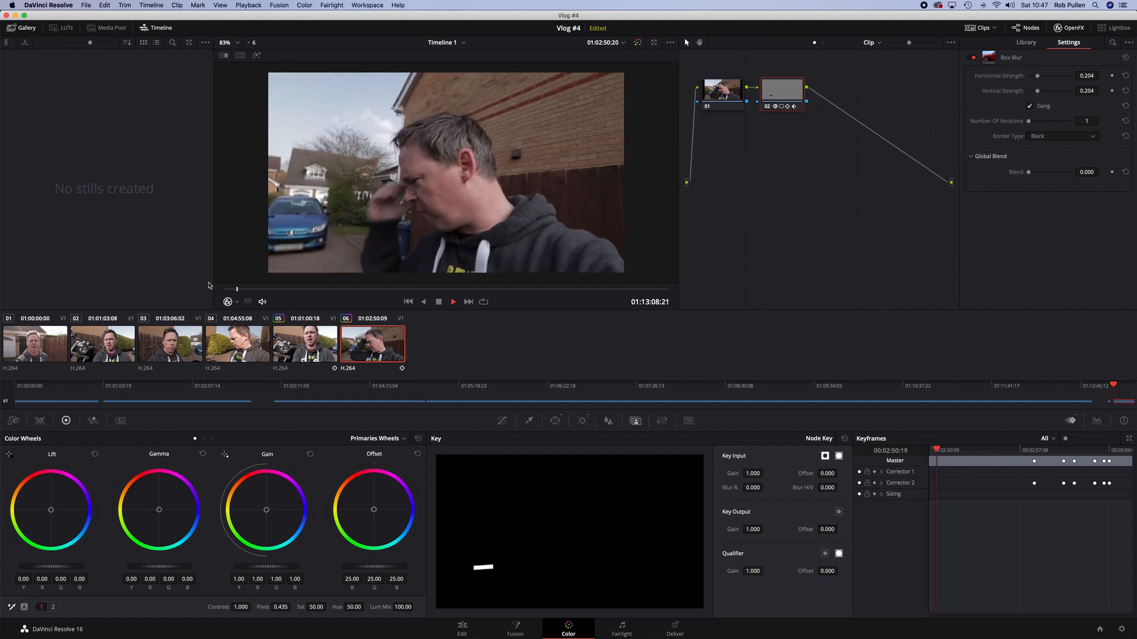